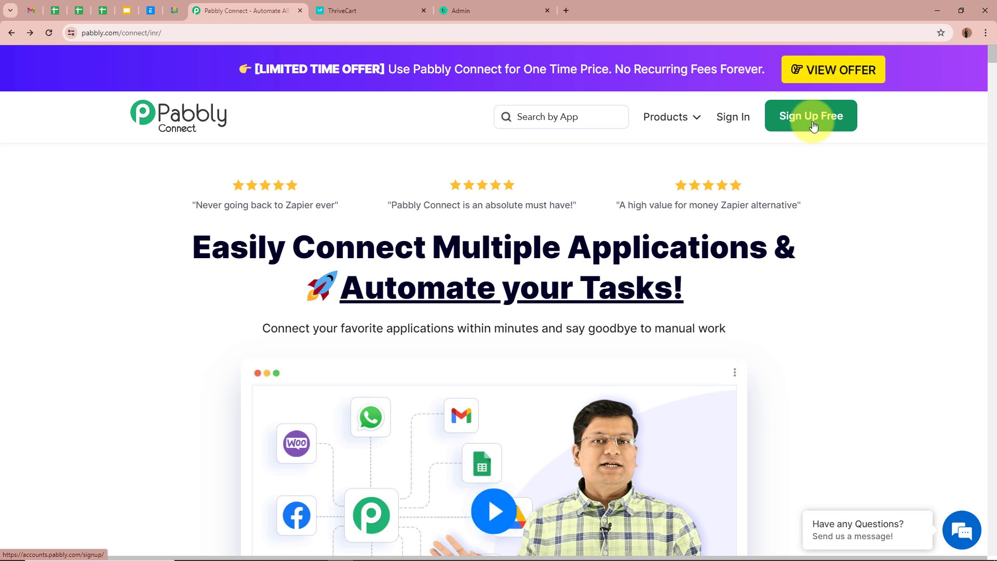
Sign in and launch Pabbly Connect from the All Pabbly Apps page.
click(731, 126)
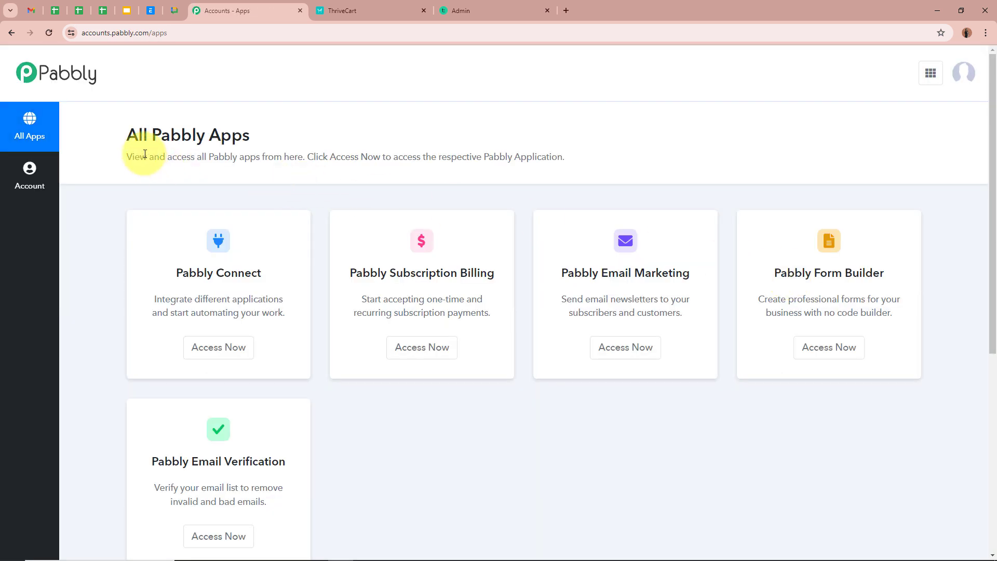
drag(127, 141, 318, 138)
click(351, 135)
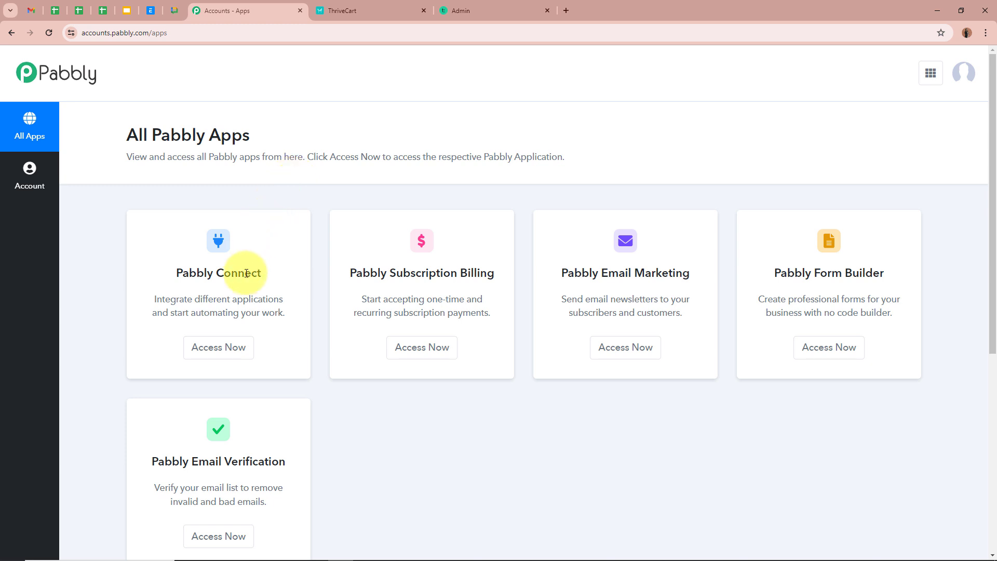
click(218, 348)
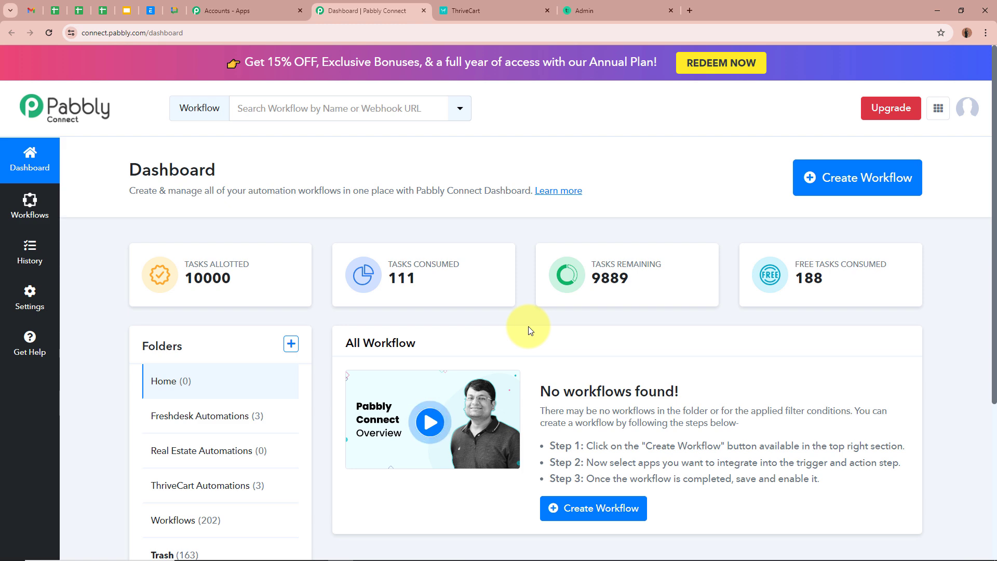
Start a new workflow named 'Create Teachable User on ThriveCart Purchase'.
click(843, 192)
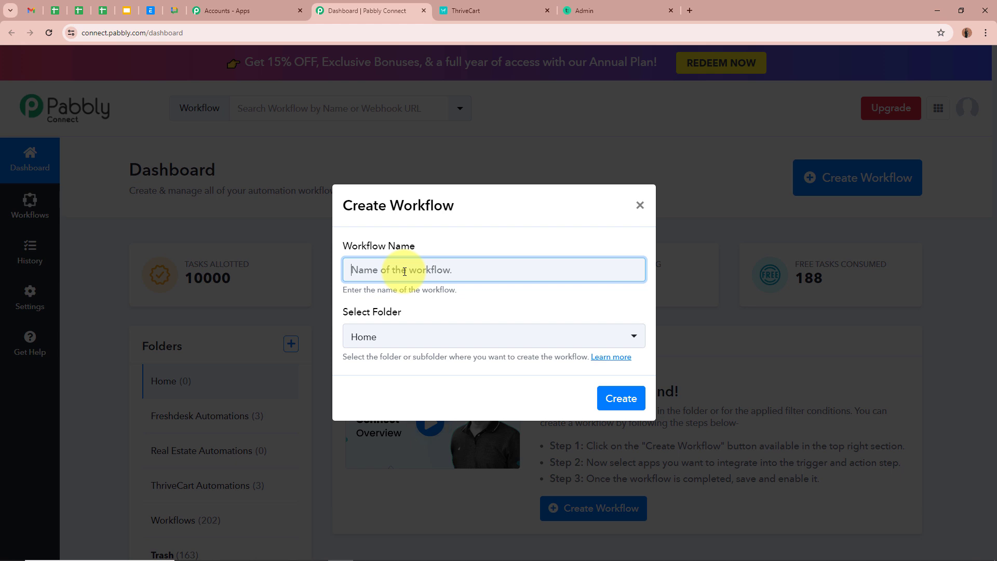
text(Create Teachable User on ThriveCart Purchase)
click(420, 286)
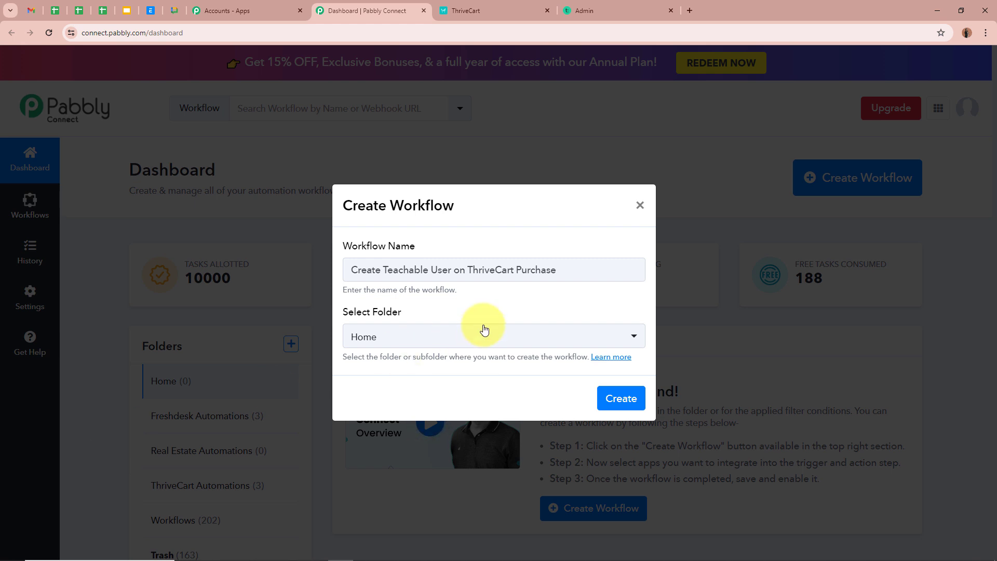
drag(579, 273, 234, 270)
click(523, 304)
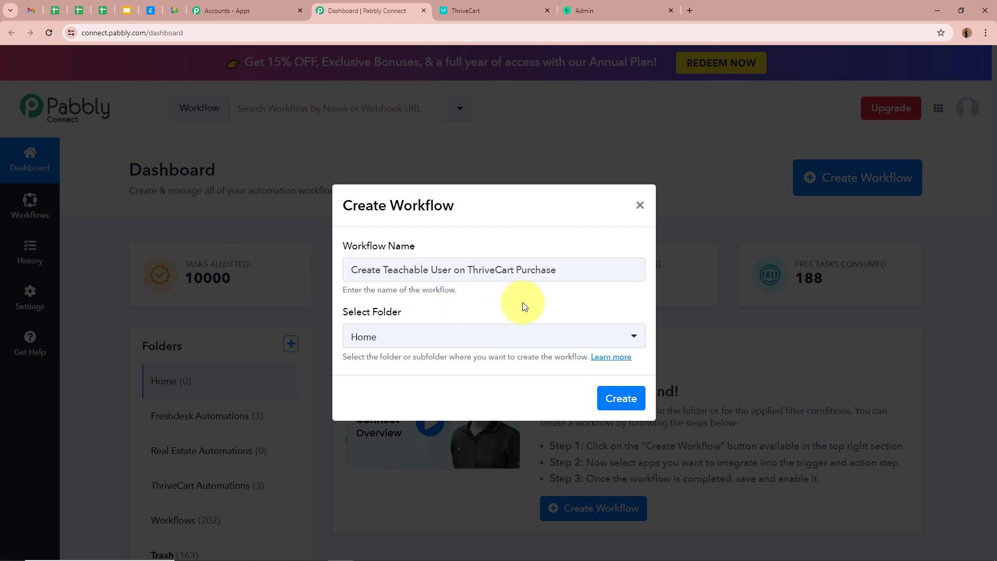
File the workflow under the ThriveCart Automations folder and create it.
click(635, 335)
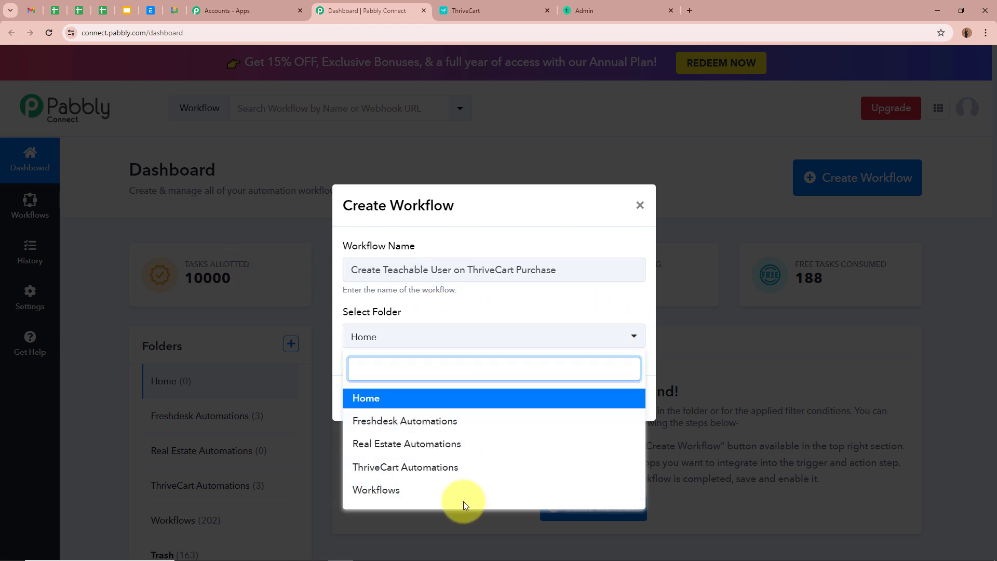
click(357, 467)
click(415, 386)
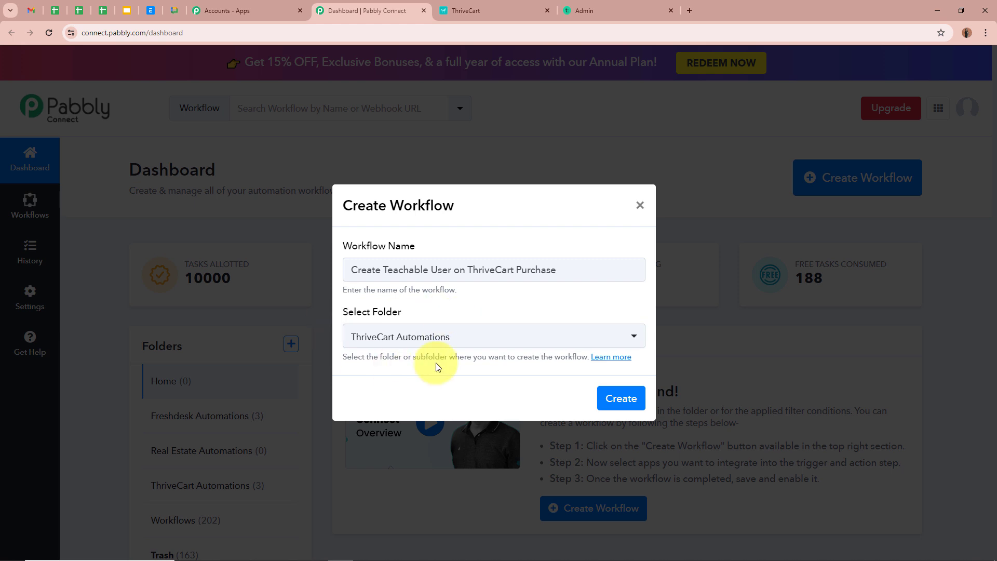
drag(348, 269, 639, 296)
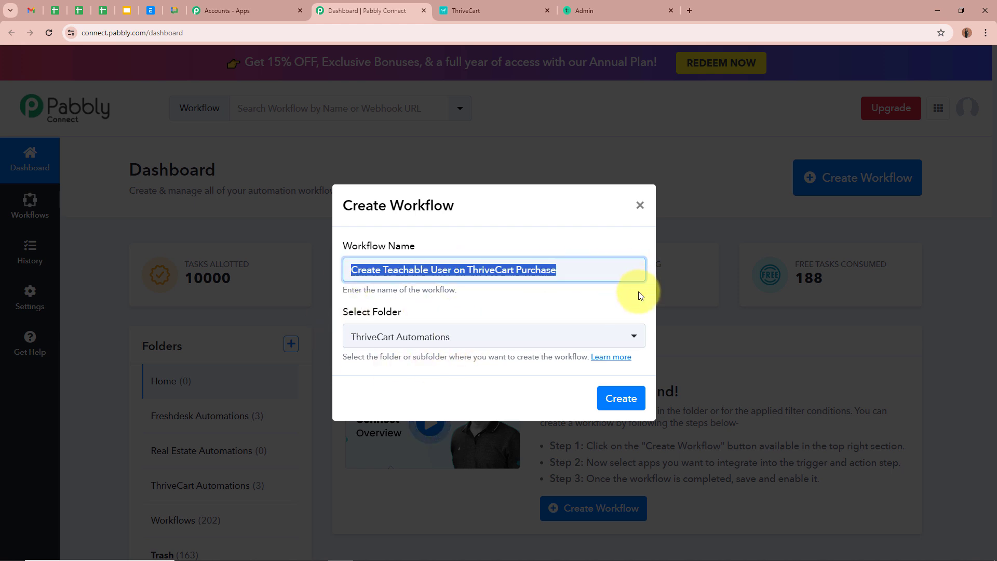
click(620, 308)
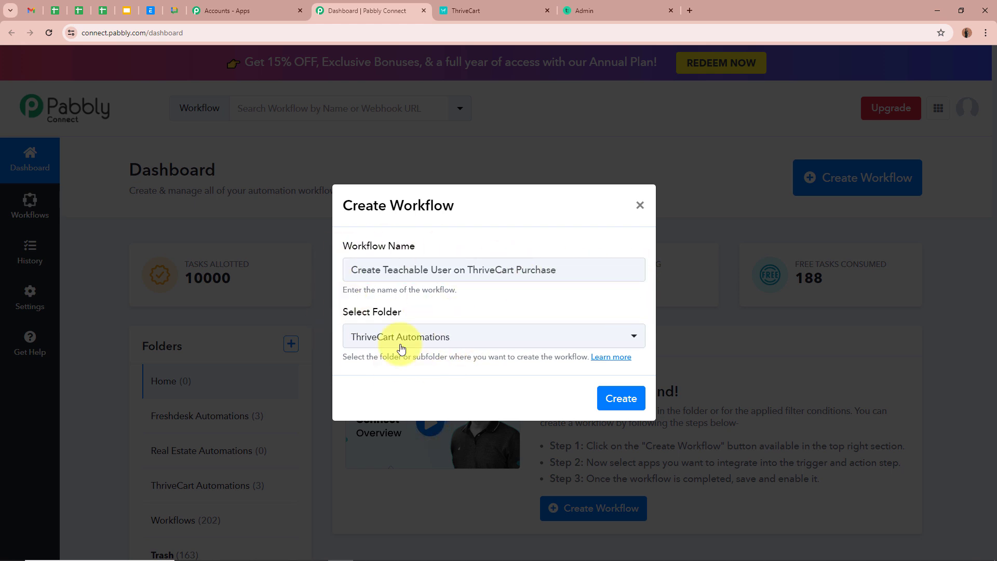
click(639, 405)
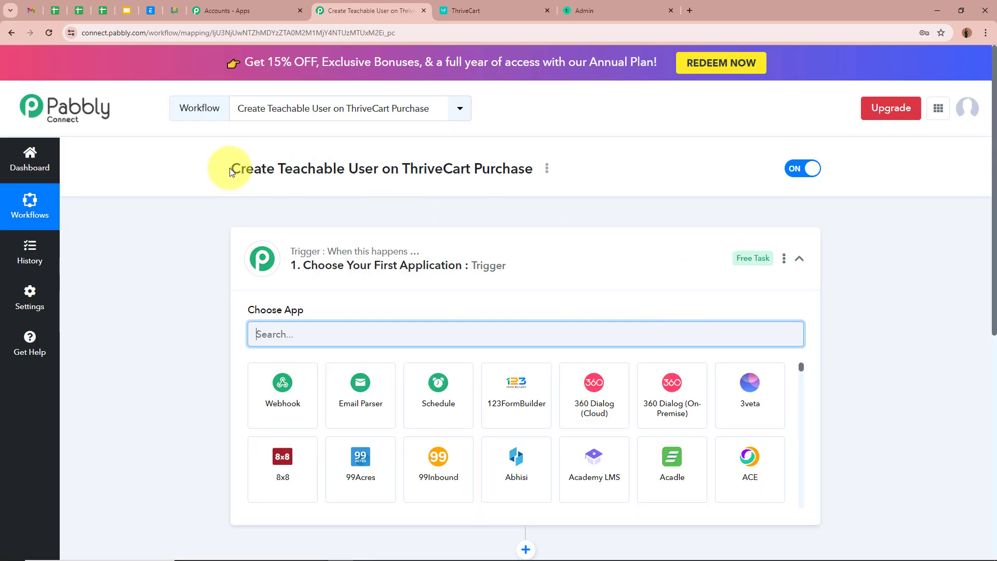
drag(223, 170, 539, 168)
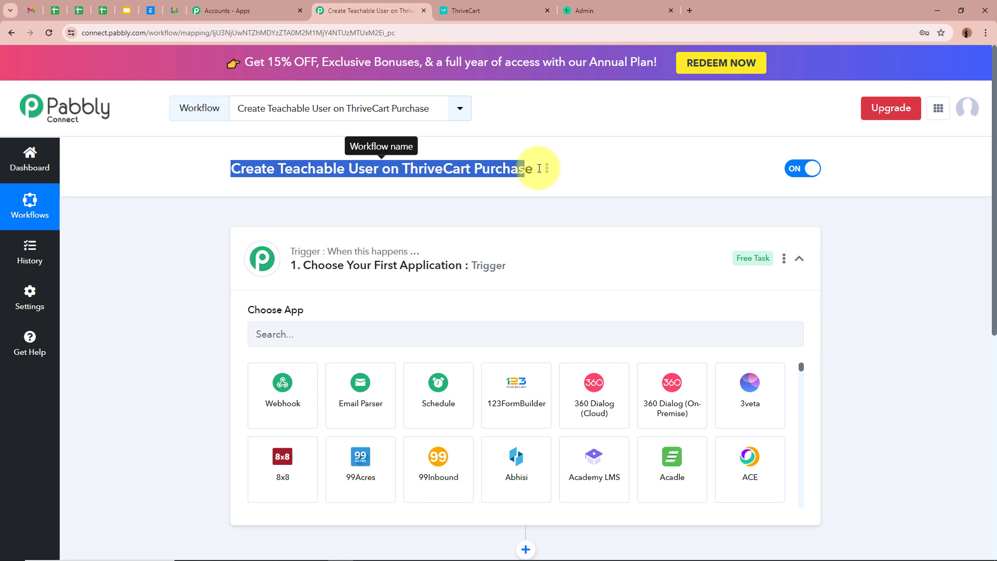
Collapse the trigger card so the empty trigger and action steps both show.
click(298, 212)
click(601, 277)
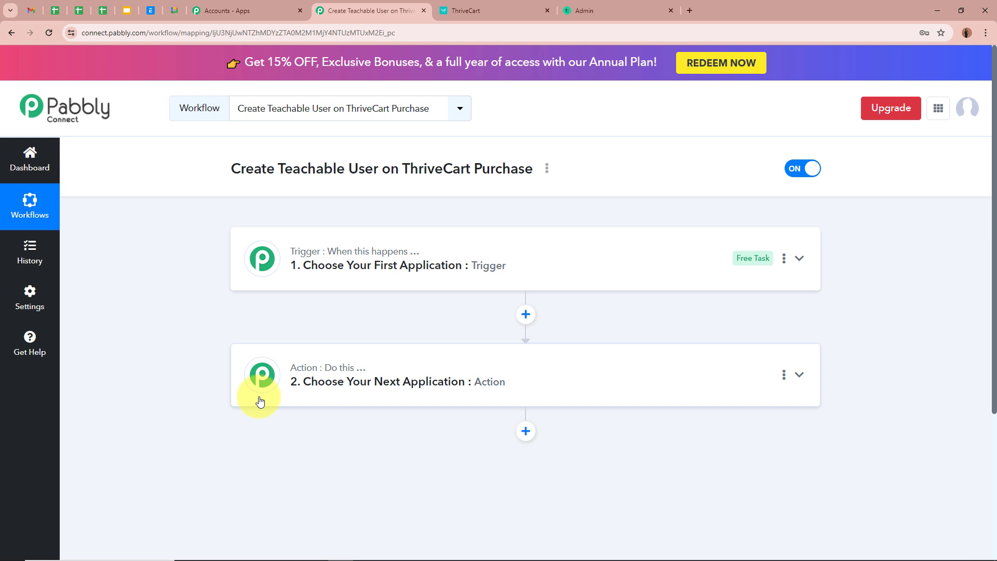
mouse_move(405, 258)
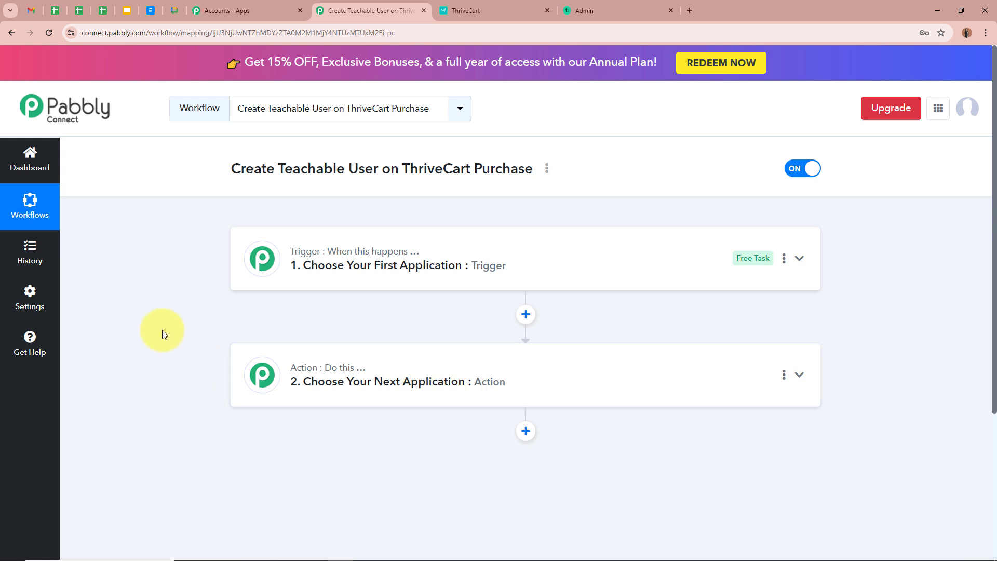
Set the trigger app to ThriveCart with the Product Purchase (All Products) event.
click(800, 258)
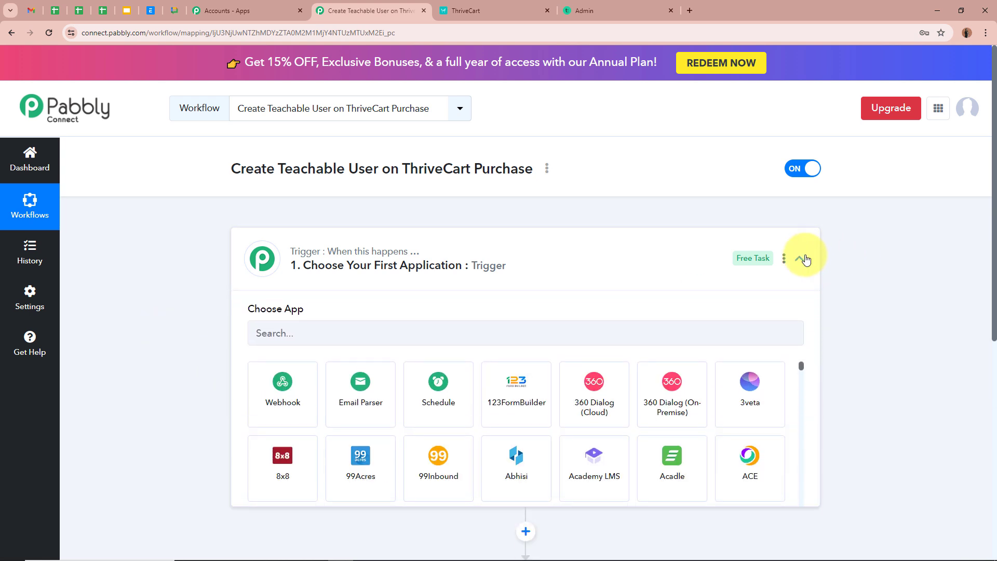
click(408, 323)
text(T)
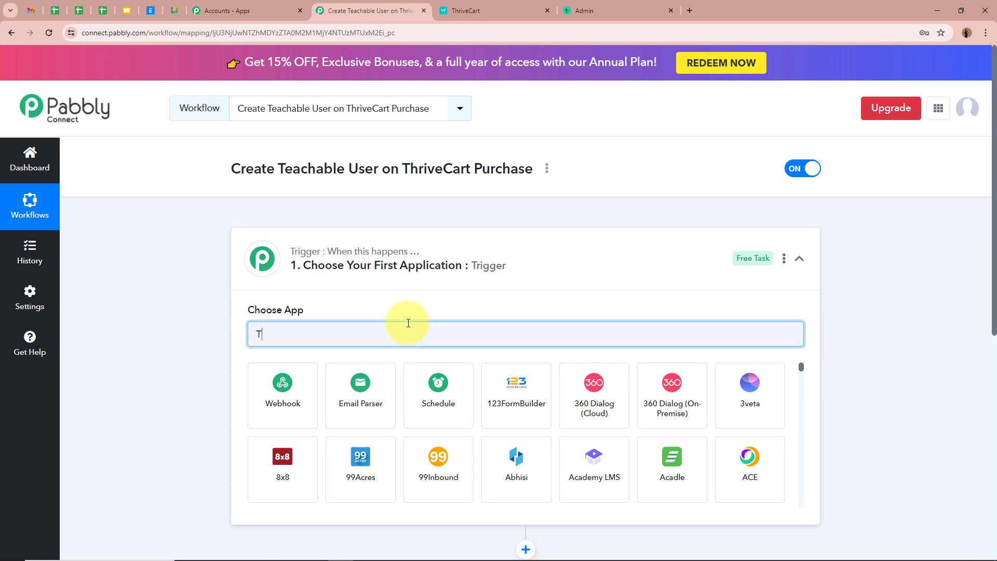
text(hri)
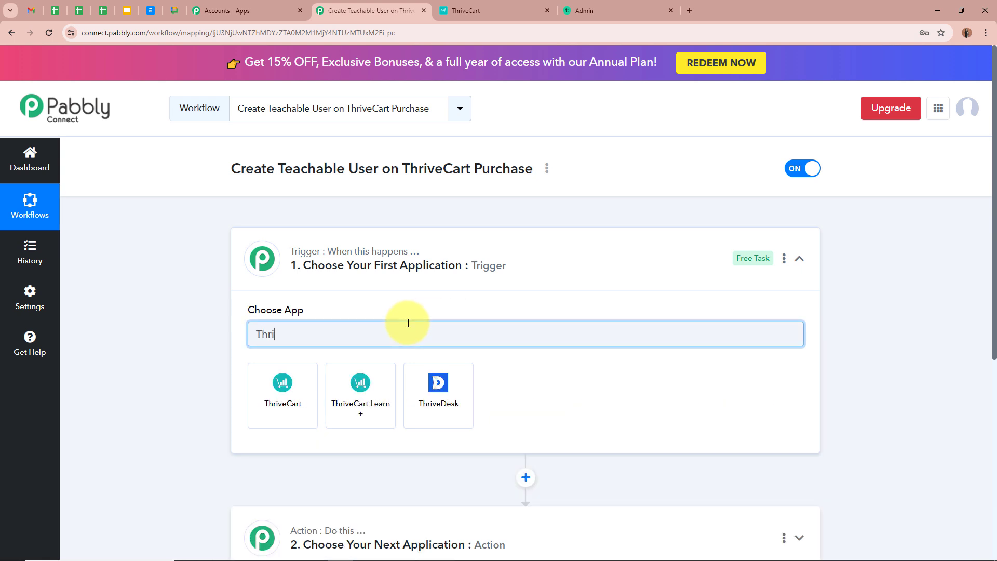
text(veCart)
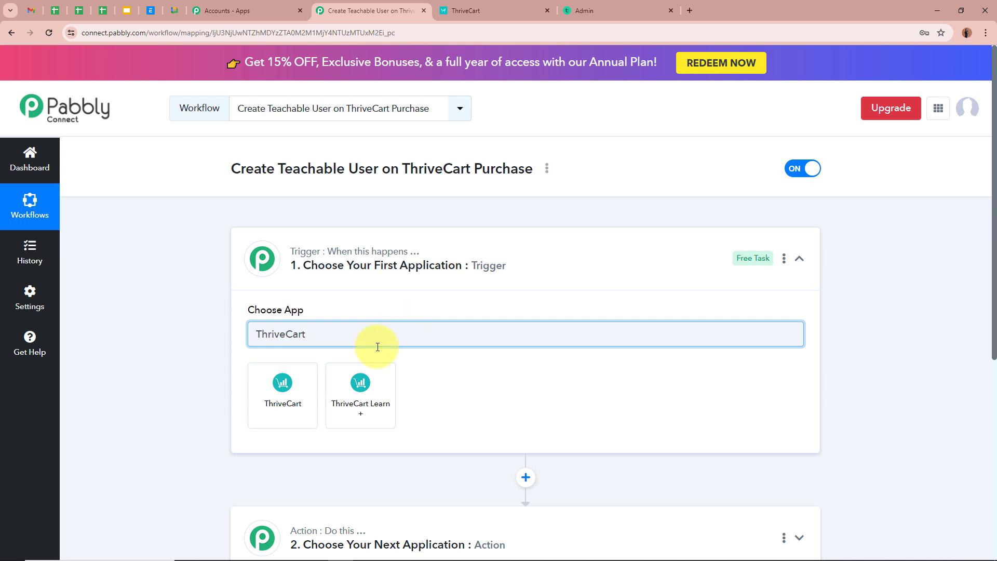
click(302, 394)
click(296, 393)
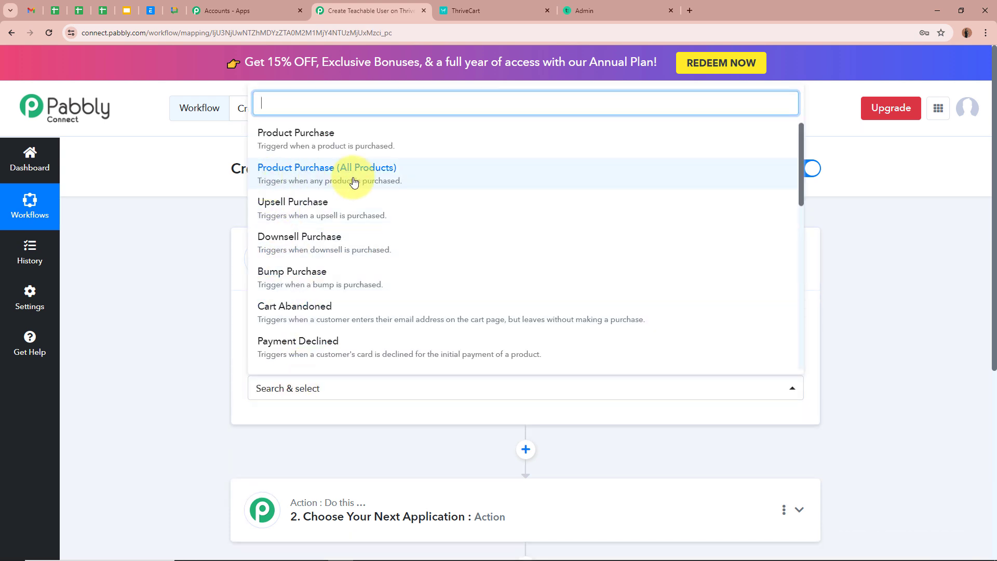
click(423, 181)
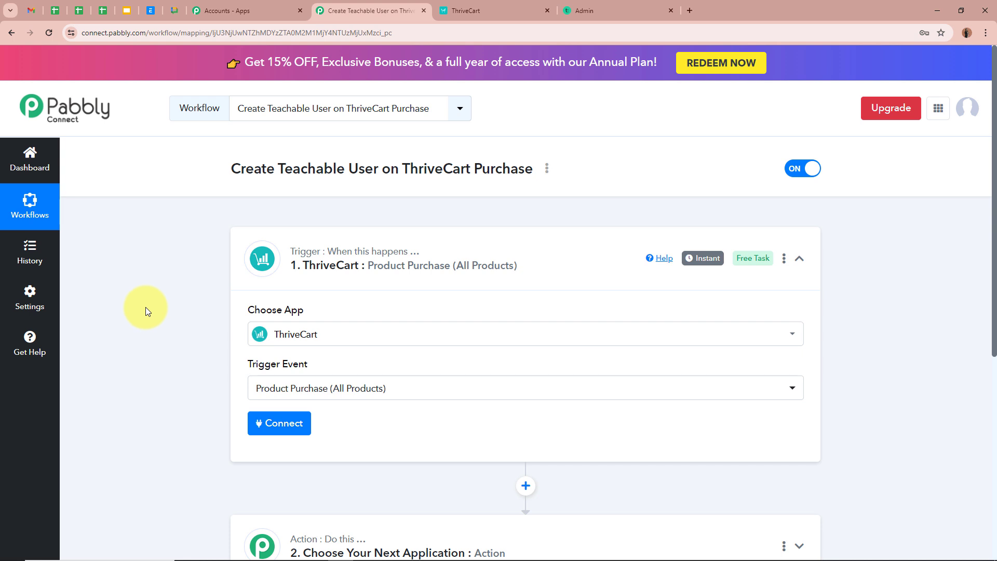
scroll(145, 307, down, 3)
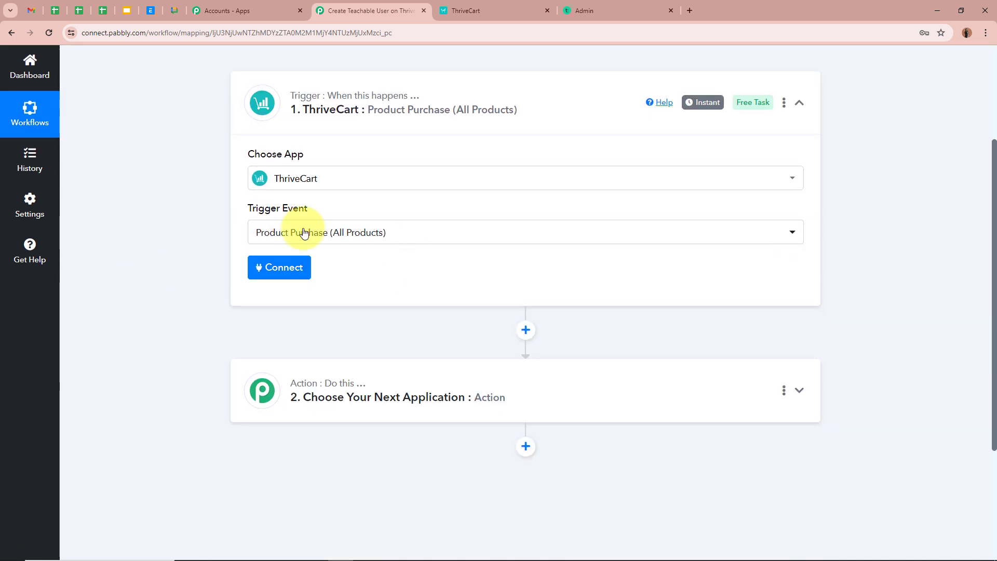
Add a new ThriveCart connection (ThriveCart #4), then go to ThriveCart's Products tab.
click(280, 268)
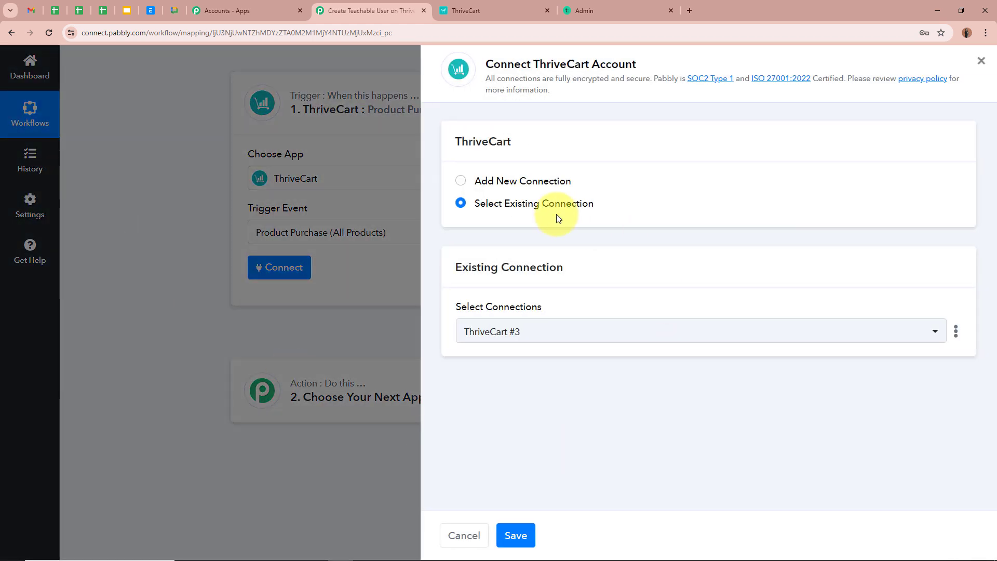
click(460, 181)
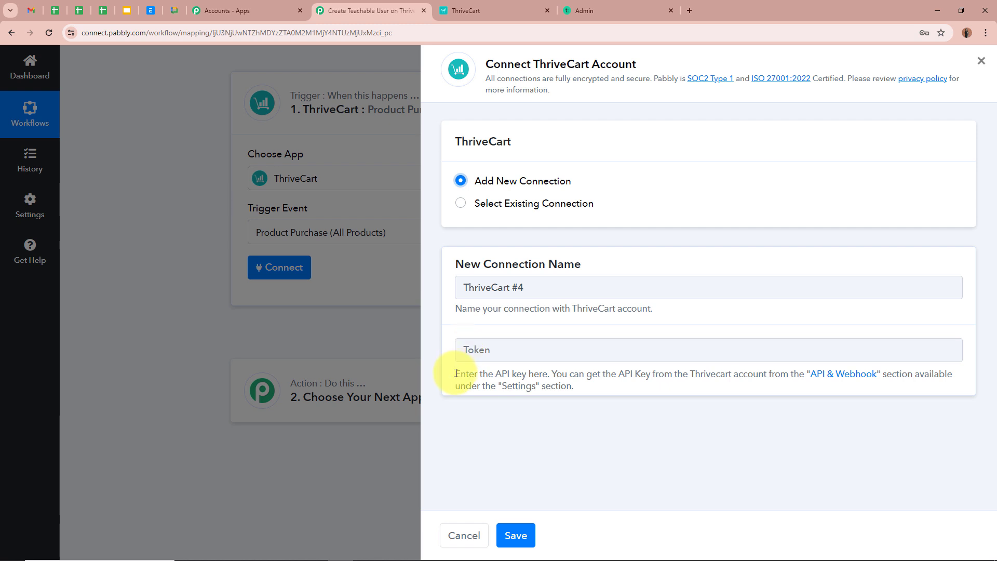
drag(457, 375, 627, 397)
click(645, 385)
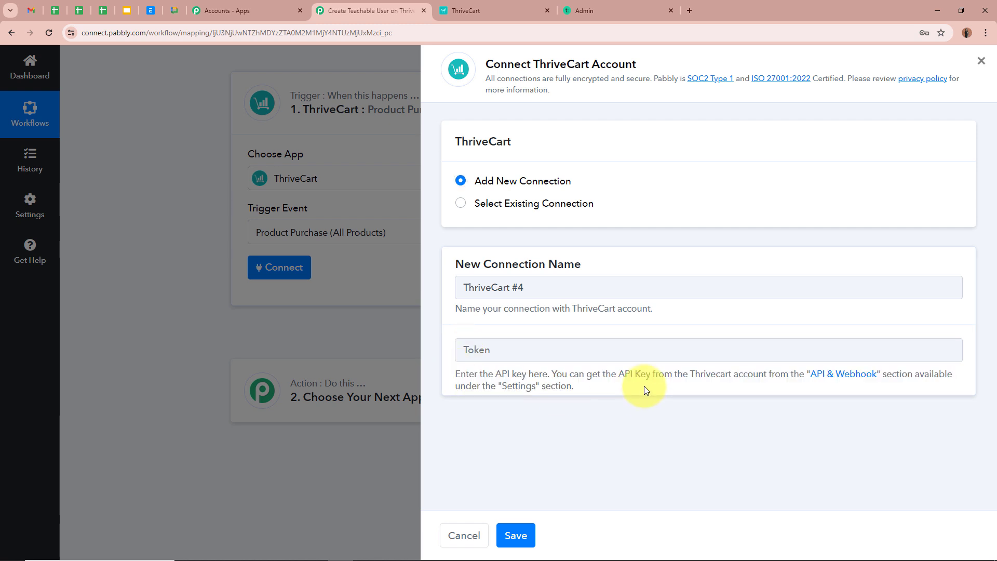
click(494, 8)
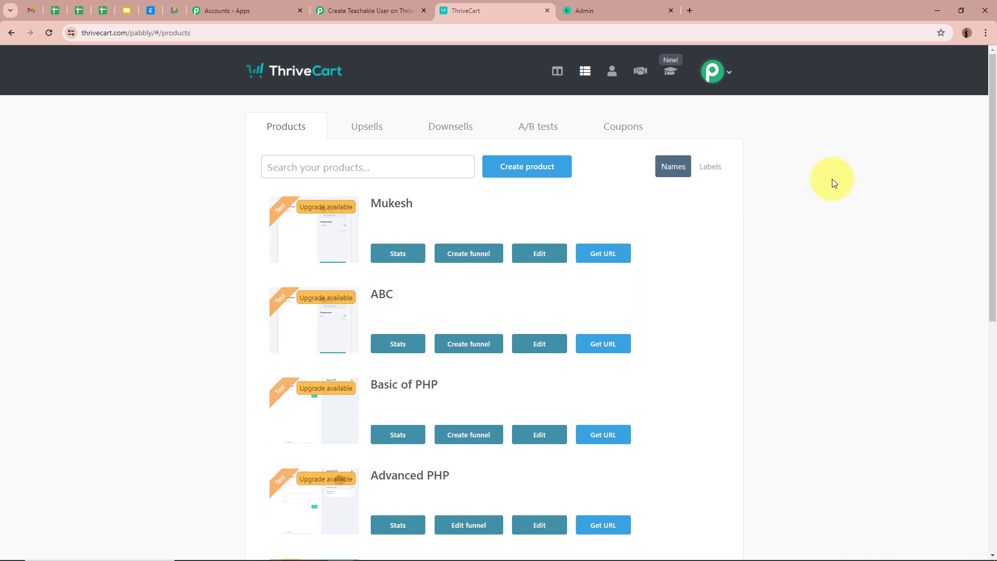
Open ThriveCart's API keys page under Settings > API & webhooks.
click(716, 68)
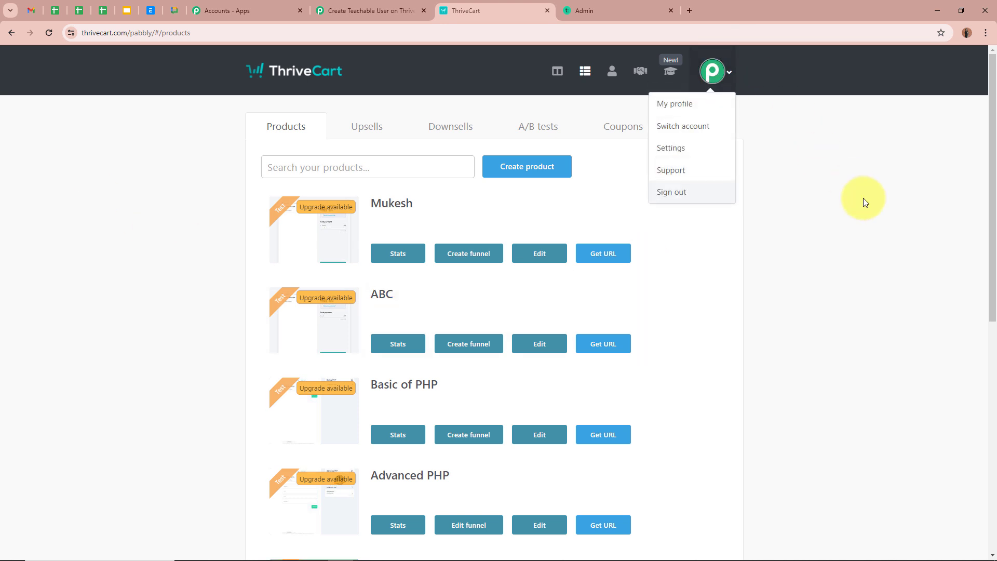
click(691, 148)
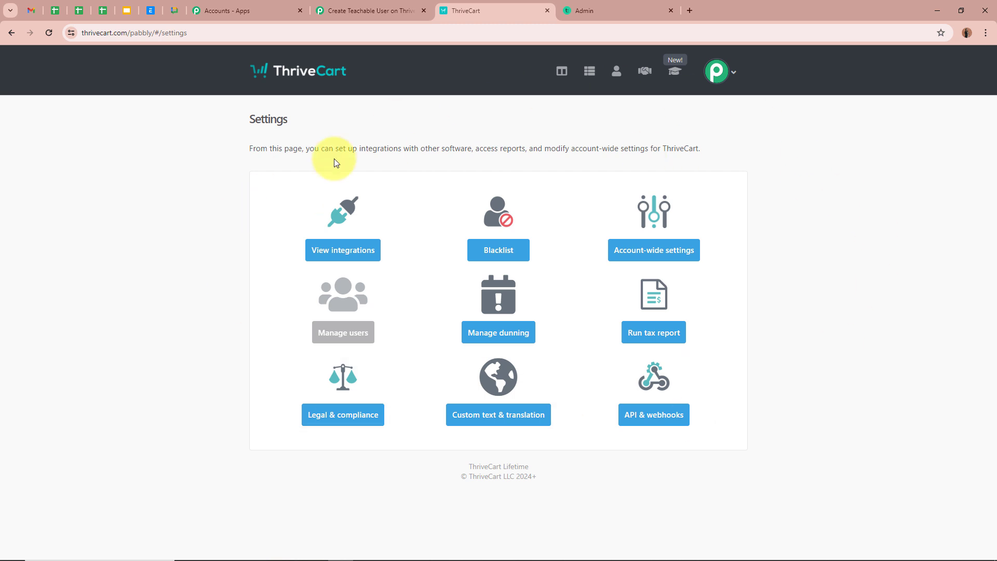
click(675, 422)
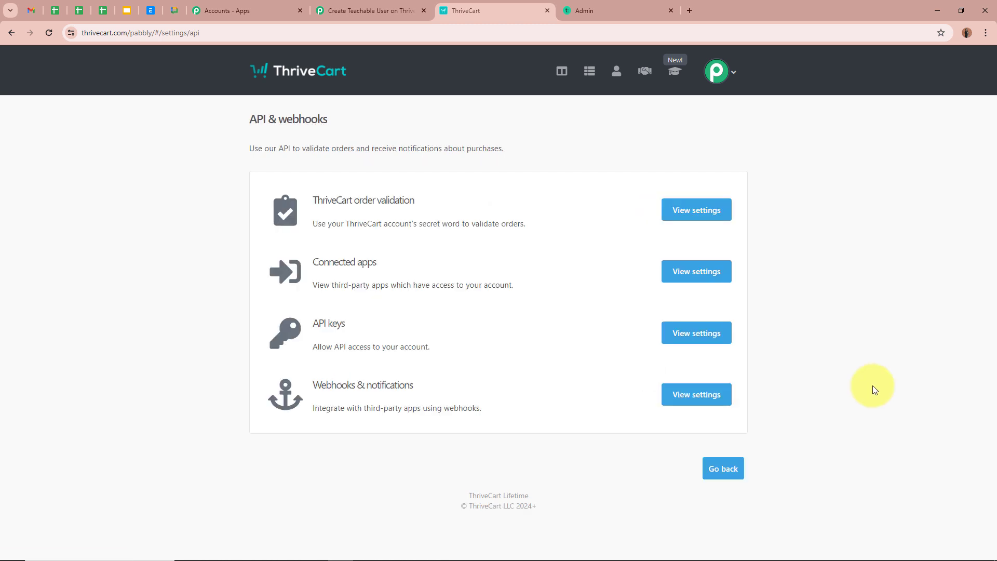
click(685, 335)
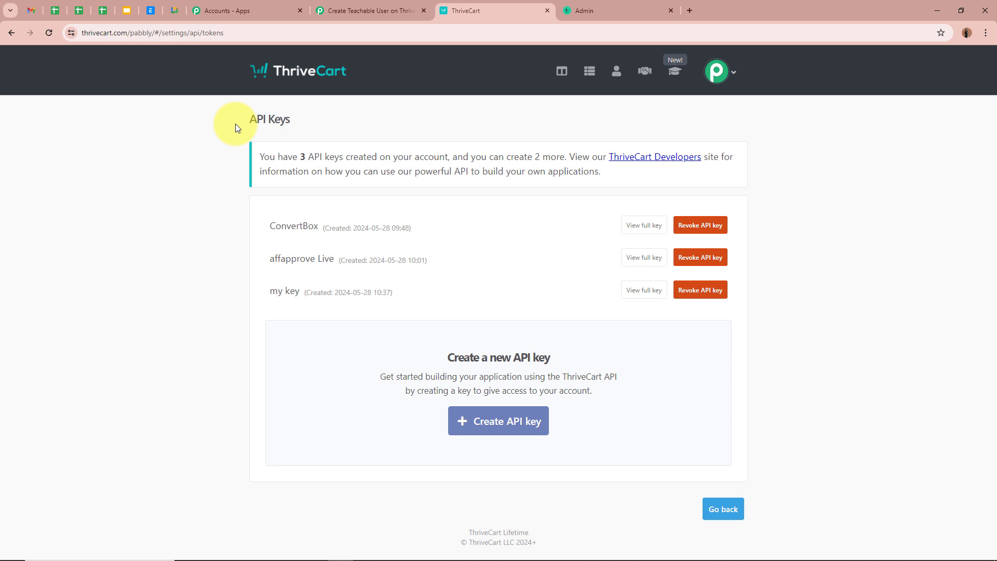
Create an API key named 'Teachable', copy it, and return to Pabbly.
click(483, 421)
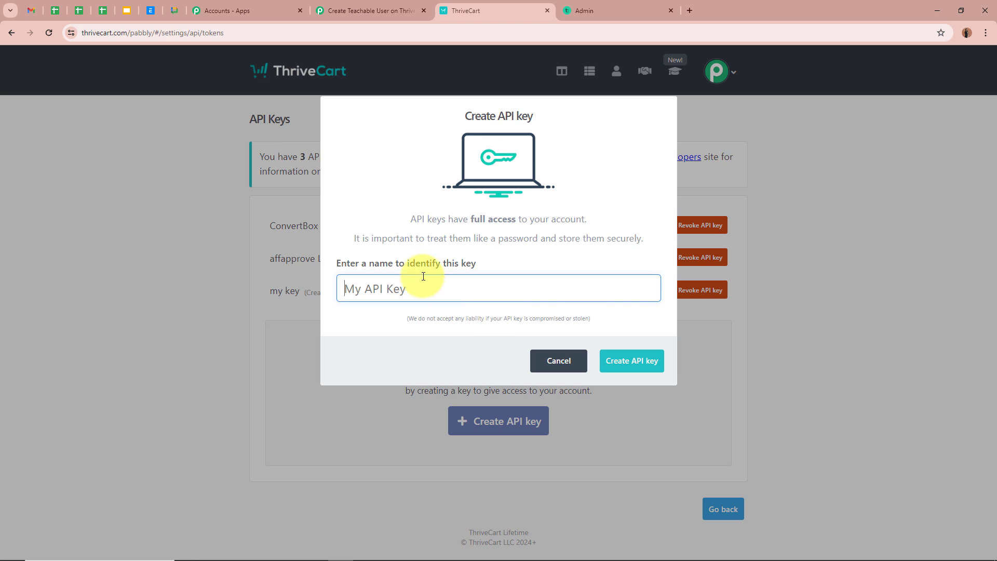
text(Teachable)
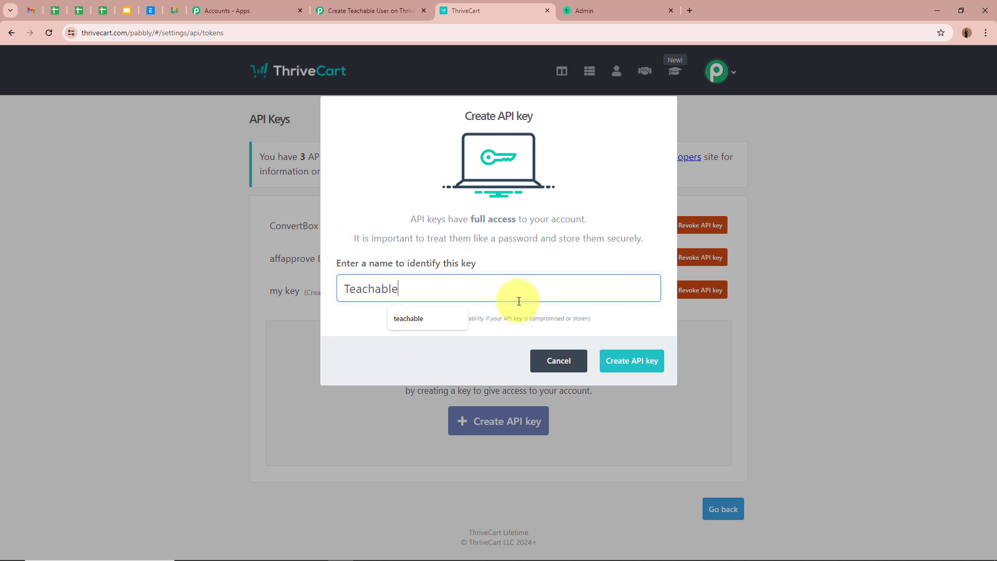
click(645, 366)
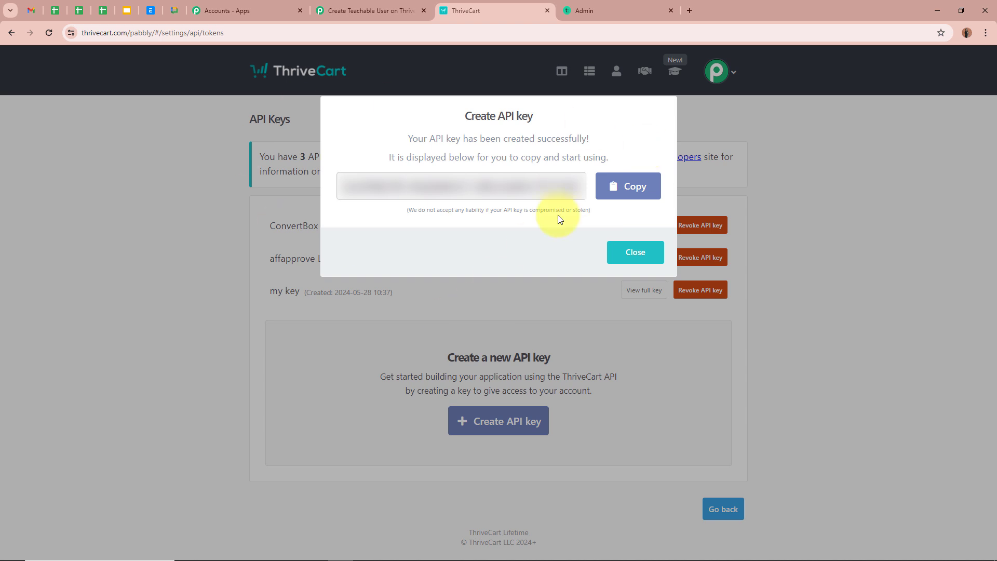
click(615, 187)
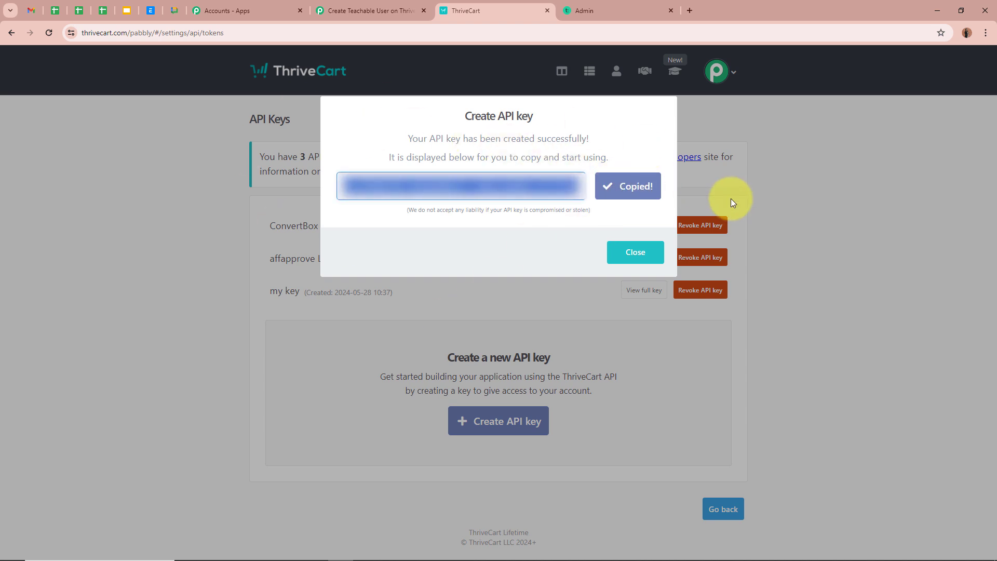
click(398, 11)
Paste the ThriveCart API key into the connection form and save the connection.
click(607, 347)
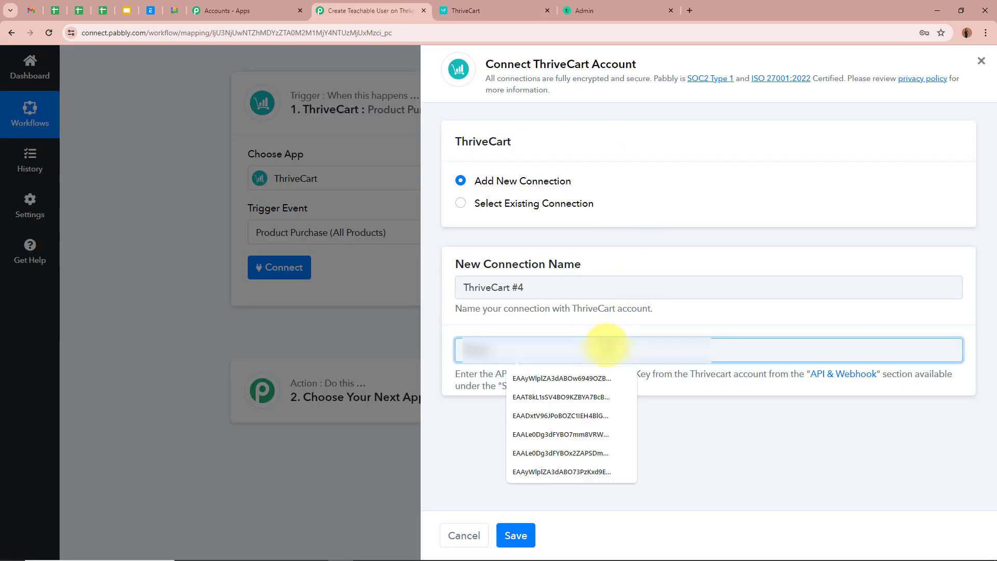
key(ctrl+v)
click(516, 536)
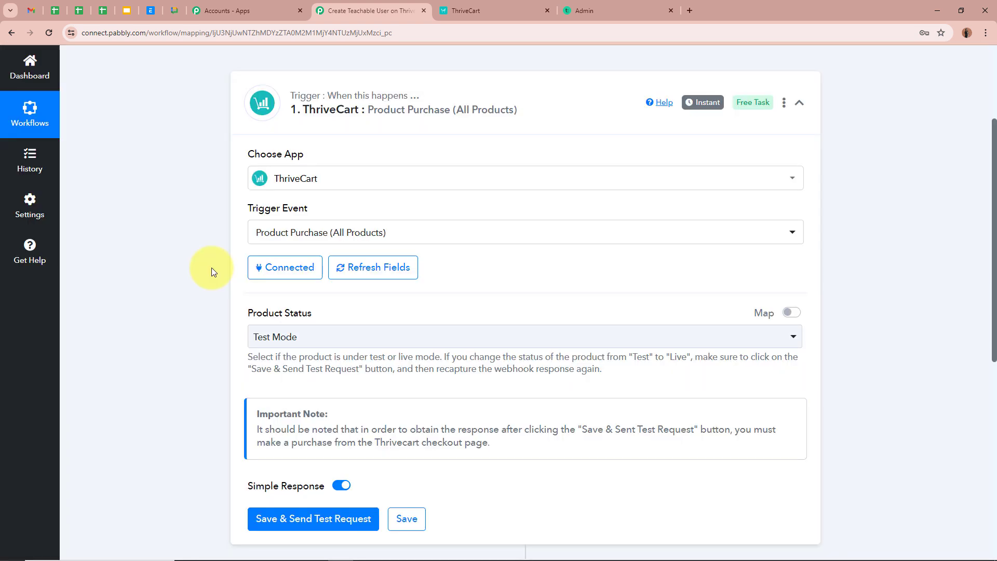
scroll(176, 252, down, 1)
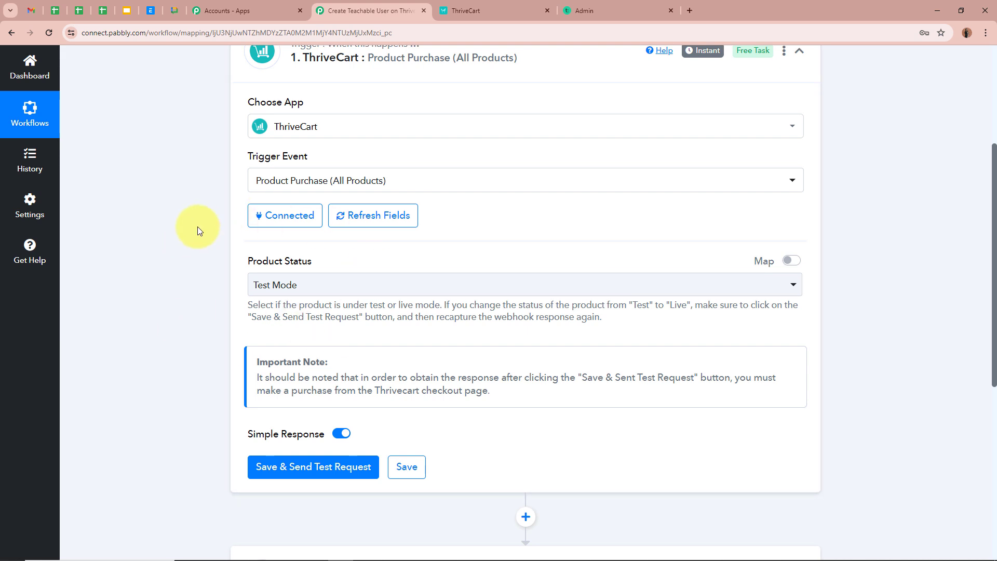
Keep product status on Test Mode and save the trigger with a test request.
click(366, 285)
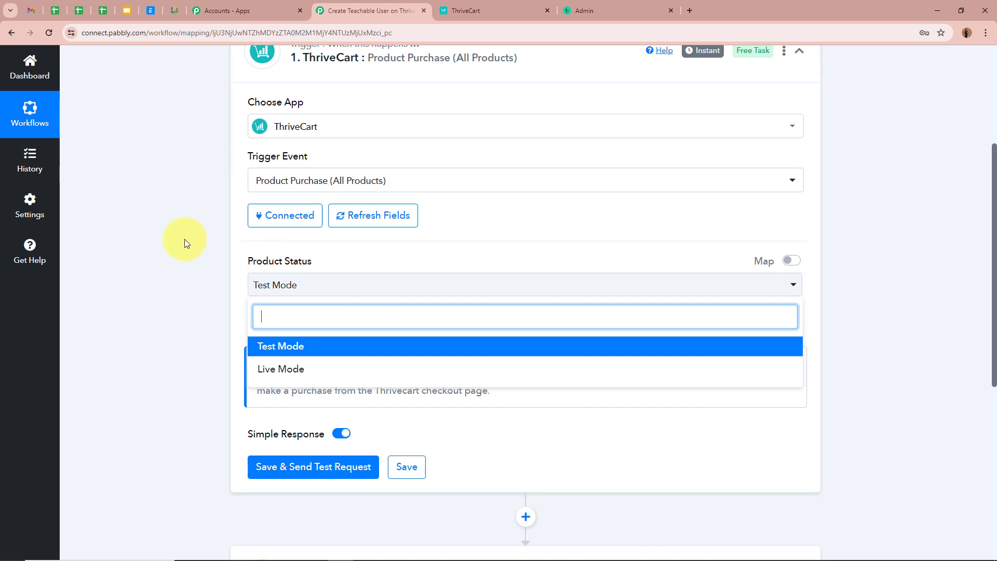
click(301, 346)
scroll(182, 269, down, 3)
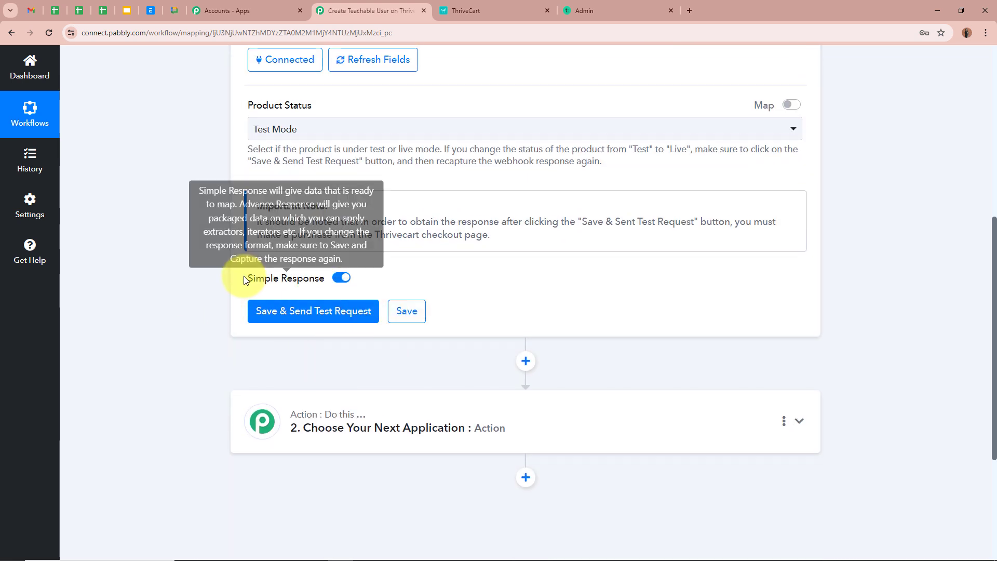
click(265, 304)
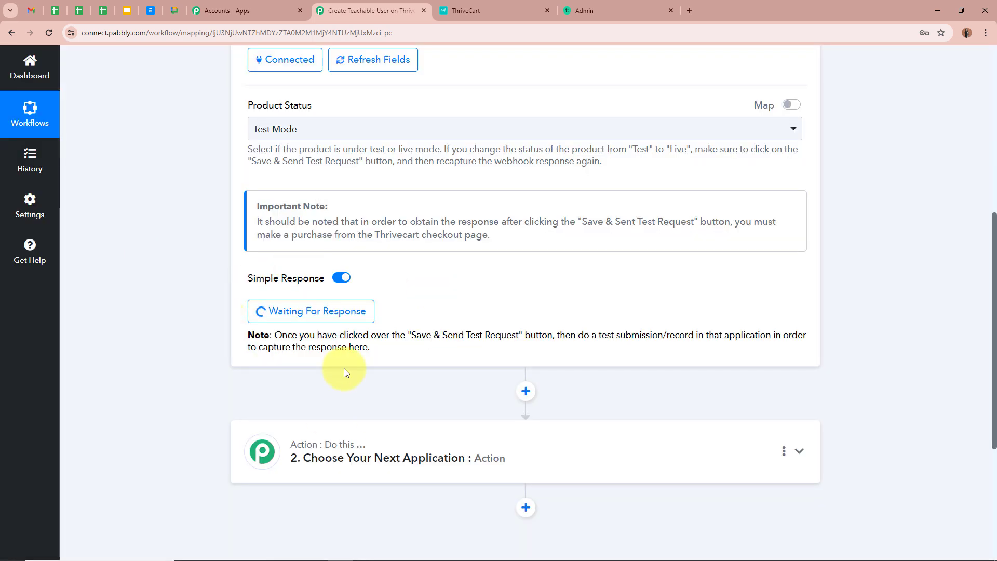
scroll(200, 297, up, 7)
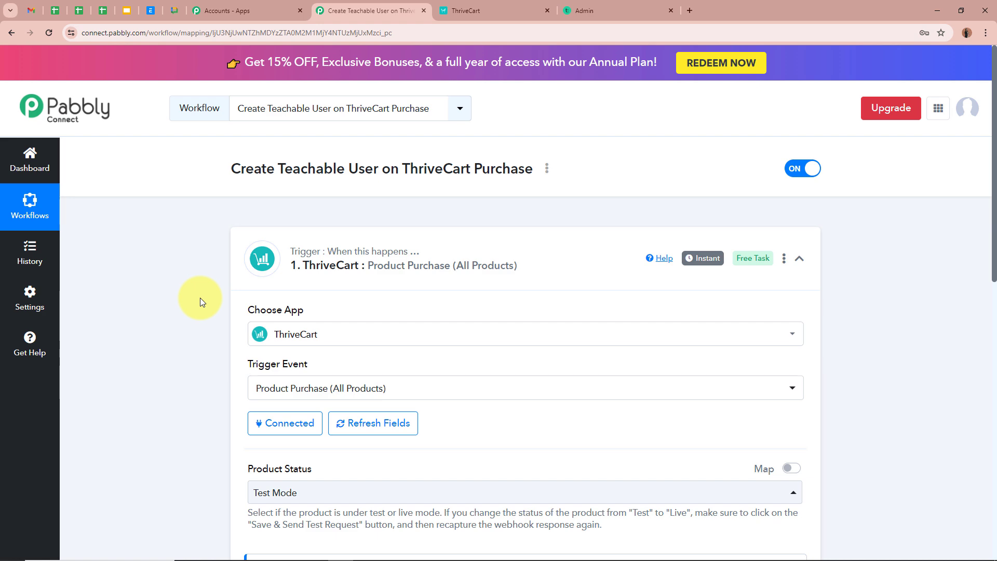
scroll(201, 298, down, 5)
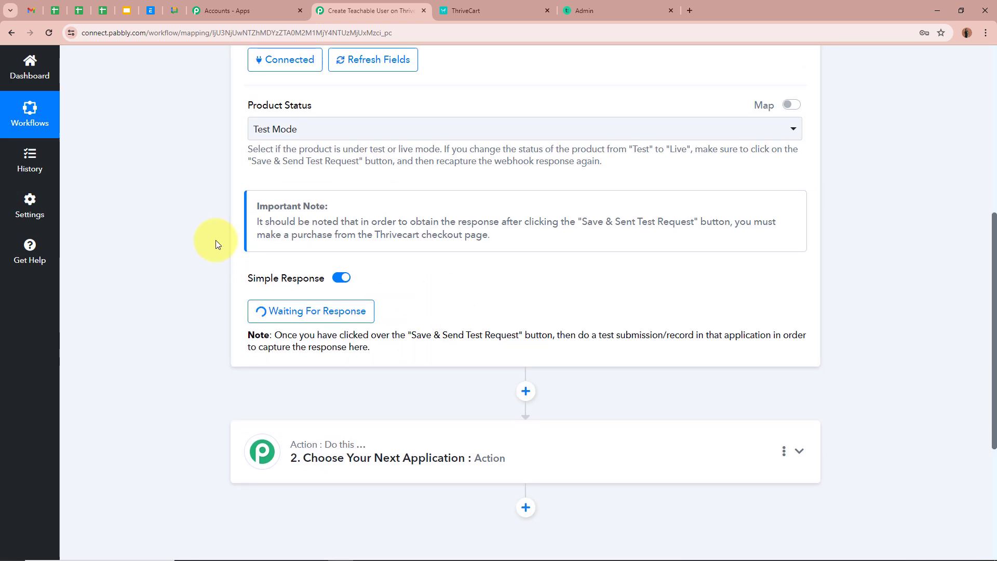
scroll(201, 240, up, 5)
Copy the Basic of PHP checkout URL from ThriveCart's Products list and open a new tab.
scroll(182, 243, up, 1)
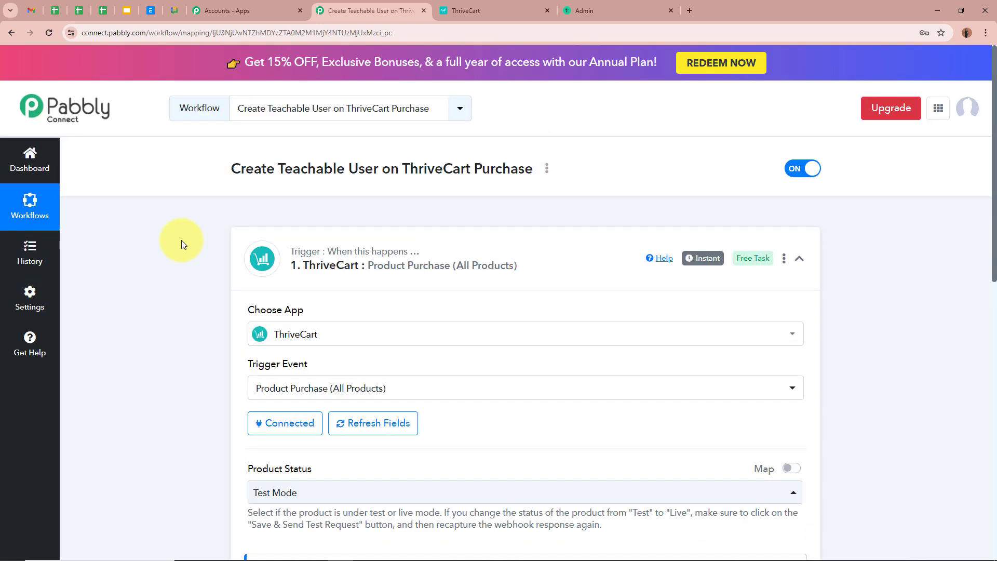
click(499, 9)
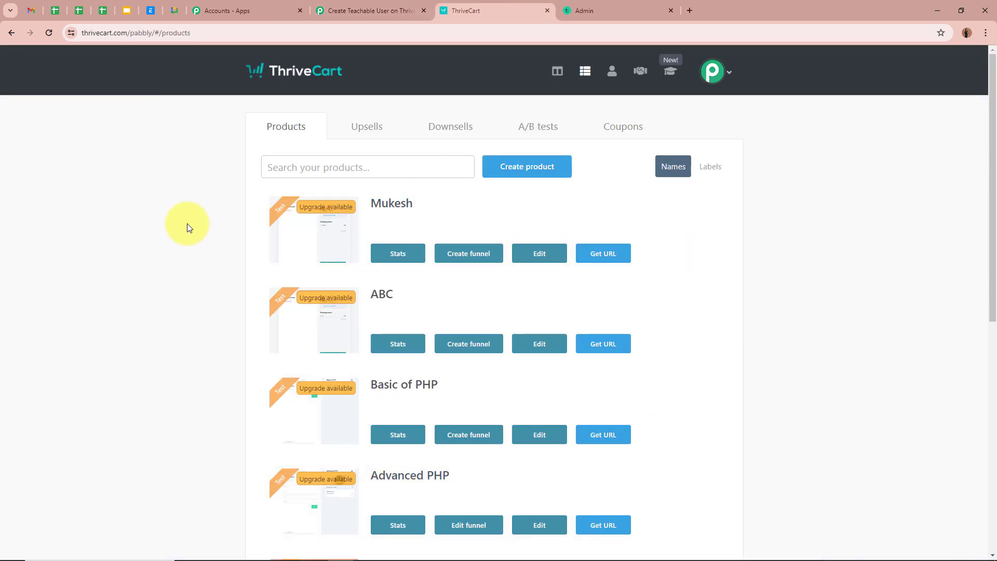
scroll(188, 226, down, 4)
scroll(187, 226, up, 4)
scroll(187, 227, down, 1)
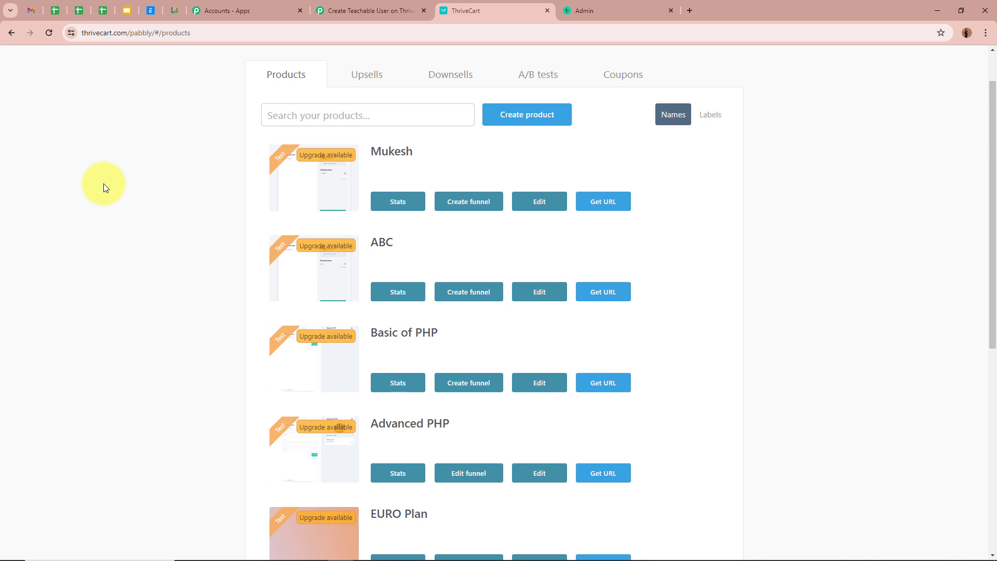
click(364, 7)
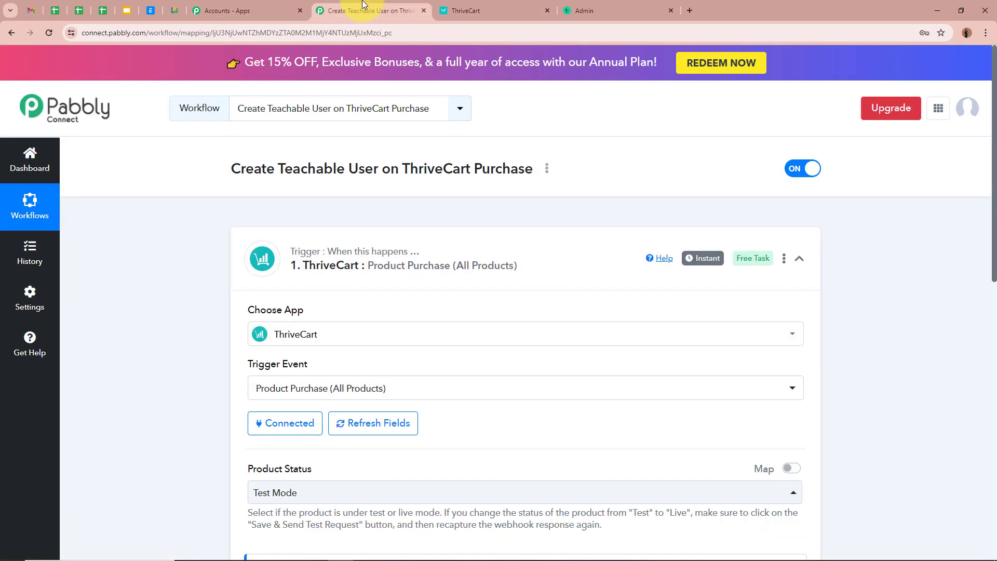
click(481, 3)
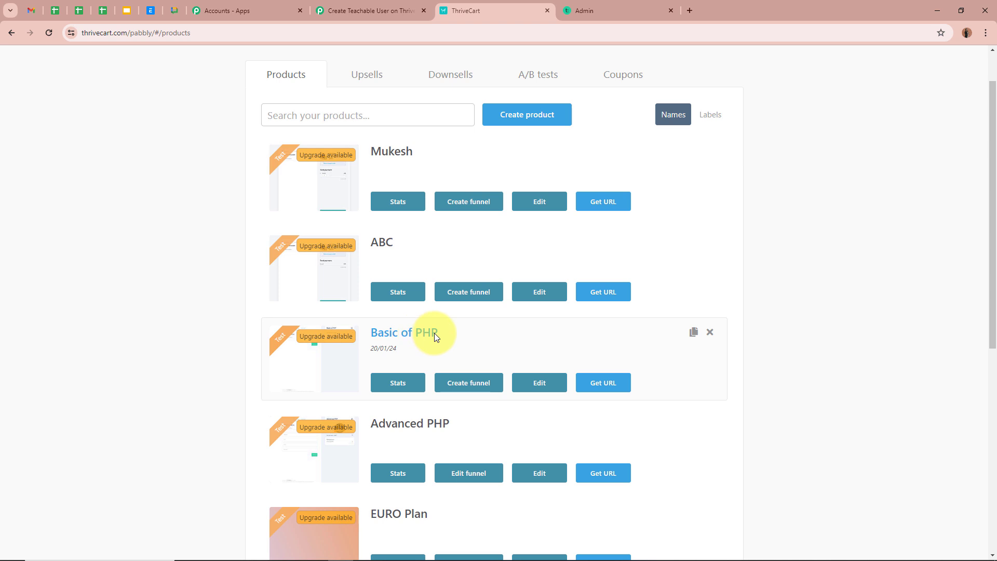
click(598, 382)
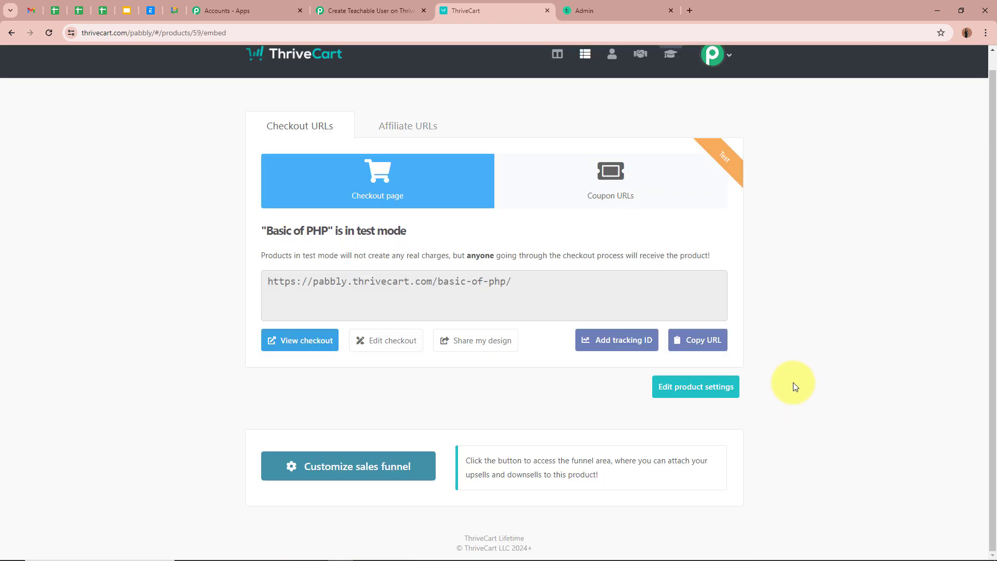
click(677, 333)
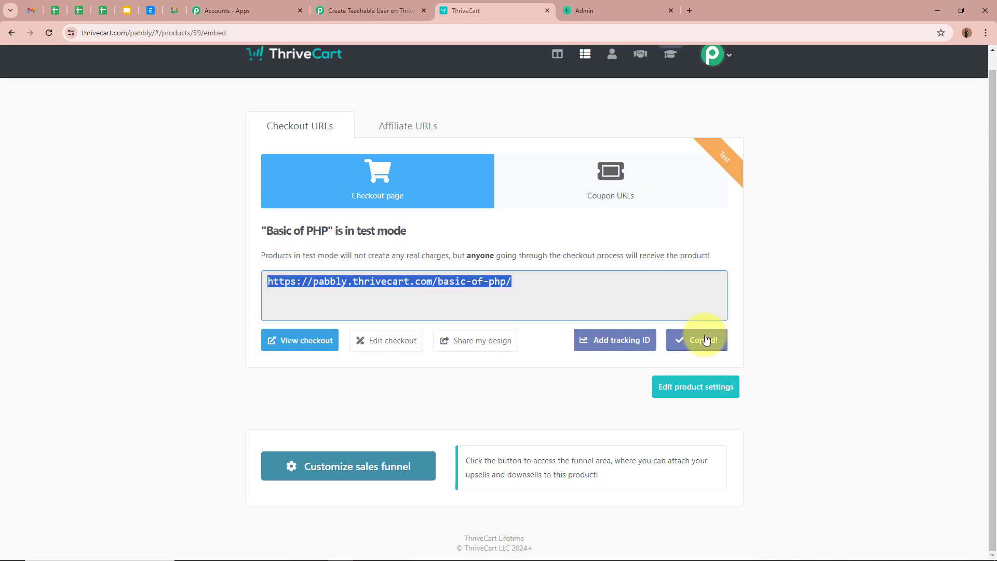
click(693, 10)
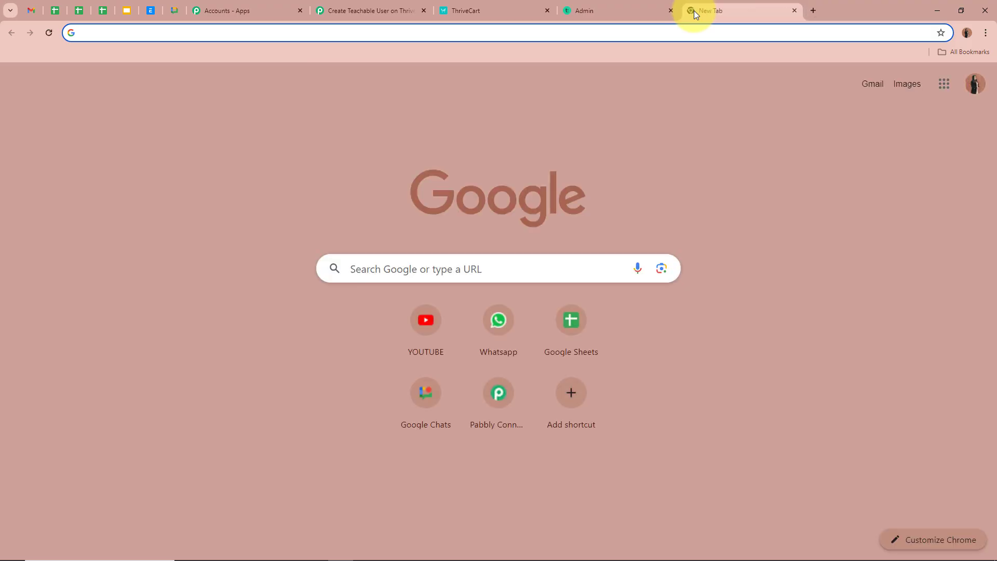
Load the Basic of PHP checkout page from the copied URL.
key(ctrl+v)
key(Return)
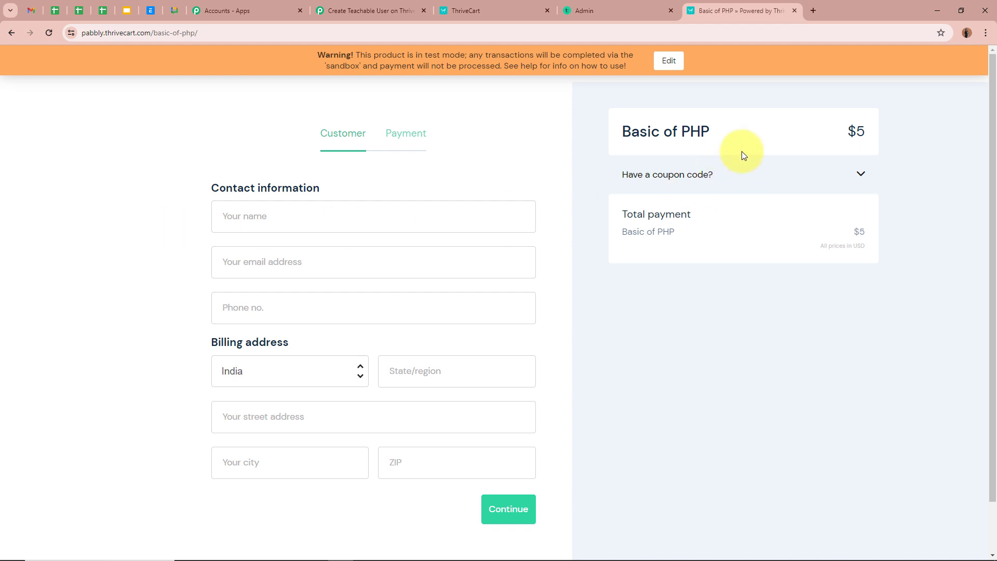
drag(623, 131, 753, 133)
click(756, 328)
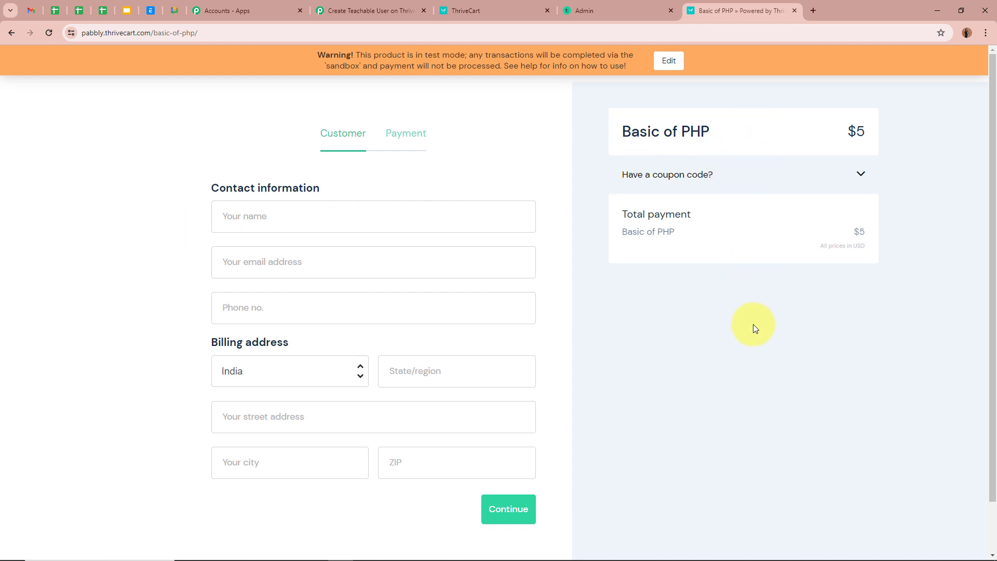
scroll(755, 327, down, 1)
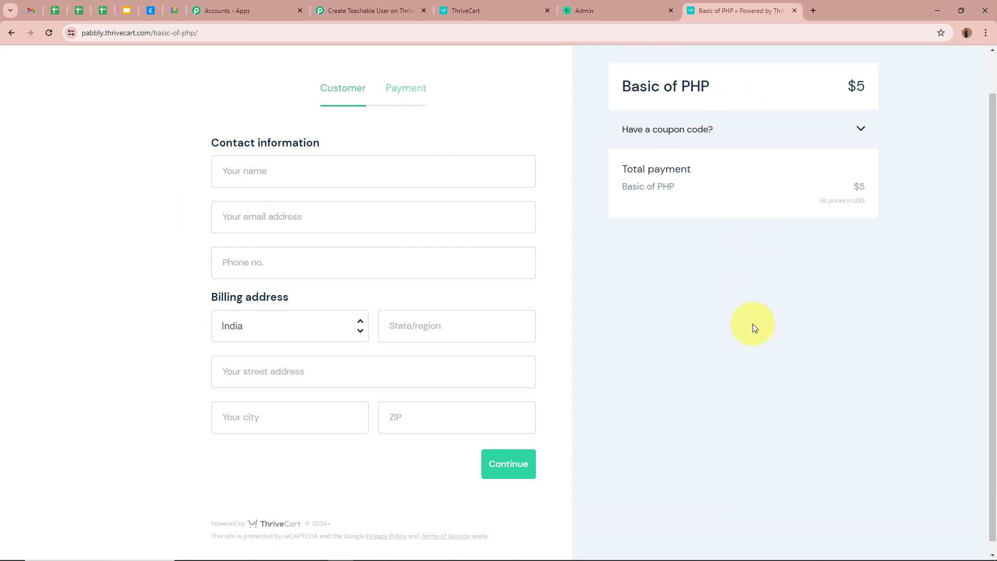
Enter the customer's name, e-mail address and phone number on the checkout form.
click(240, 164)
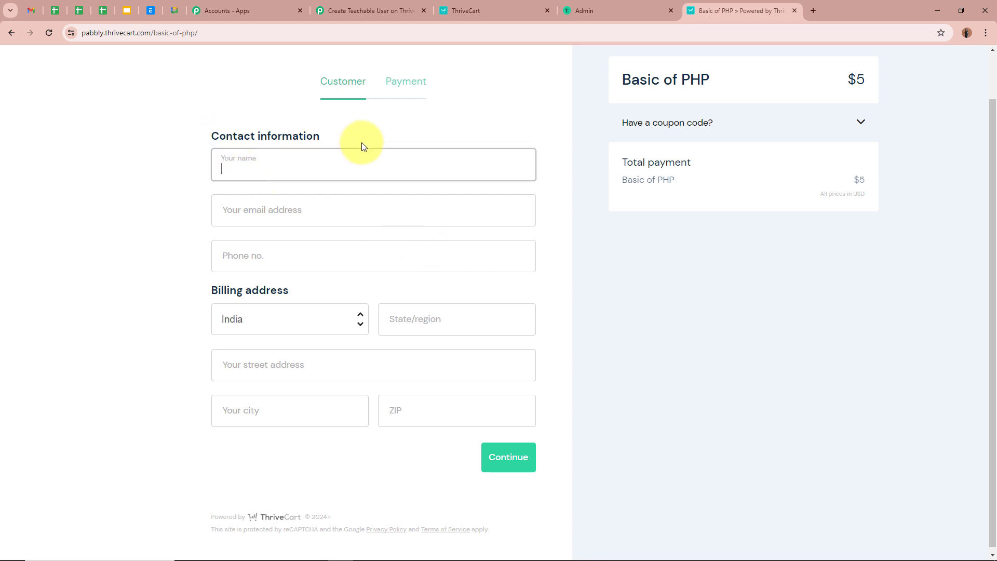
text(Smart User)
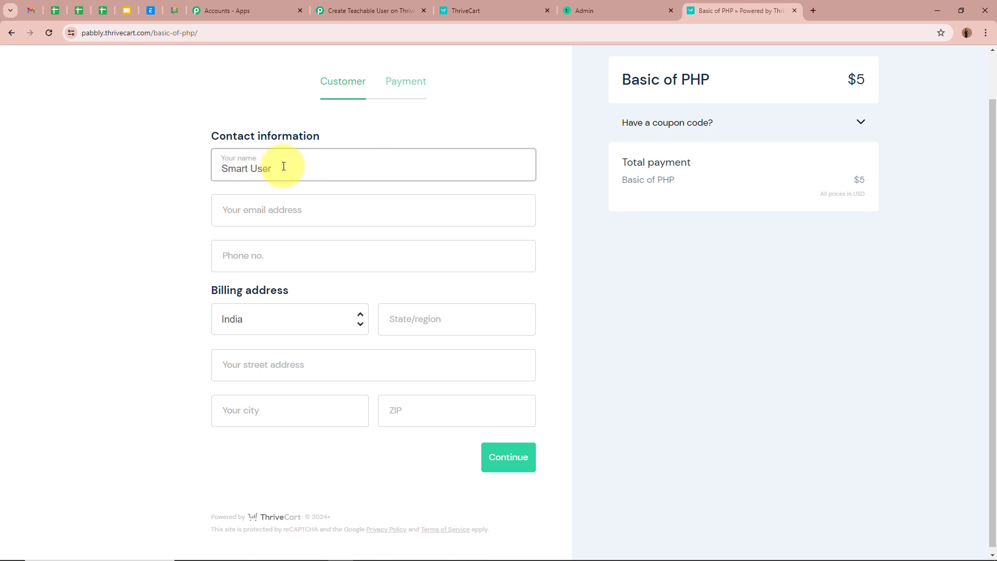
click(292, 210)
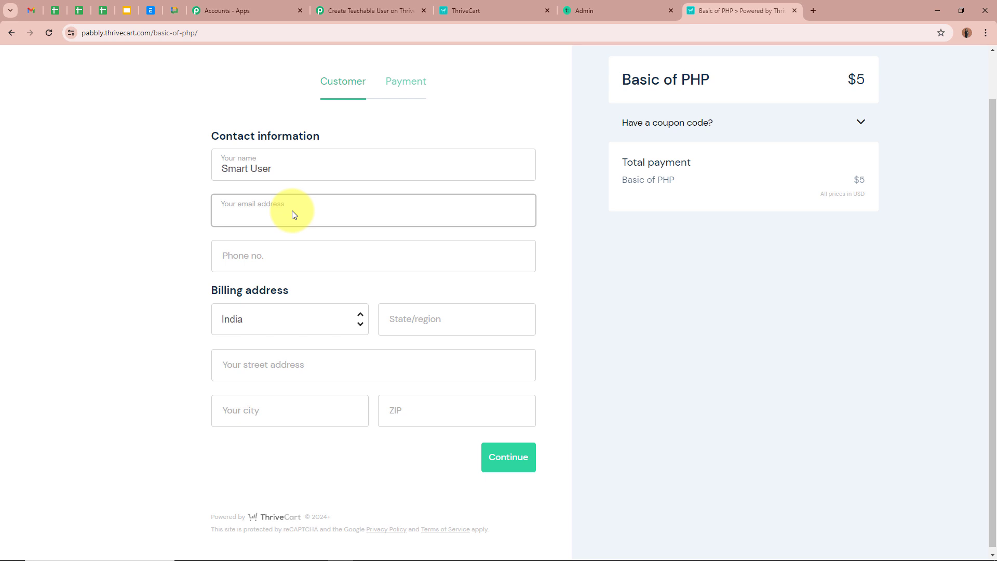
click(297, 256)
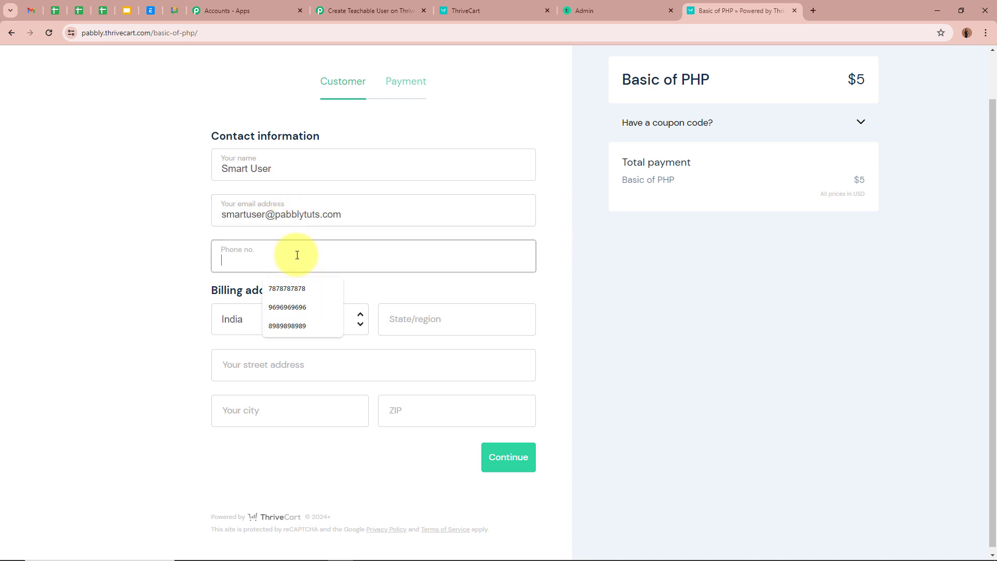
text(+)
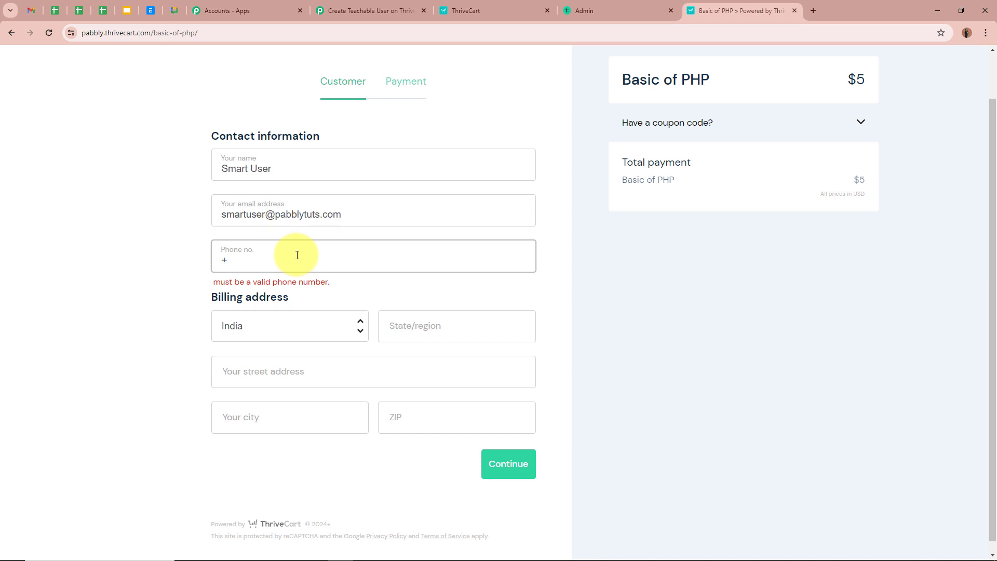
text(9175757)
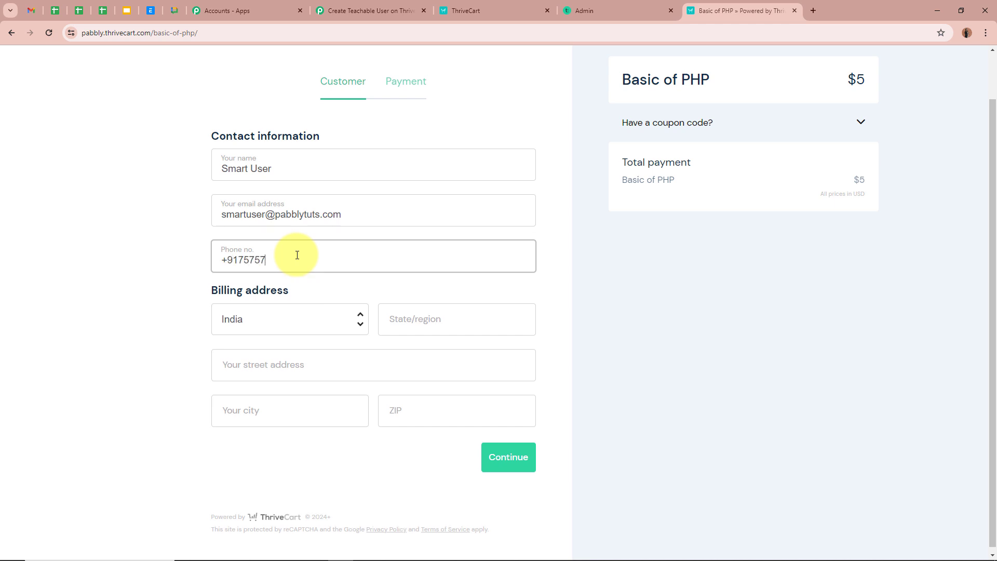
text(57575)
Fill in the billing state, street address, city and ZIP code, then continue to payment.
click(391, 315)
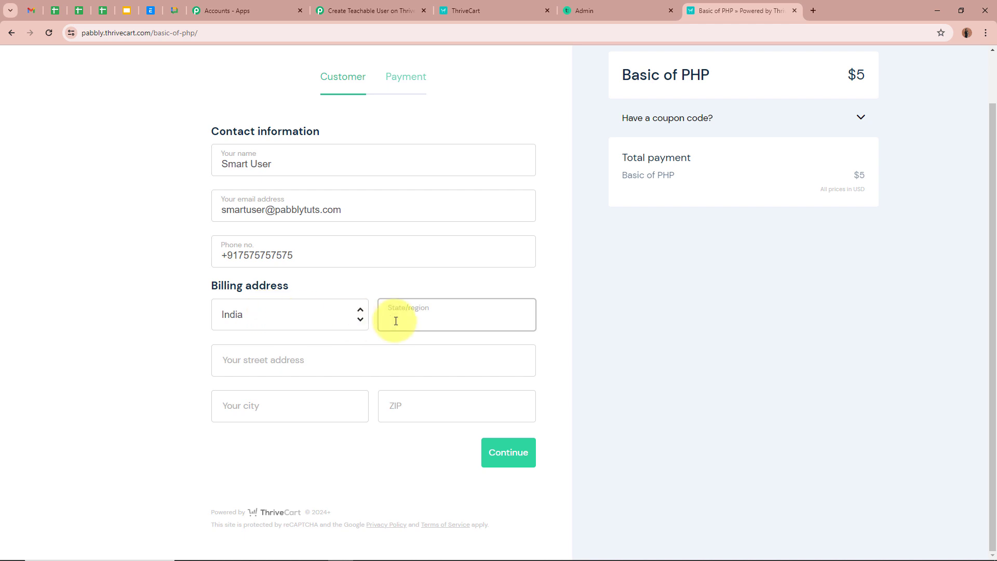
text(Madhya Pradesh)
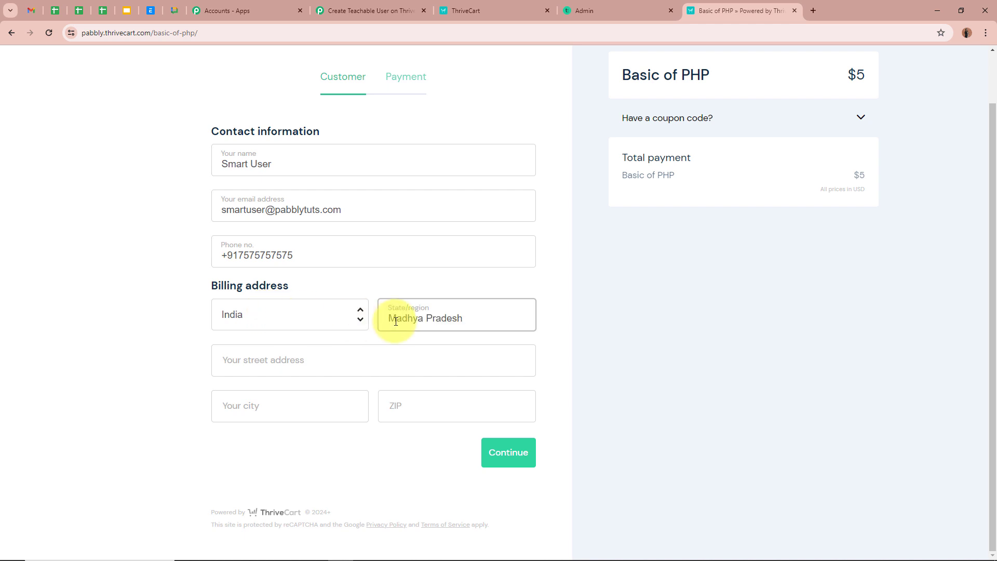
click(268, 366)
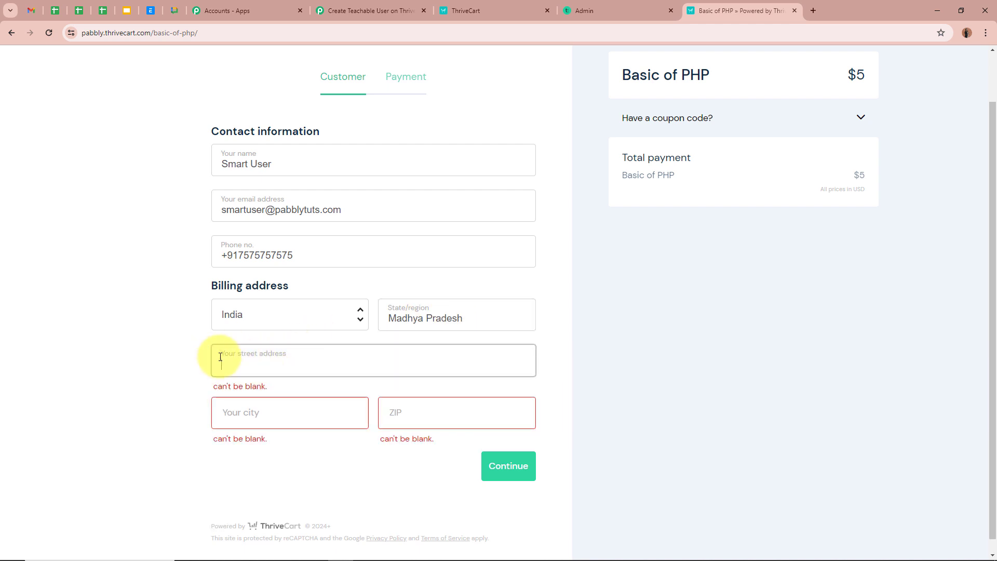
text(123, Modern Street)
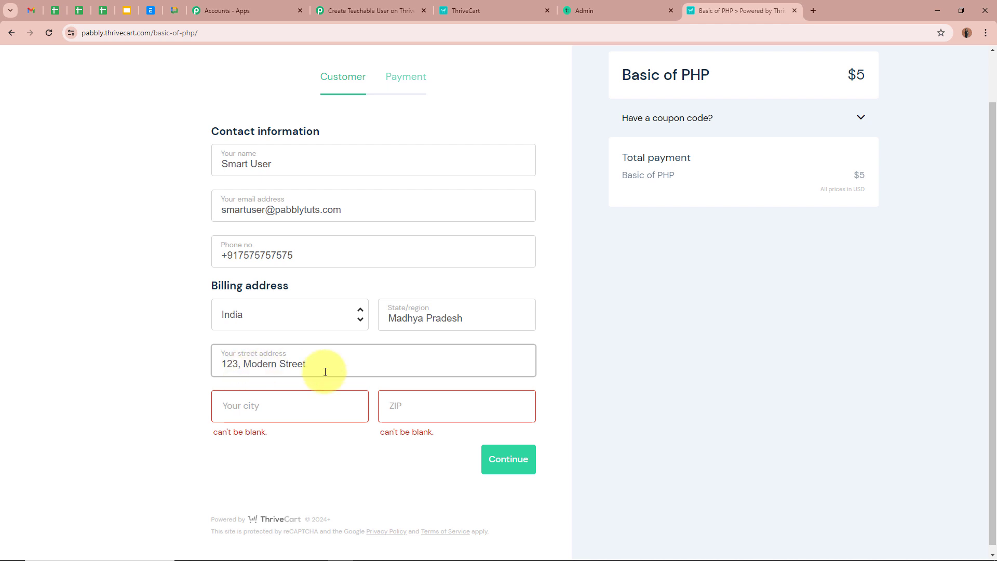
click(308, 406)
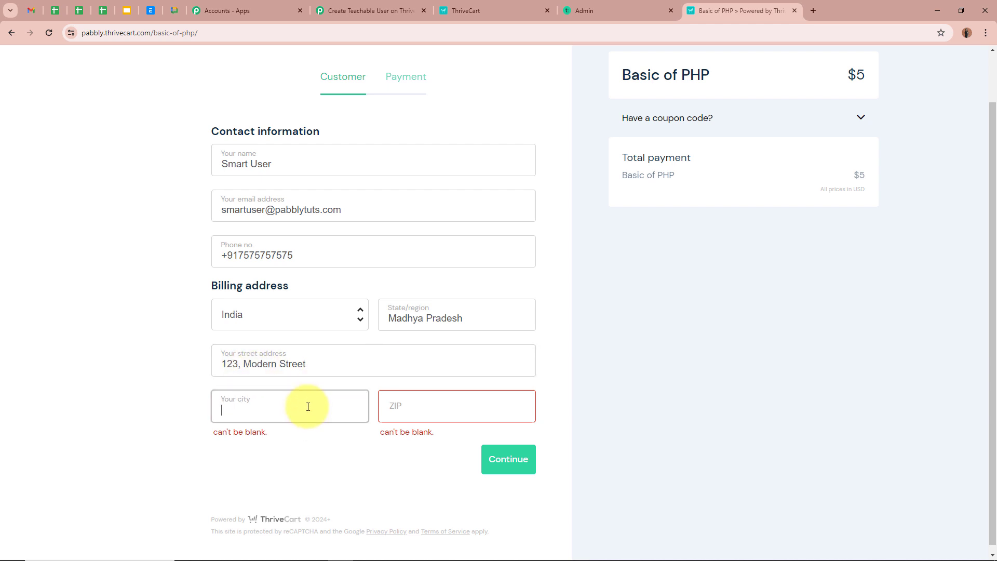
text(Bhopal)
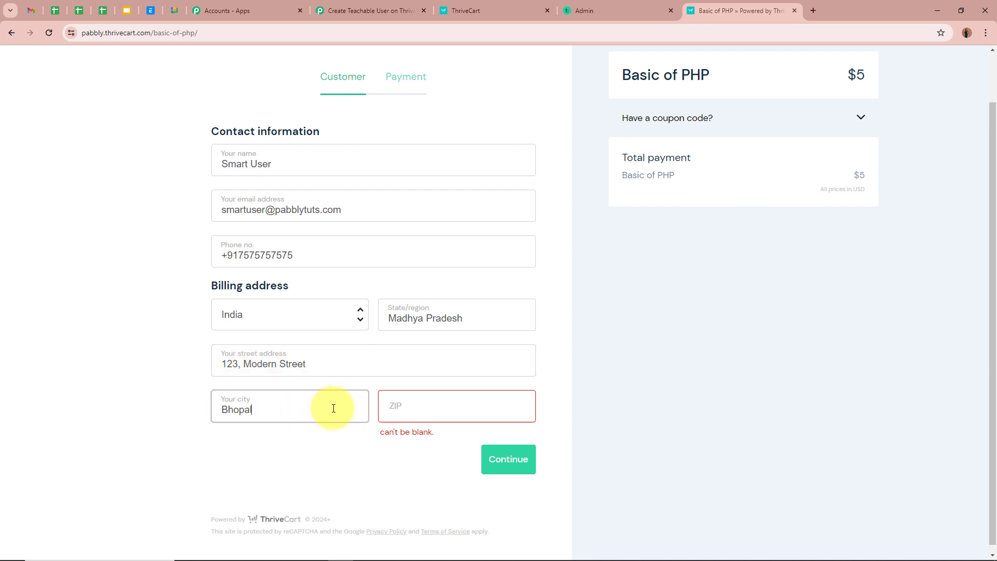
click(405, 408)
text(462003)
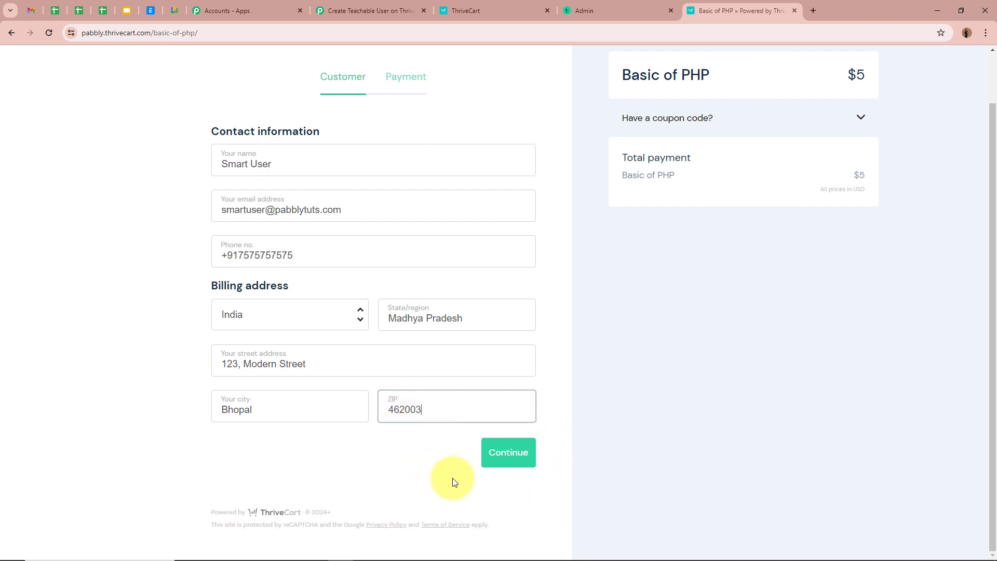
click(521, 453)
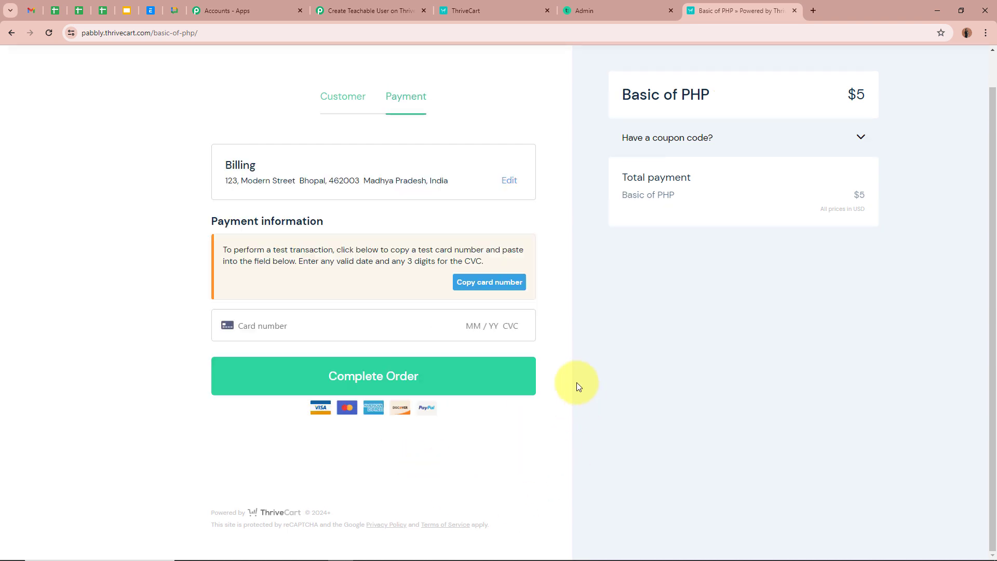
Pay the $5 Basic of PHP order with the test card details, then return to Pabbly.
click(312, 325)
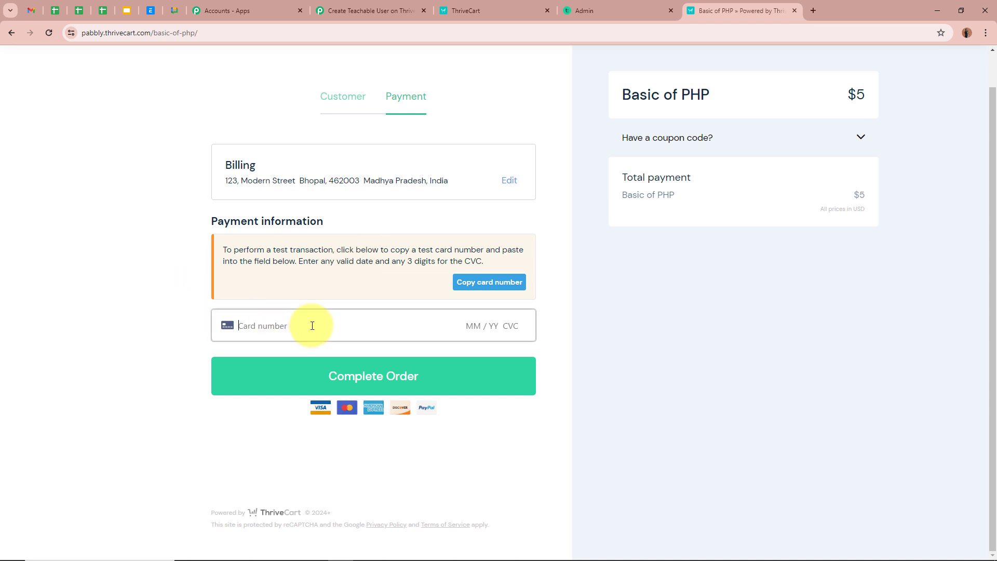
text(4111 1111 1111 1111 05 / 29 123)
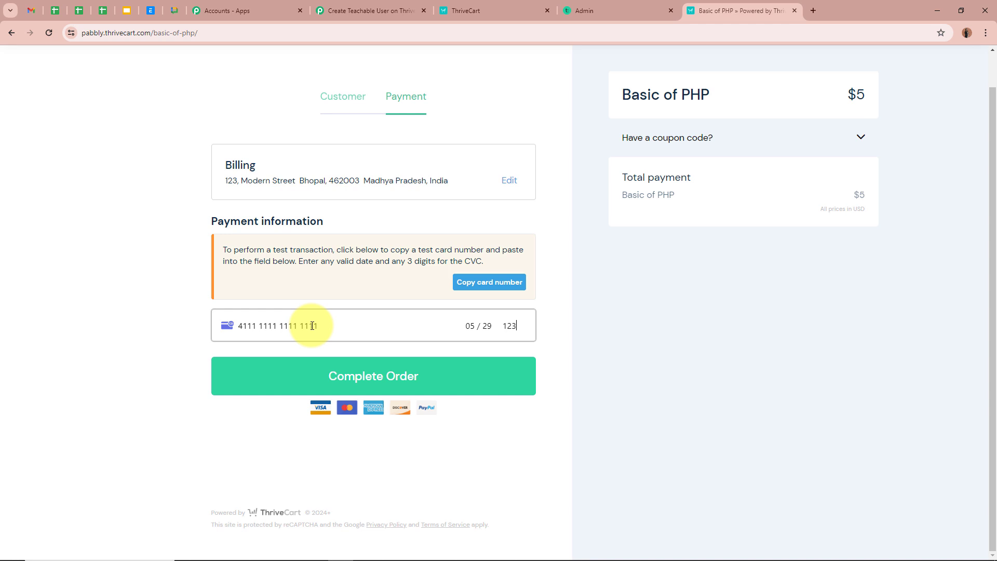
click(329, 376)
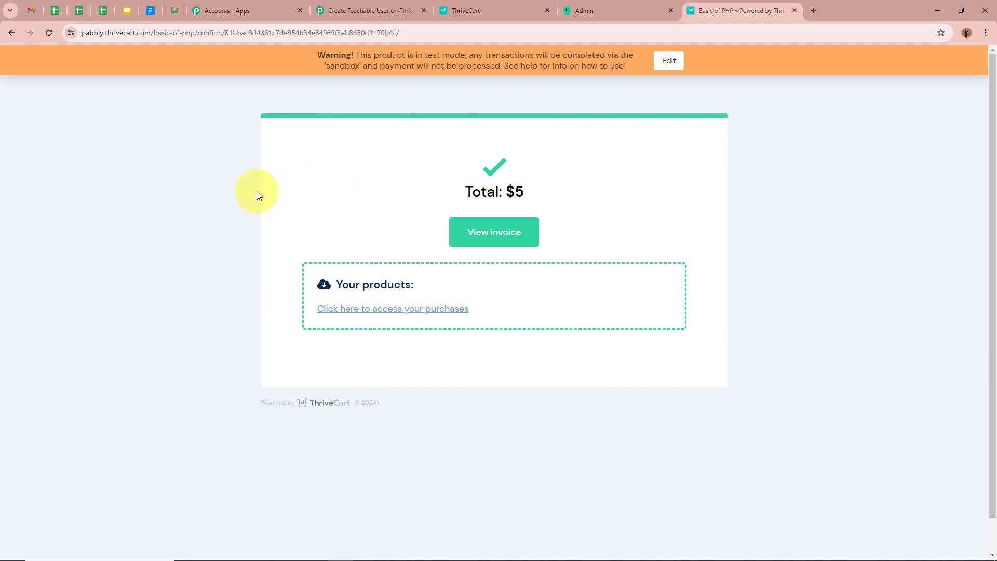
click(336, 11)
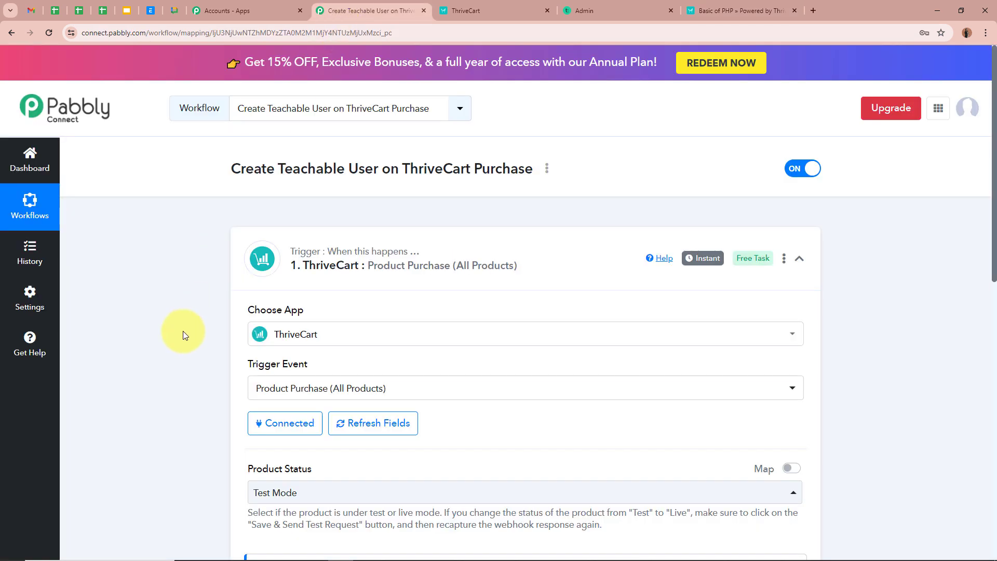
scroll(182, 332, down, 6)
scroll(183, 331, down, 5)
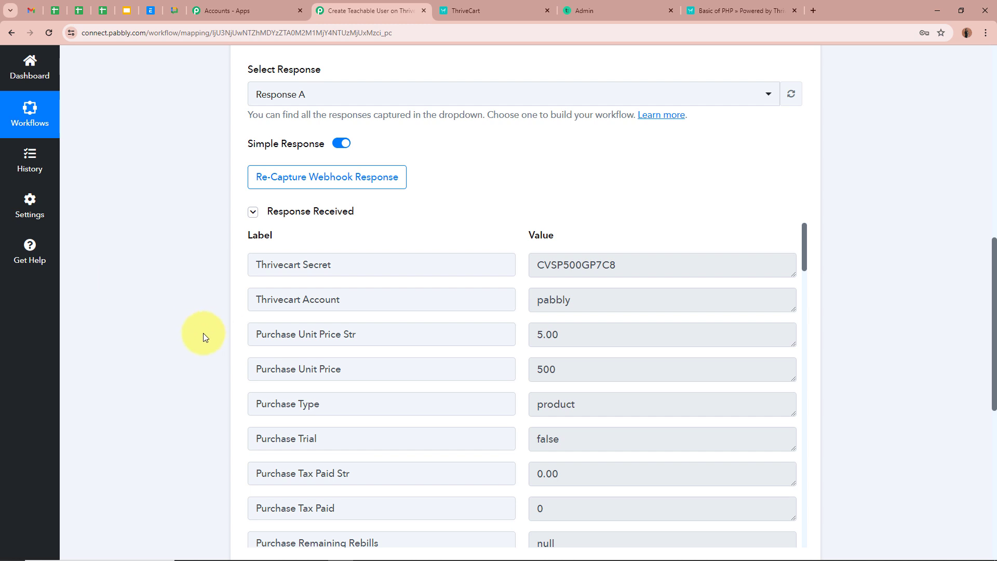
scroll(202, 335, down, 1)
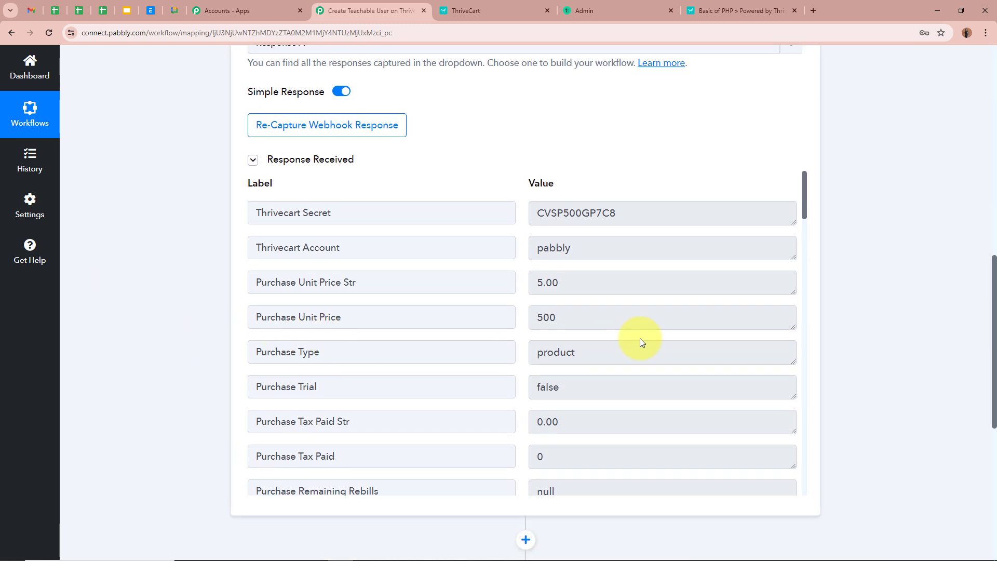
scroll(640, 338, down, 8)
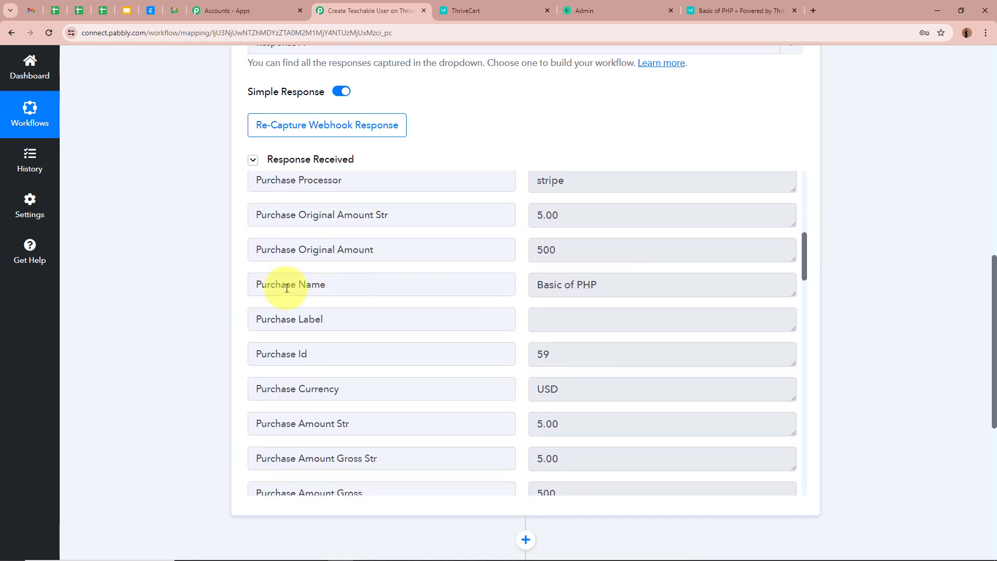
drag(543, 285, 715, 282)
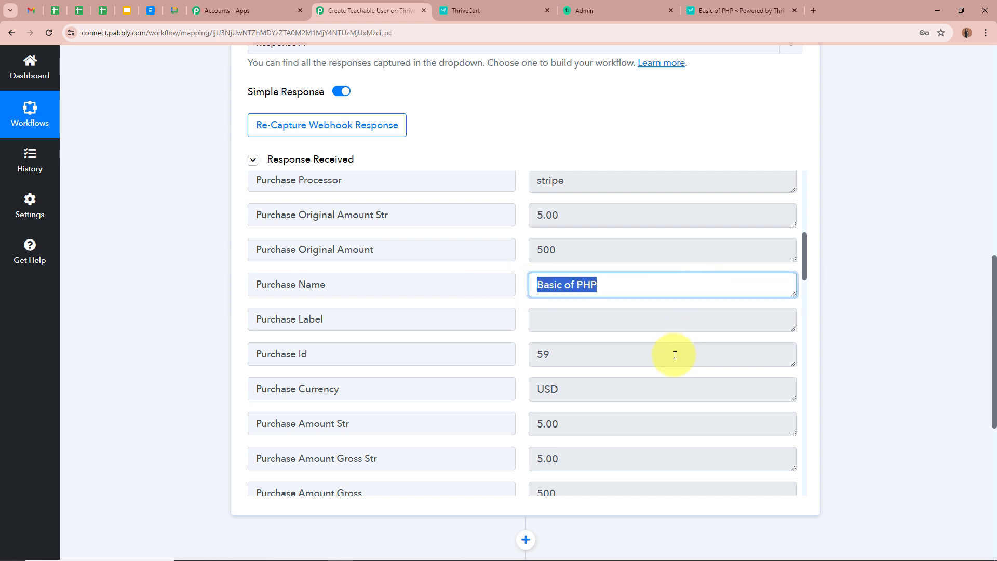
scroll(675, 356, down, 9)
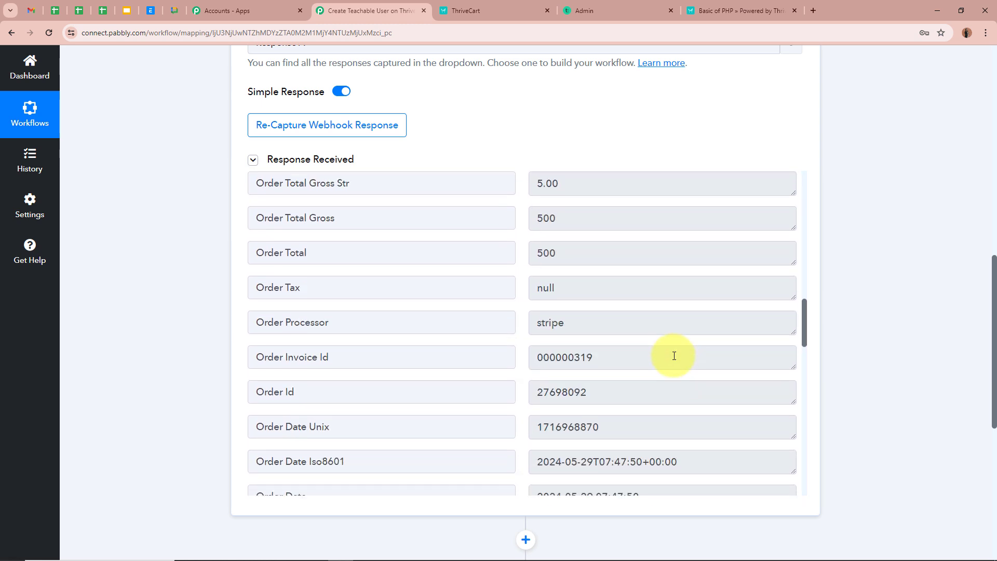
scroll(675, 356, down, 6)
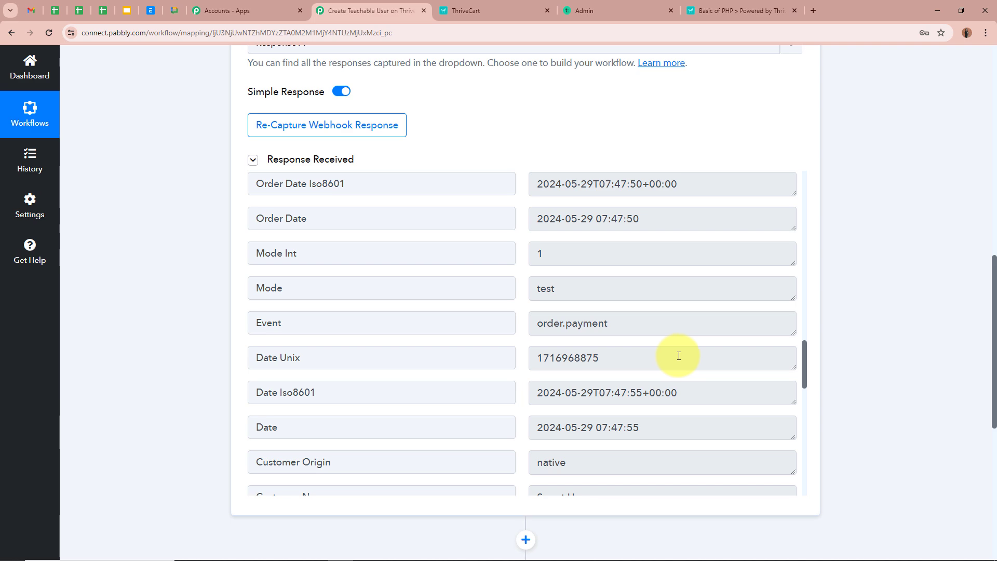
scroll(865, 364, up, 10)
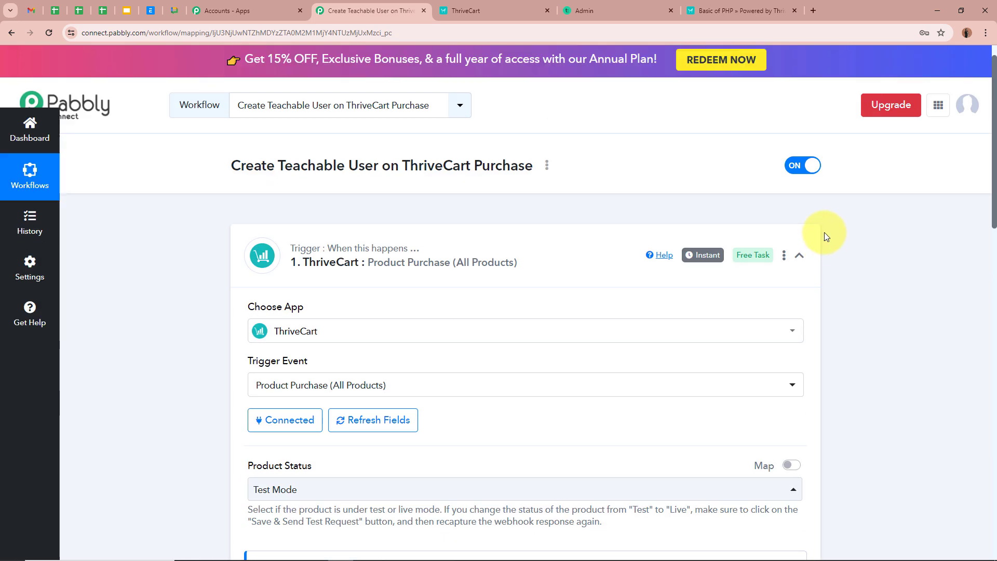
Set the second step to the Teachable app with the Create New User action event.
click(799, 255)
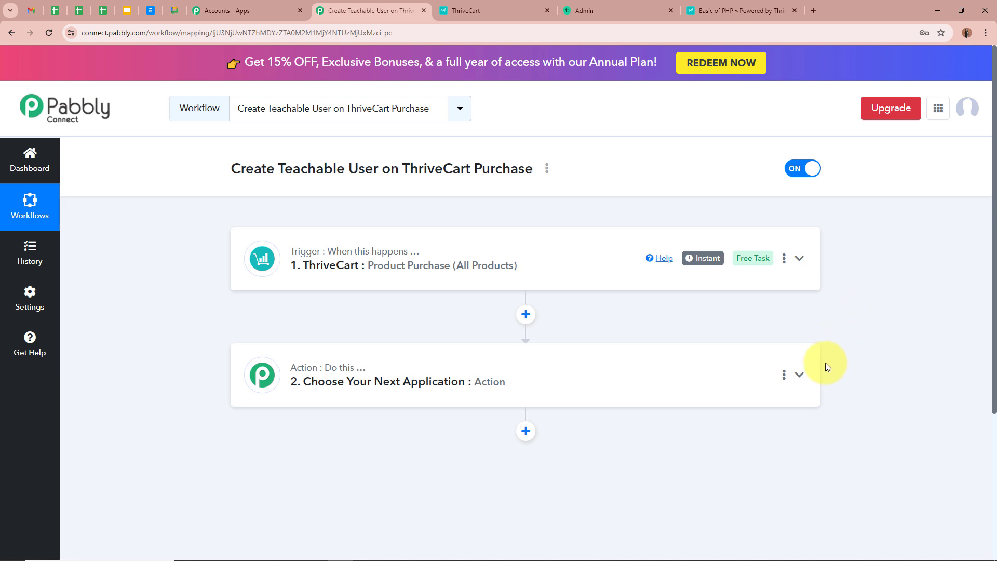
click(803, 380)
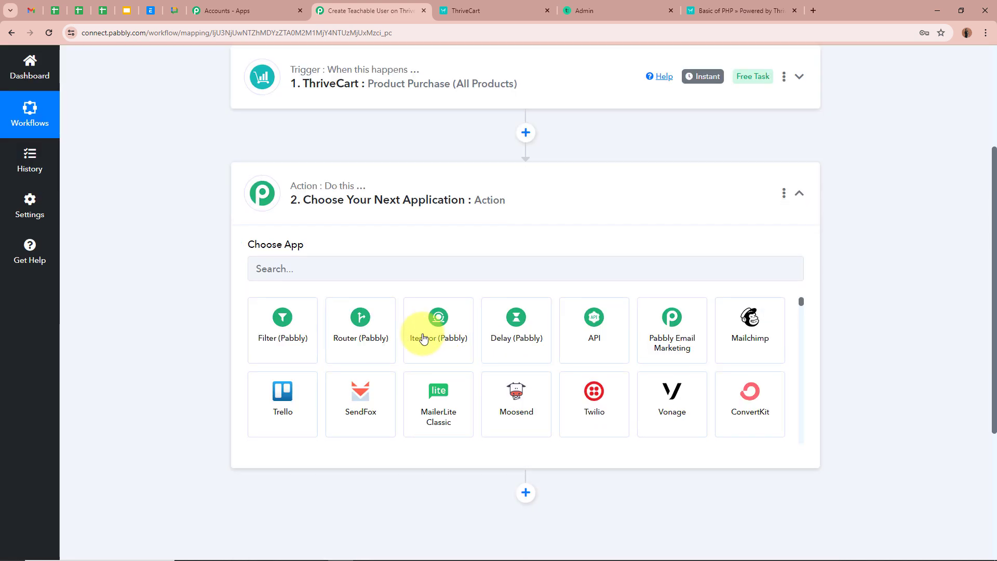
click(374, 271)
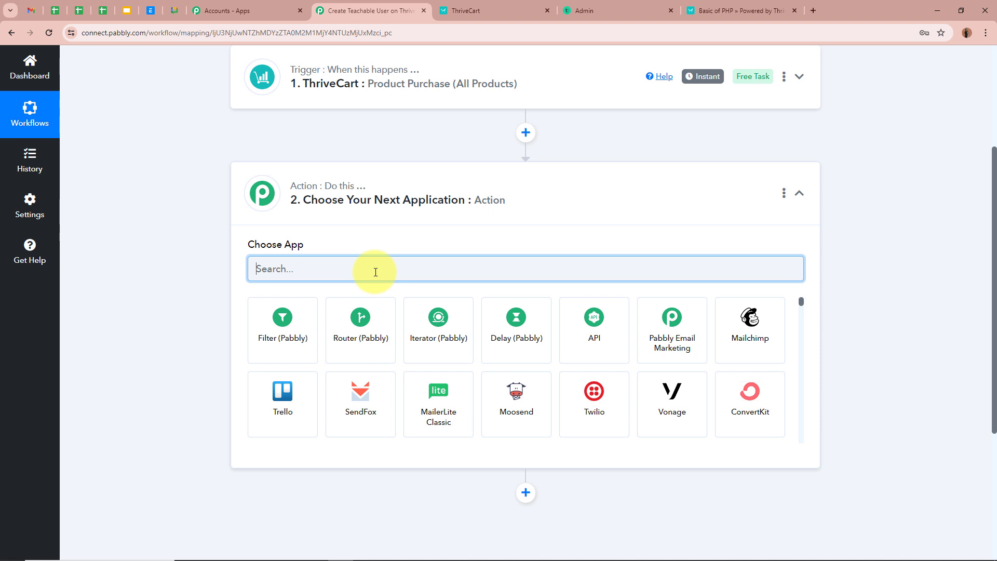
text(Teach)
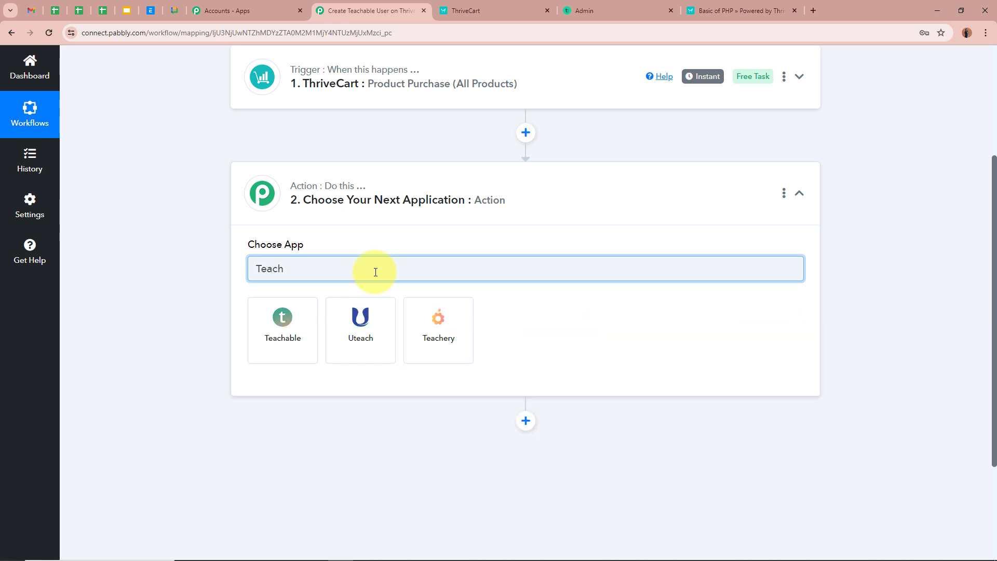
click(285, 322)
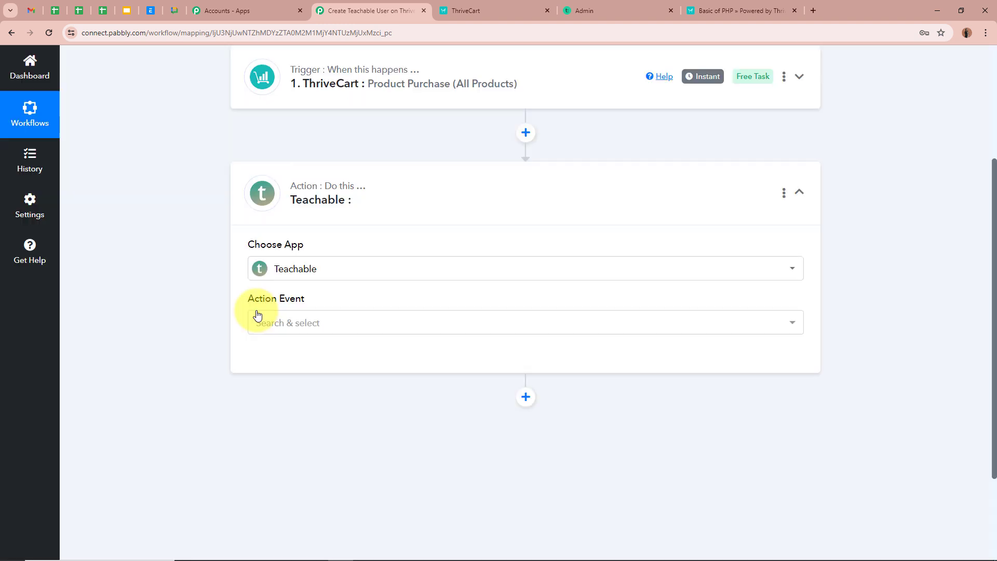
click(257, 317)
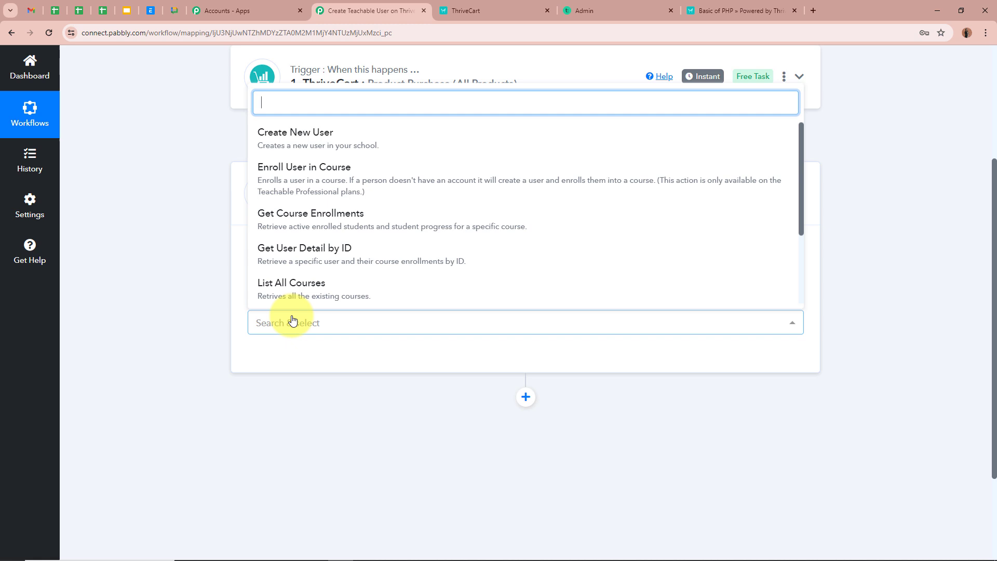
click(369, 143)
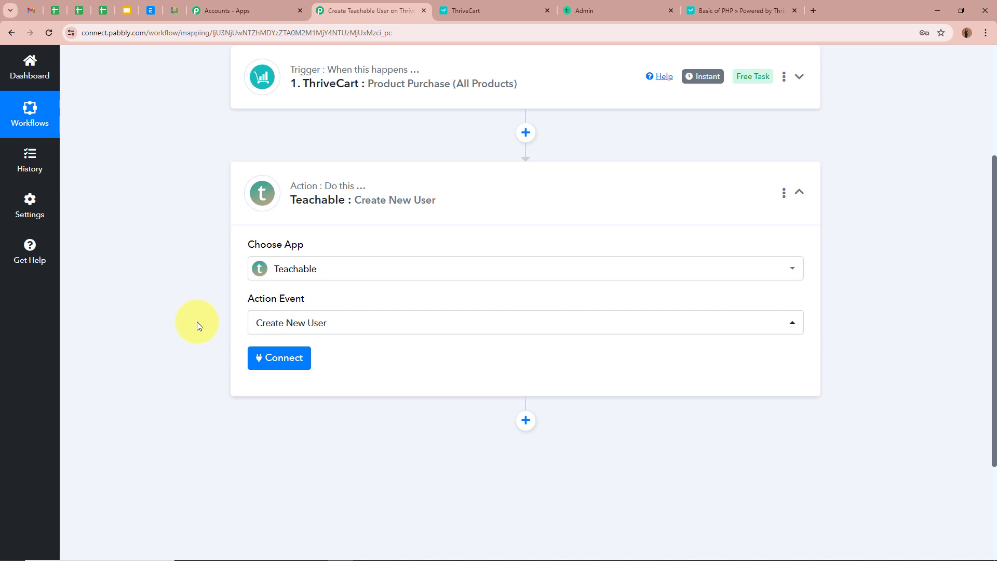
Add a new Teachable connection, Teachable #2, and paste the account e-mail.
click(290, 360)
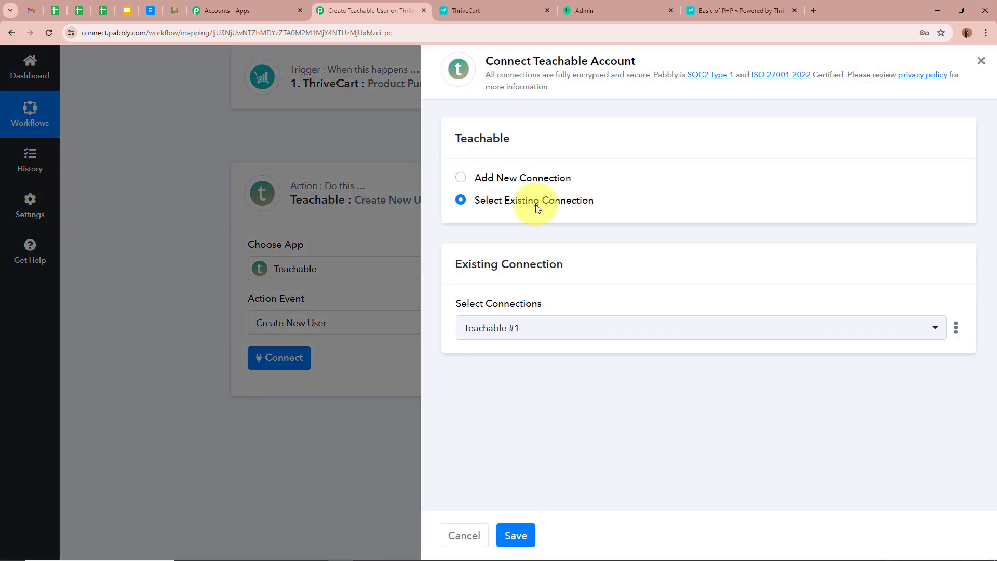
click(461, 177)
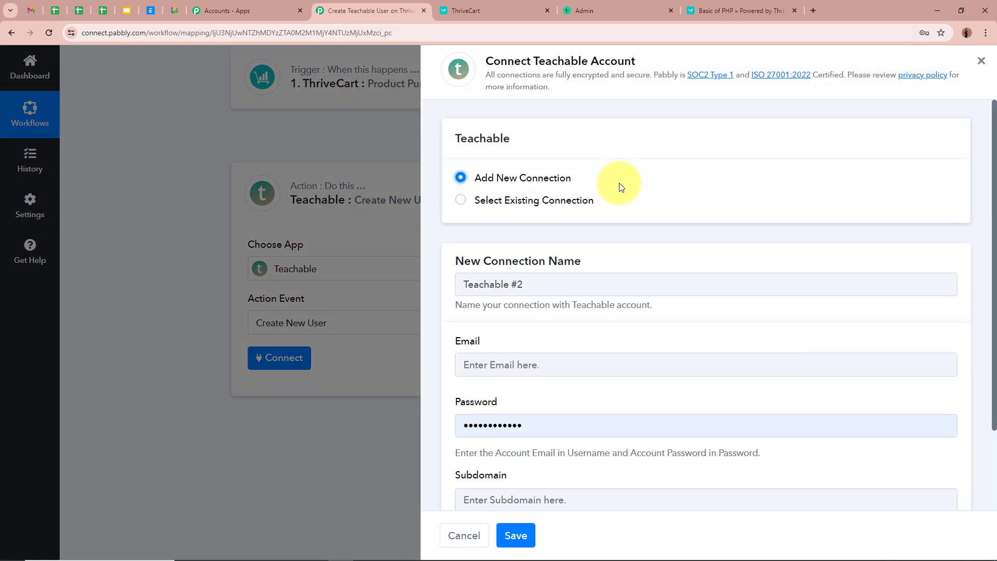
scroll(621, 185, down, 2)
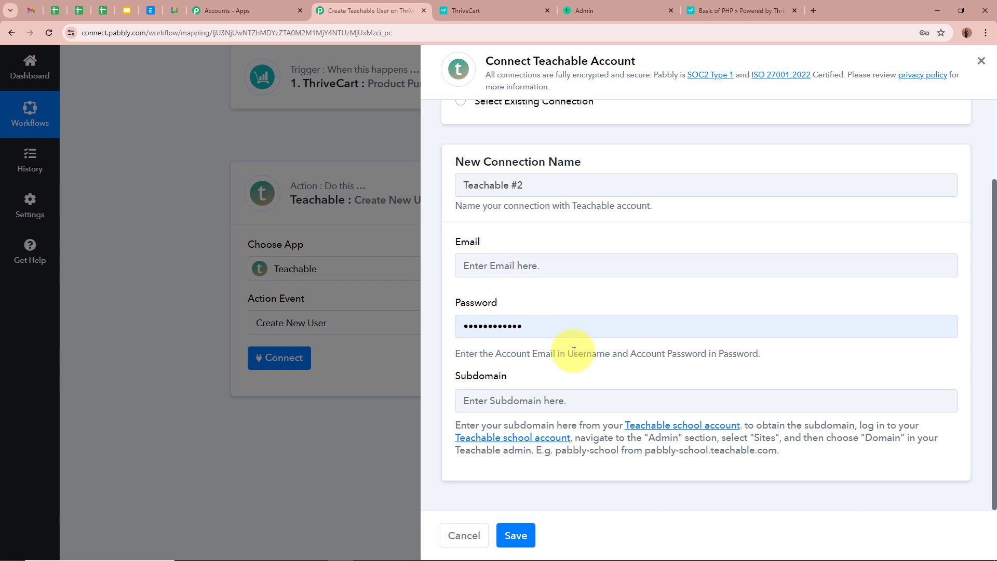
click(650, 267)
key(ctrl+v)
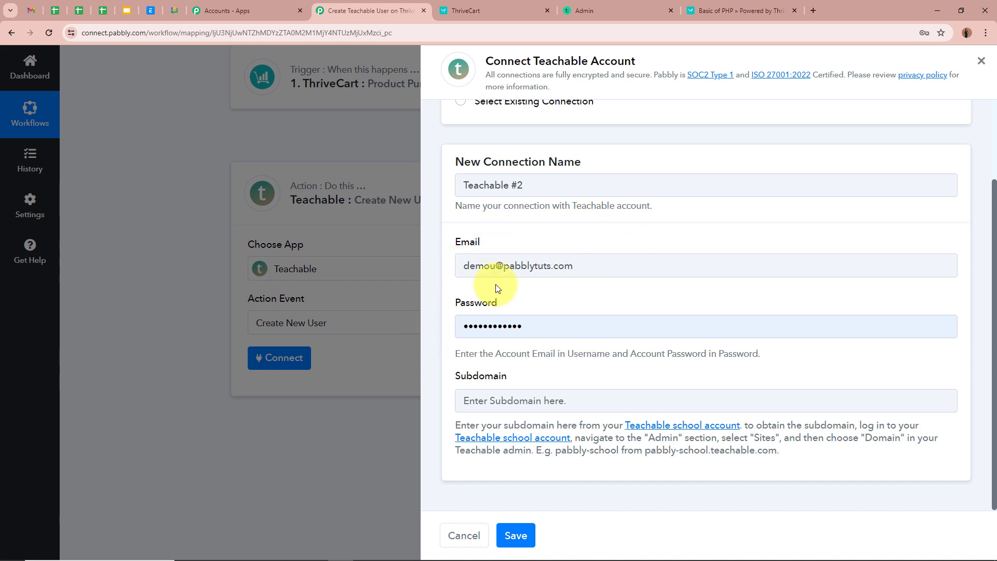
Select the Subdomain field and read its help instructions.
click(468, 393)
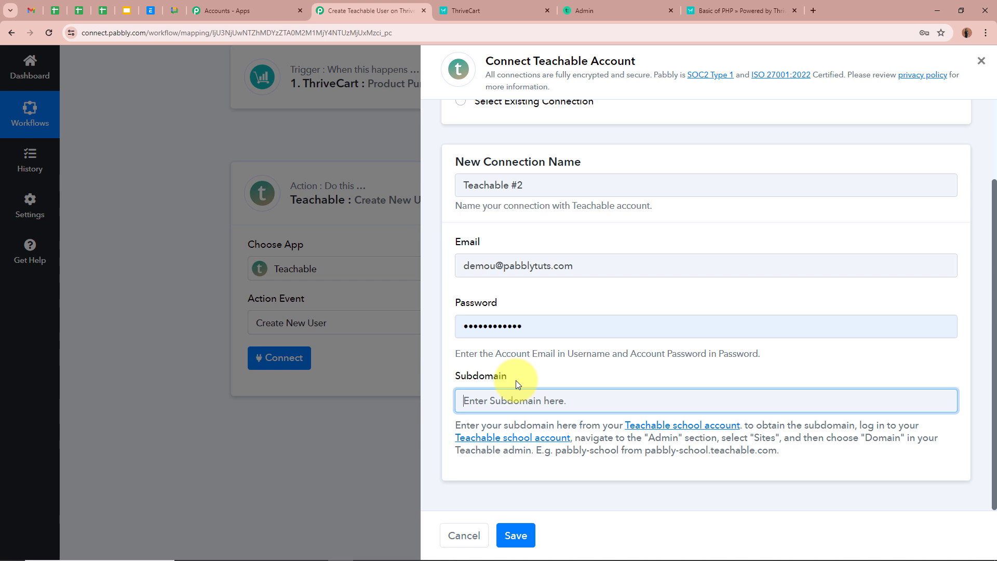
drag(457, 423, 866, 473)
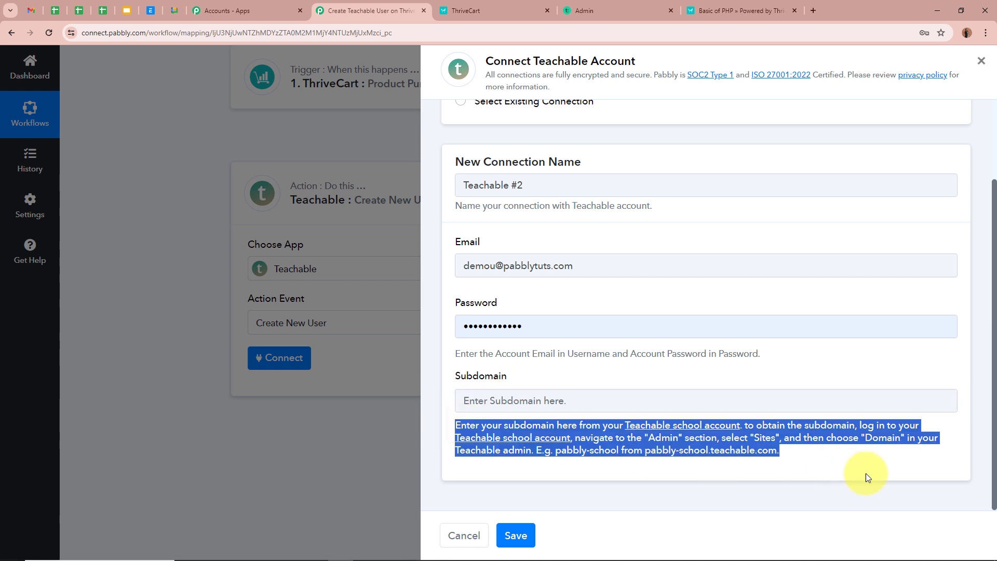
click(869, 454)
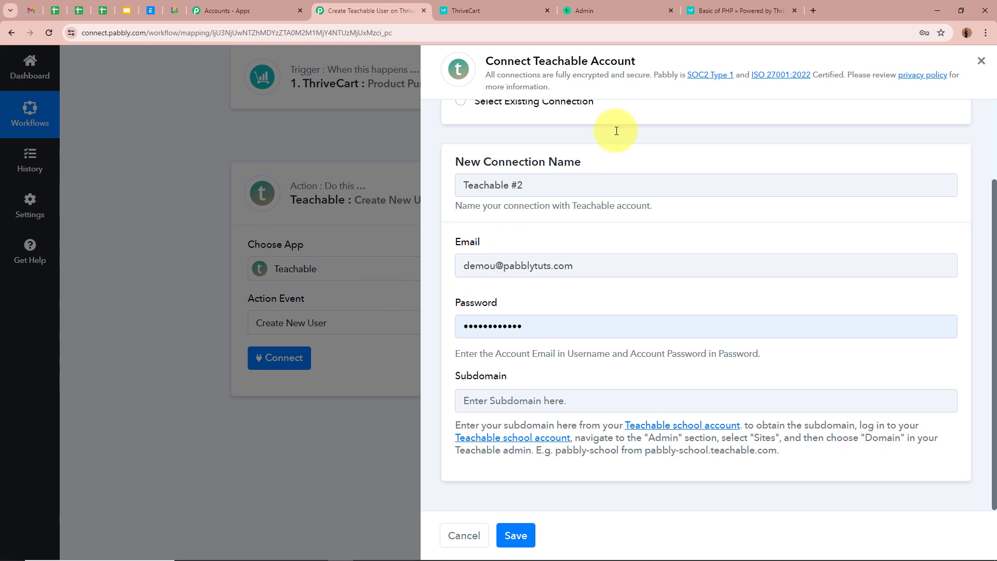
click(616, 9)
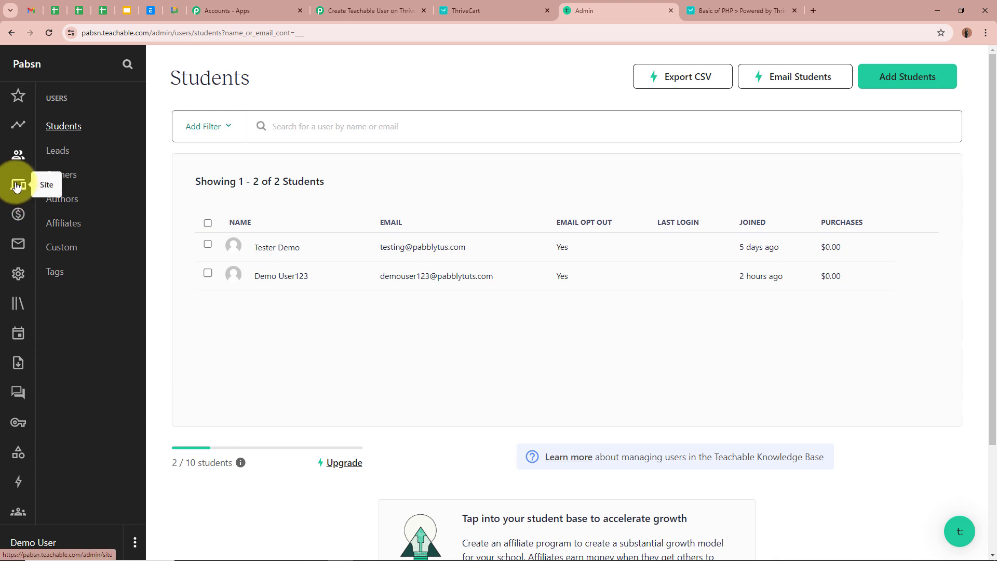
click(17, 186)
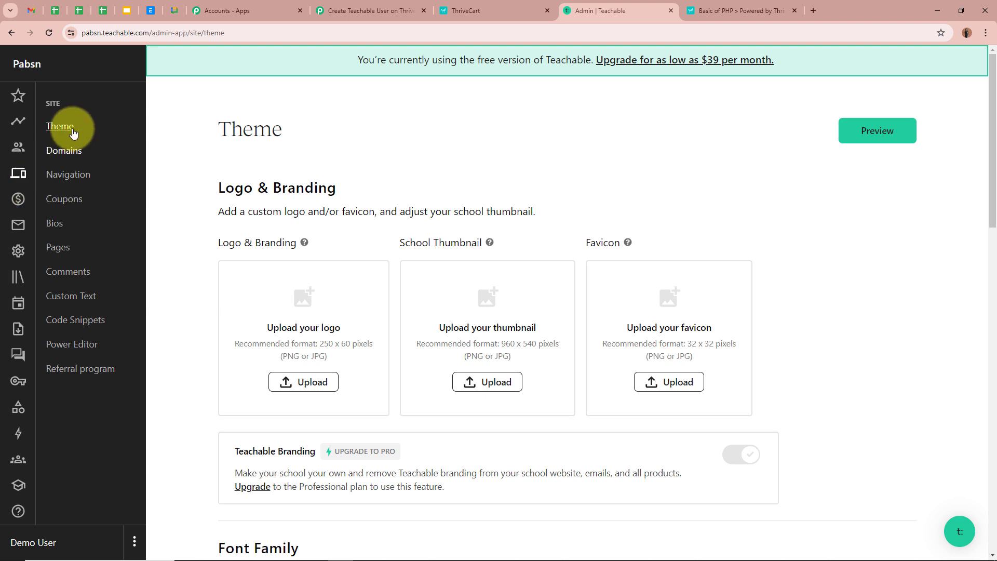
click(61, 156)
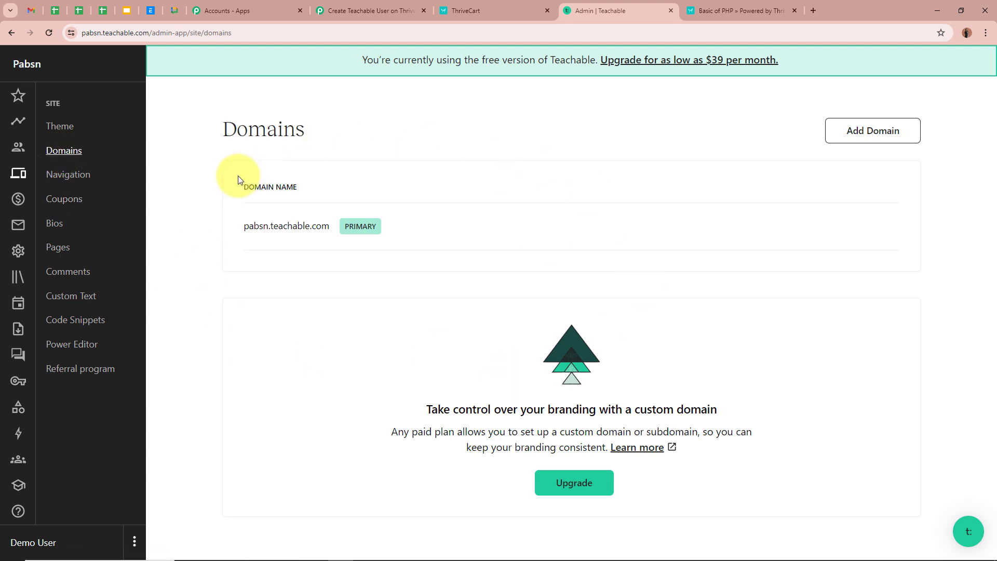
click(367, 10)
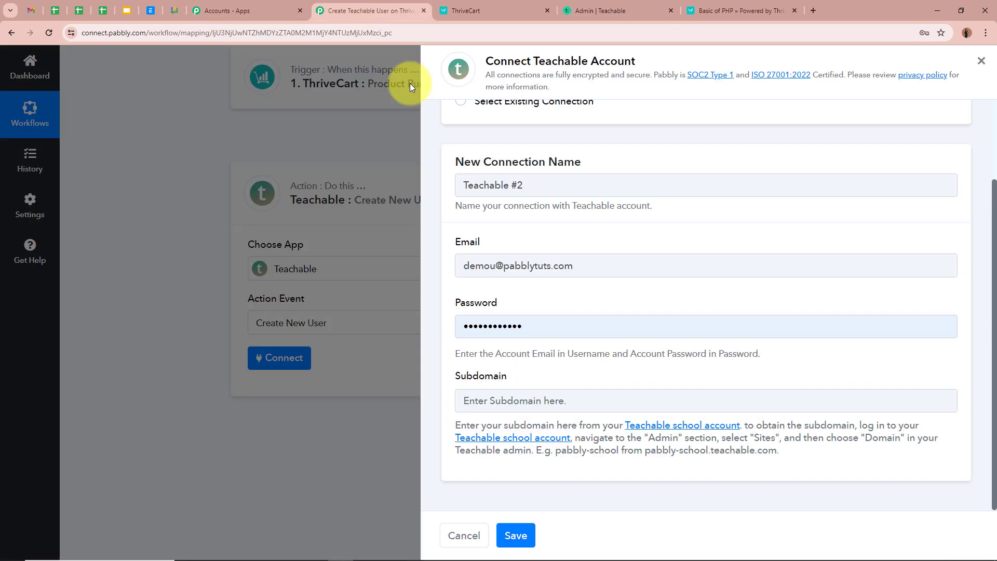
drag(645, 451, 779, 453)
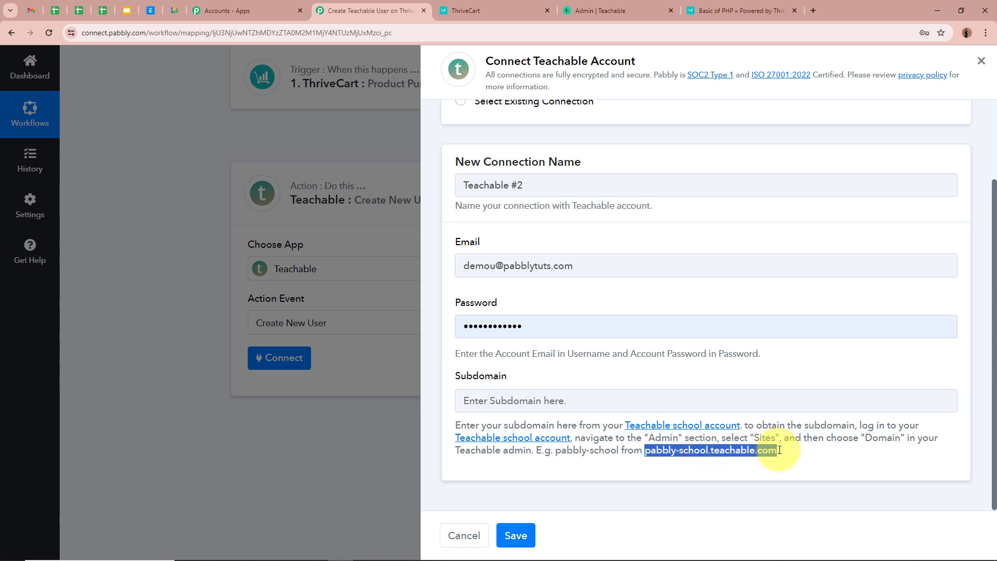
click(793, 460)
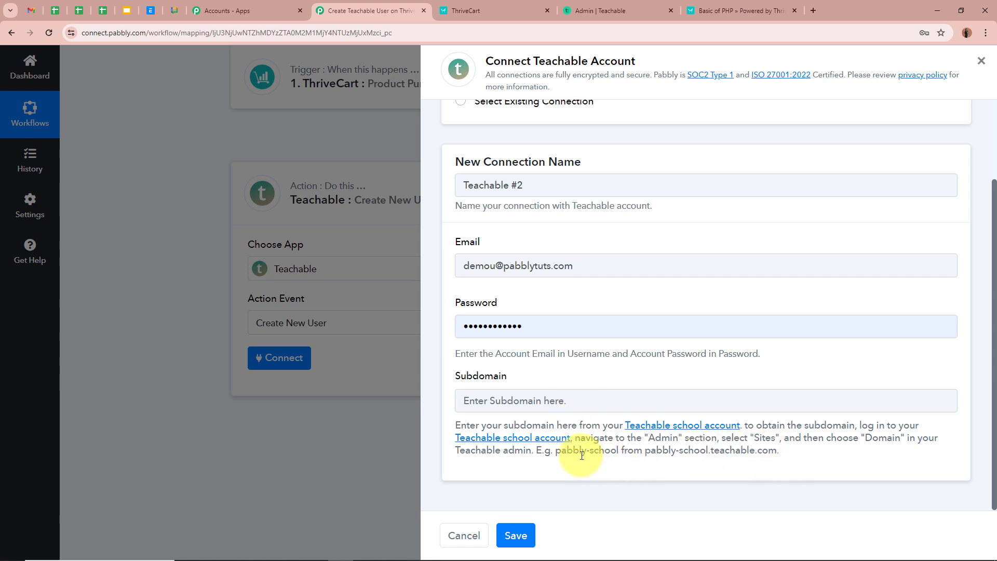
drag(555, 450, 621, 451)
click(642, 457)
click(592, 6)
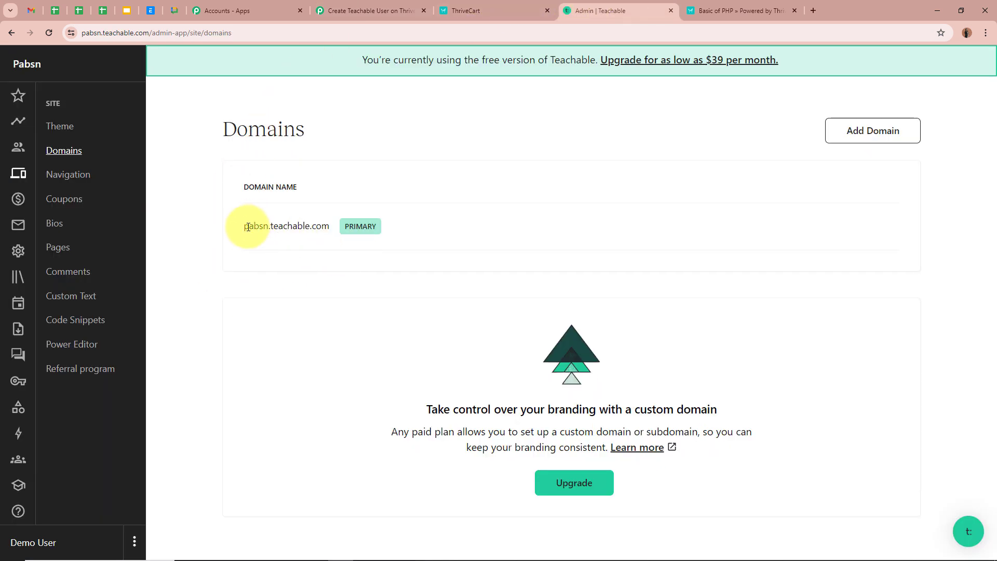
drag(246, 229, 274, 229)
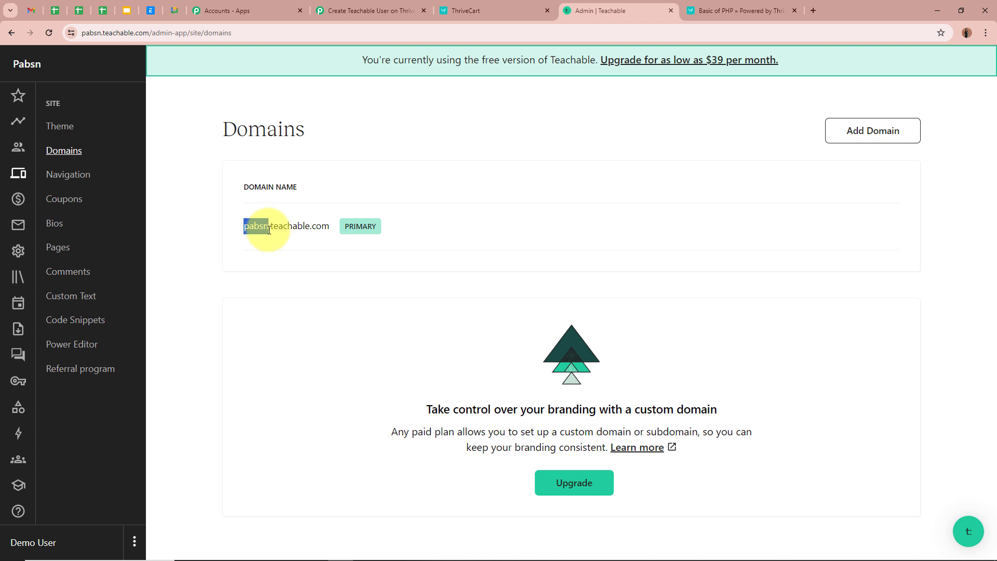
click(370, 10)
Save the Teachable connection to reveal the Email, Name, Password, Subject and Source fields.
click(528, 400)
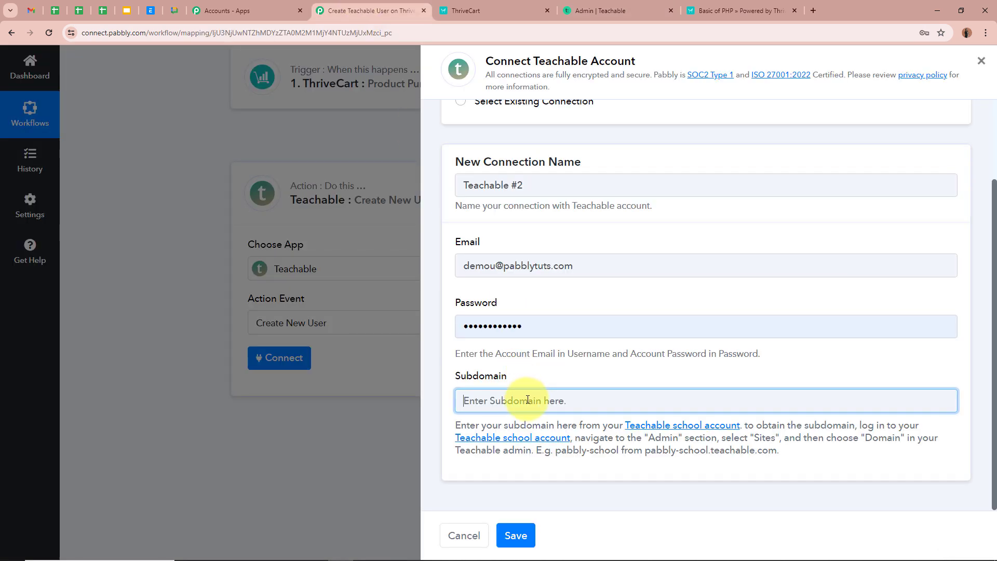
click(520, 535)
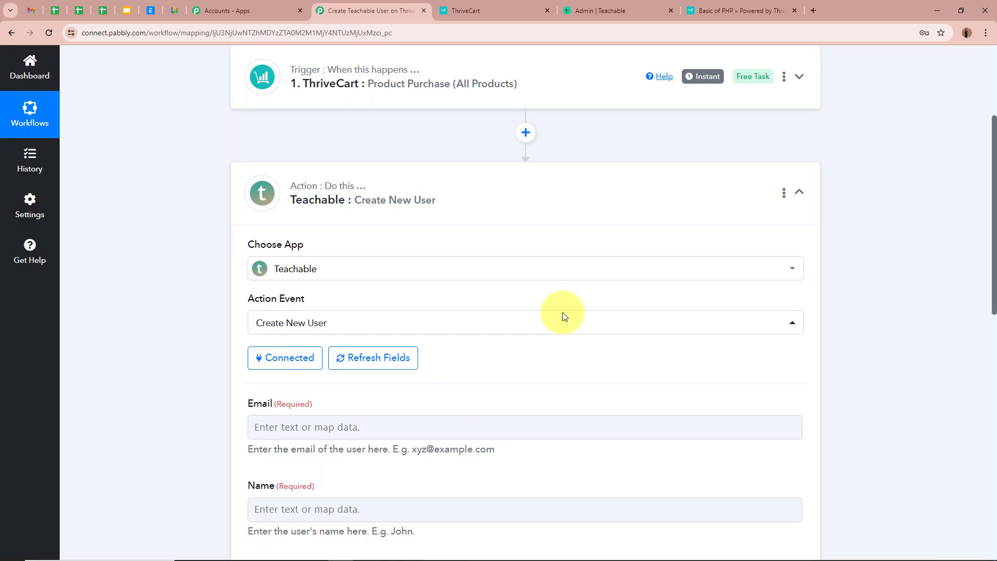
scroll(188, 294, down, 5)
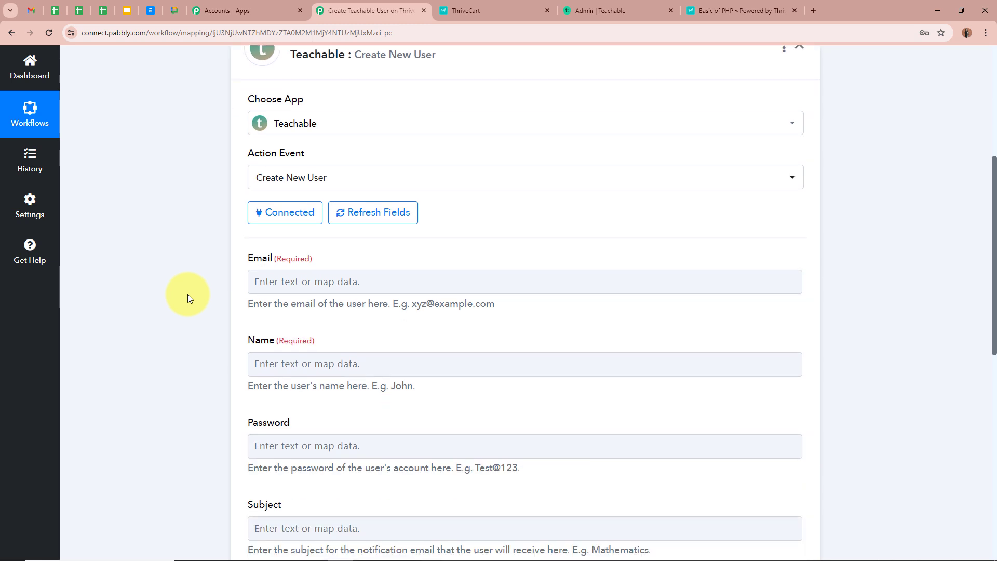
scroll(188, 299, down, 1)
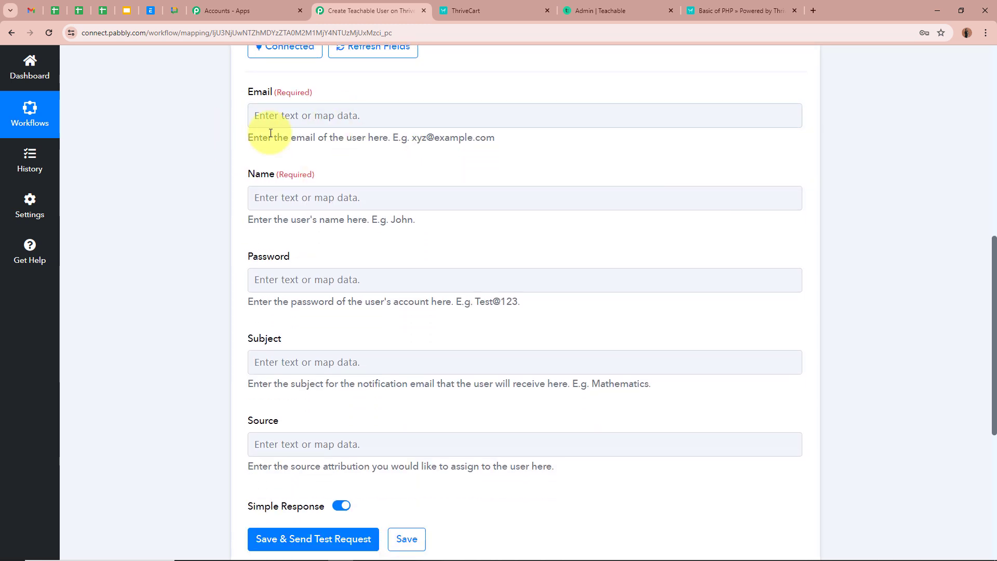
scroll(205, 187, up, 1)
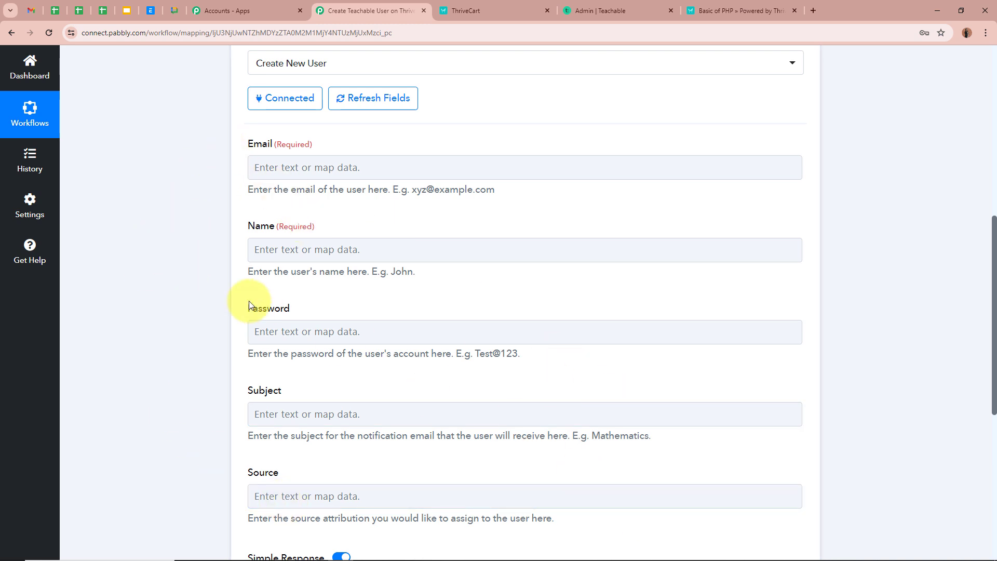
click(294, 164)
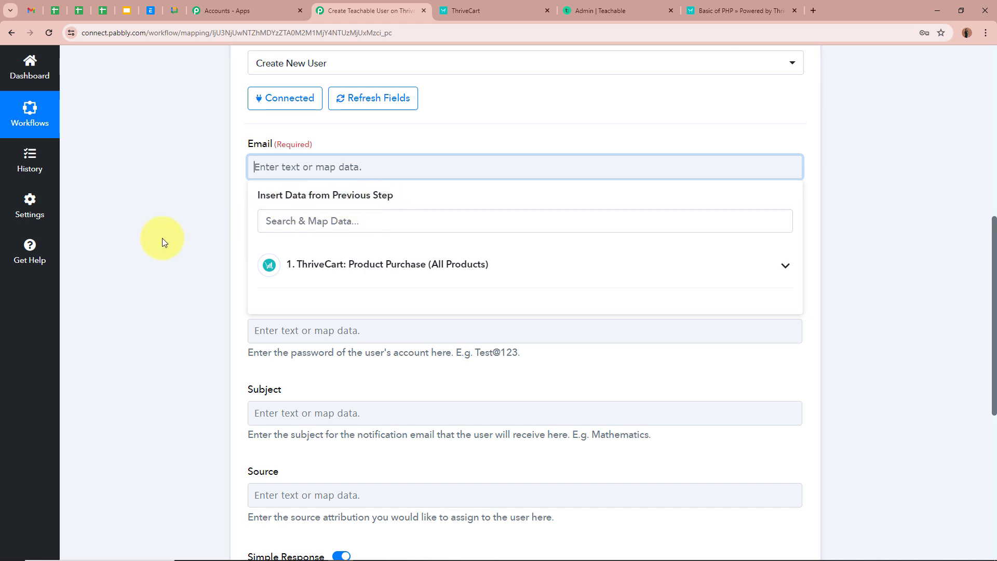
Fill the Email field with the ThriveCart trigger's Customer Email.
scroll(163, 238, up, 7)
scroll(162, 238, down, 4)
scroll(162, 238, down, 4)
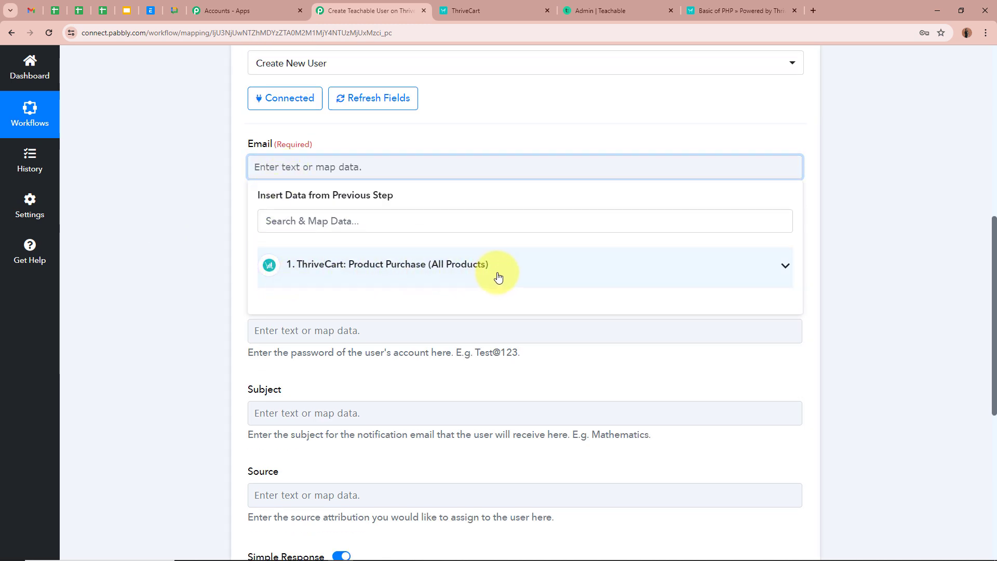
scroll(497, 276, up, 8)
scroll(223, 242, down, 5)
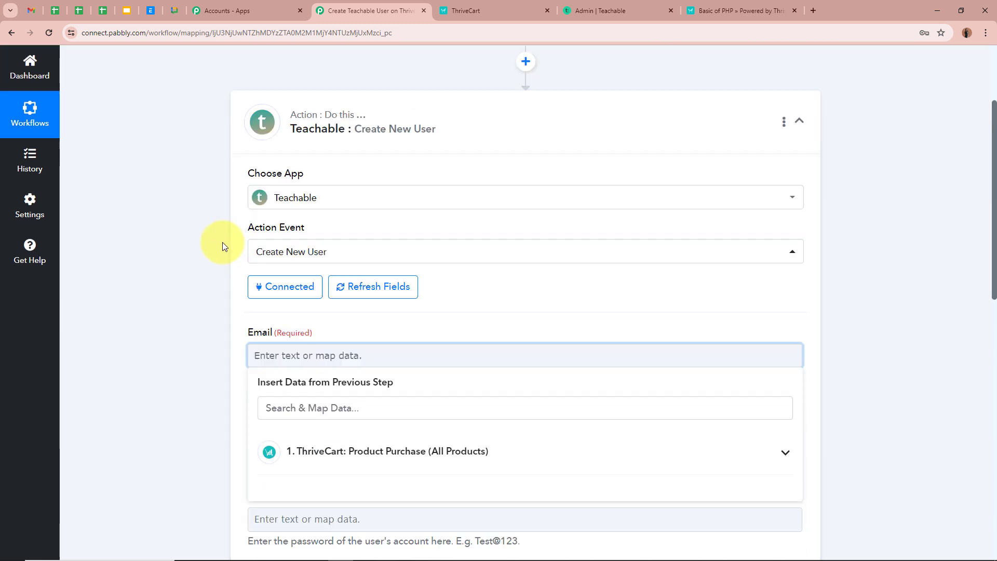
click(784, 367)
scroll(838, 364, down, 1)
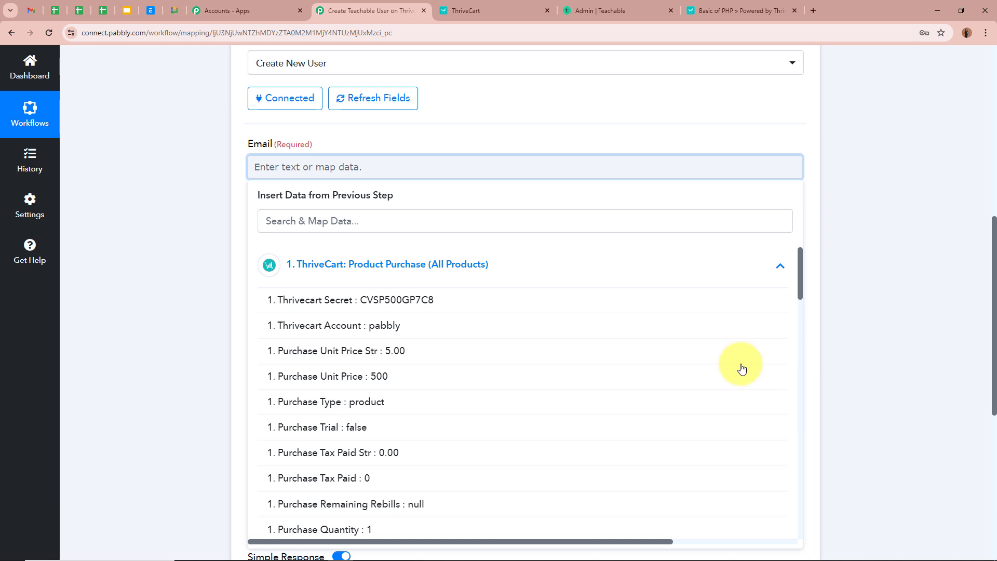
click(310, 219)
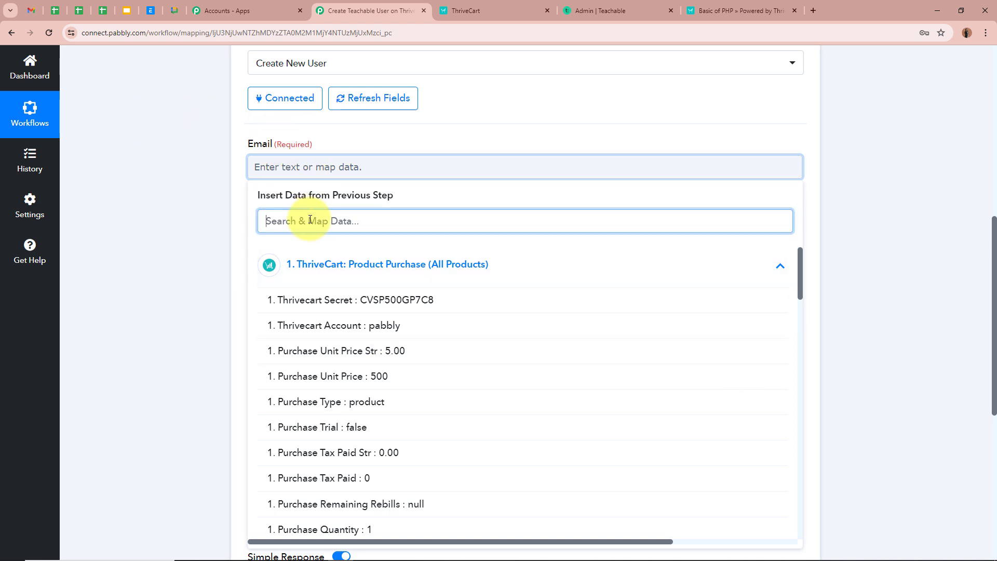
text(Email)
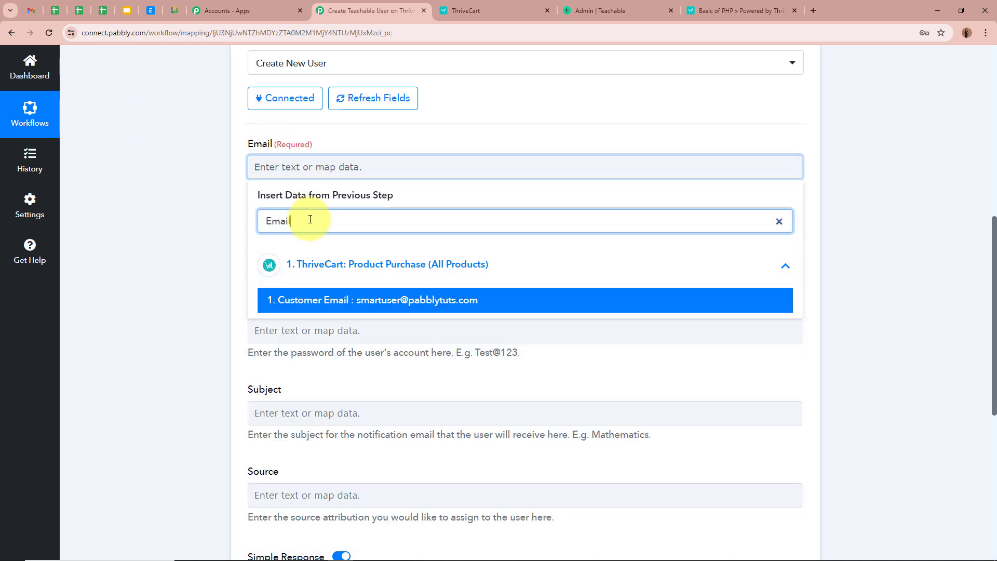
click(338, 299)
click(192, 204)
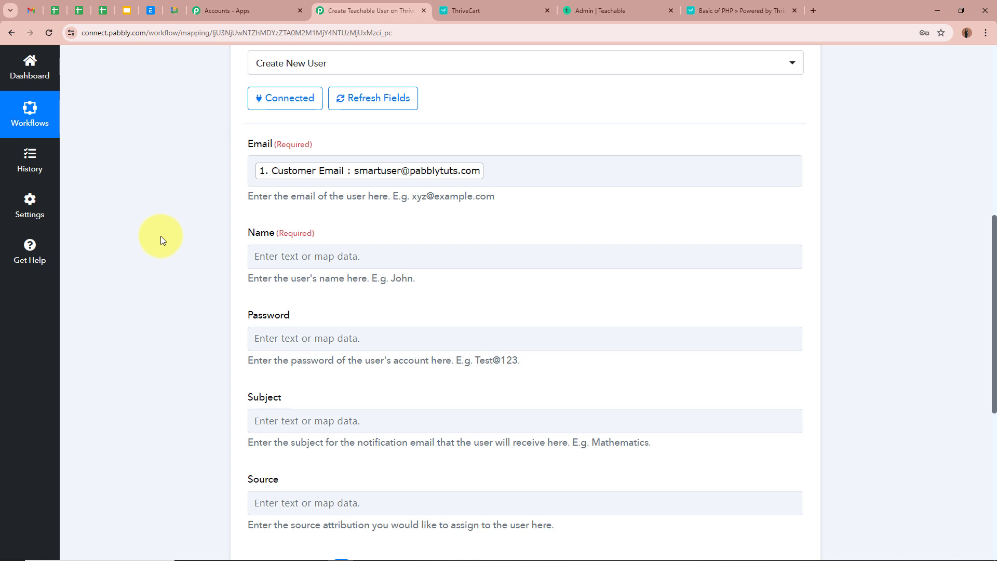
scroll(179, 226, down, 1)
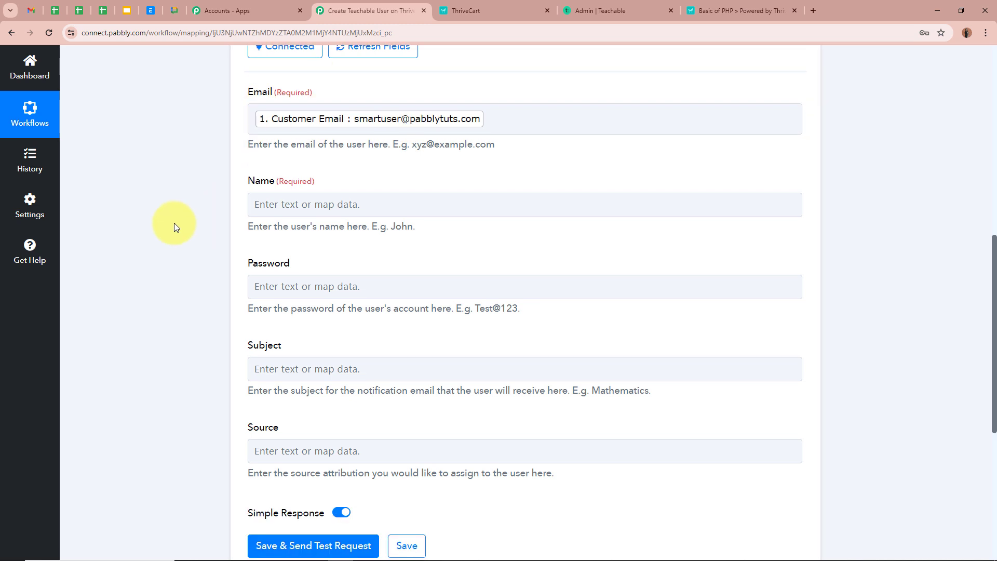
Map the Name field to the ThriveCart Customer Name.
click(323, 204)
click(337, 263)
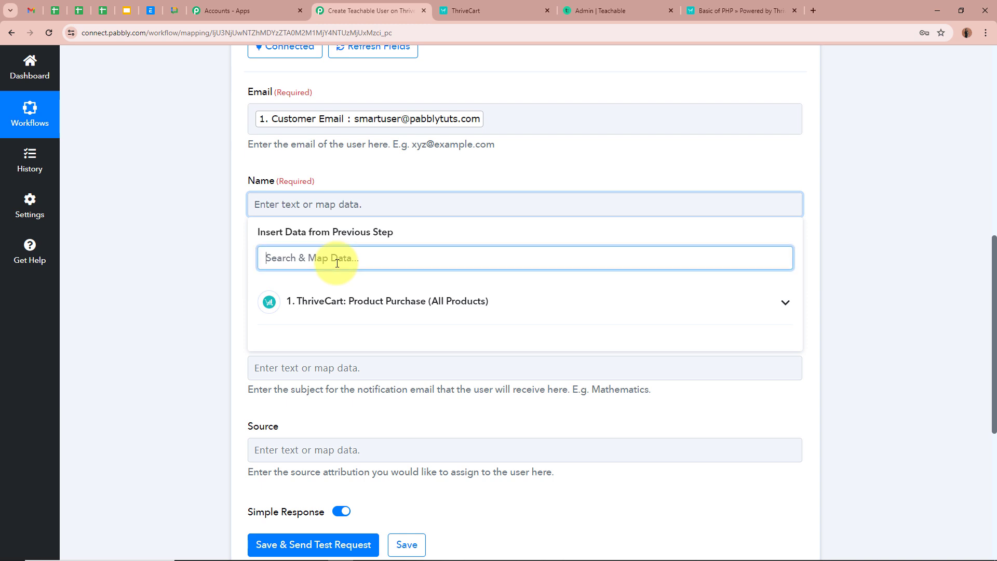
text(name)
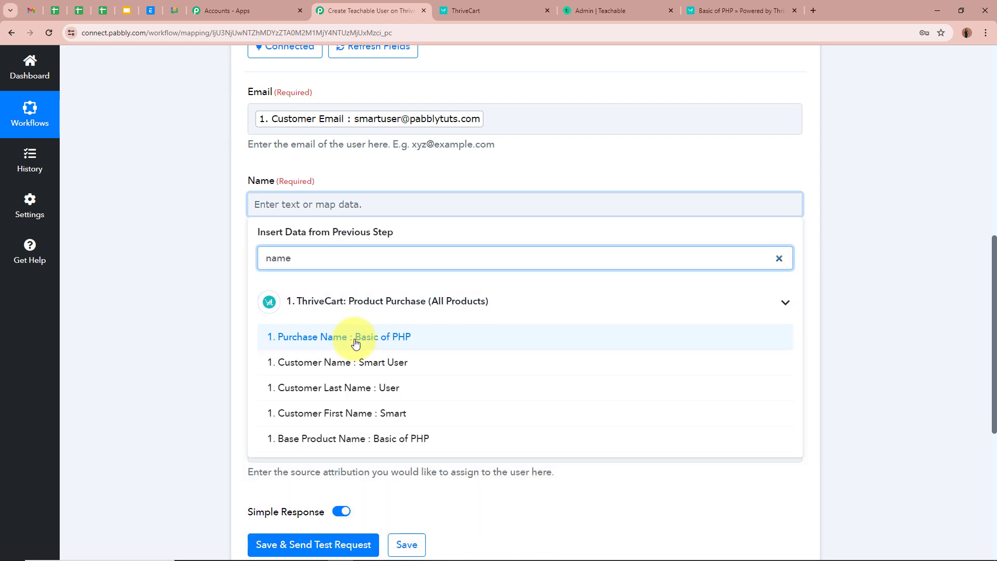
click(343, 362)
click(210, 254)
scroll(210, 251, down, 2)
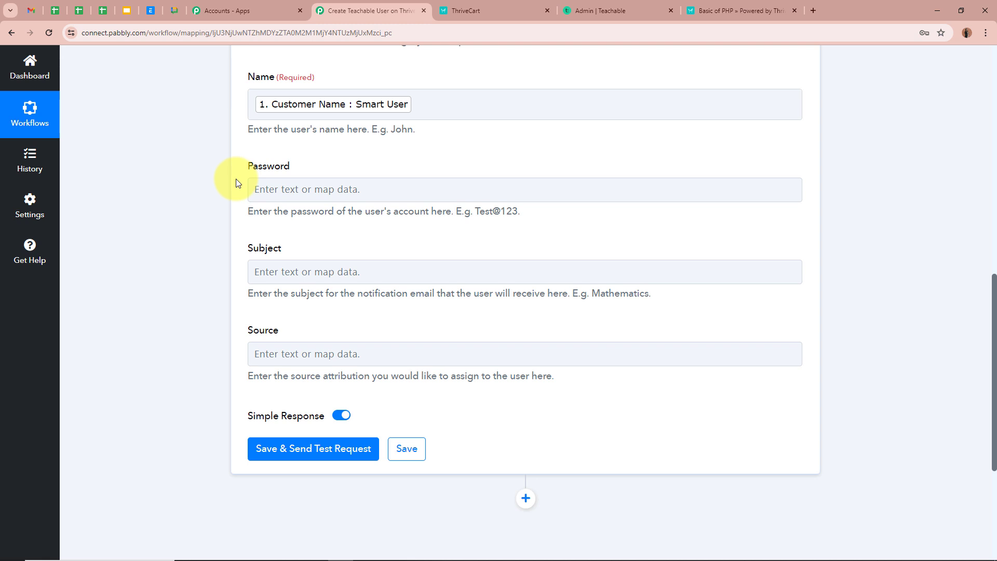
scroll(236, 180, up, 1)
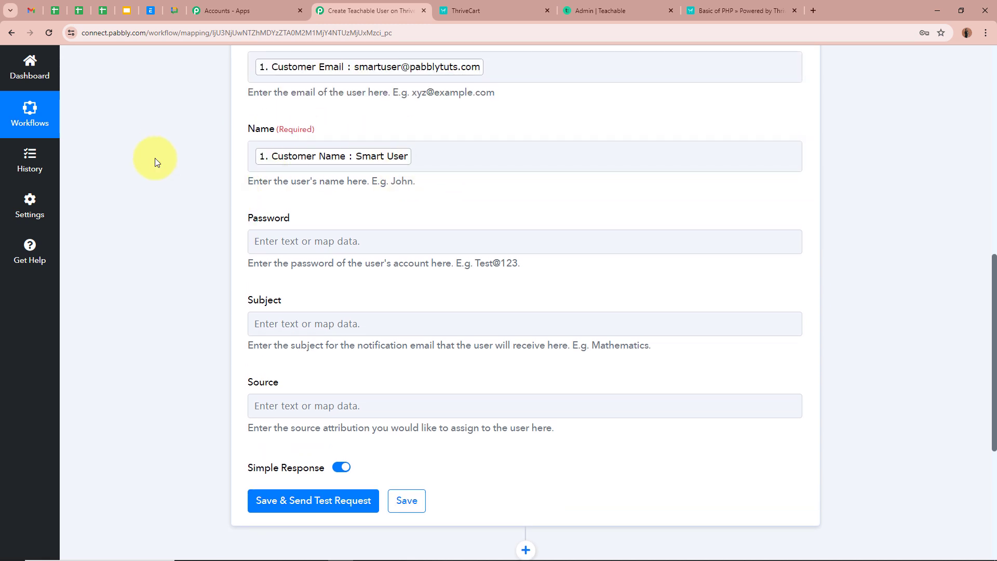
scroll(195, 215, down, 1)
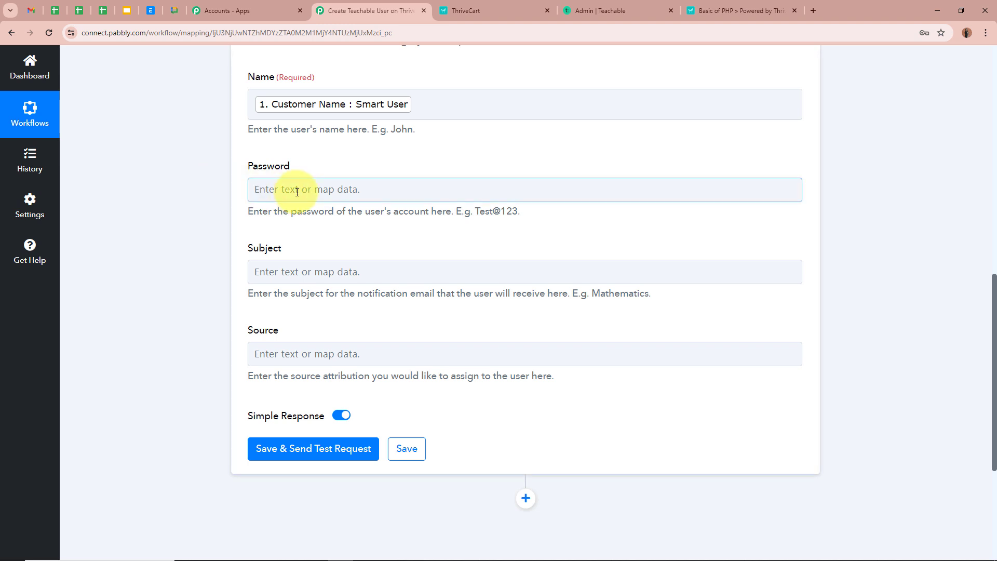
click(323, 190)
click(365, 242)
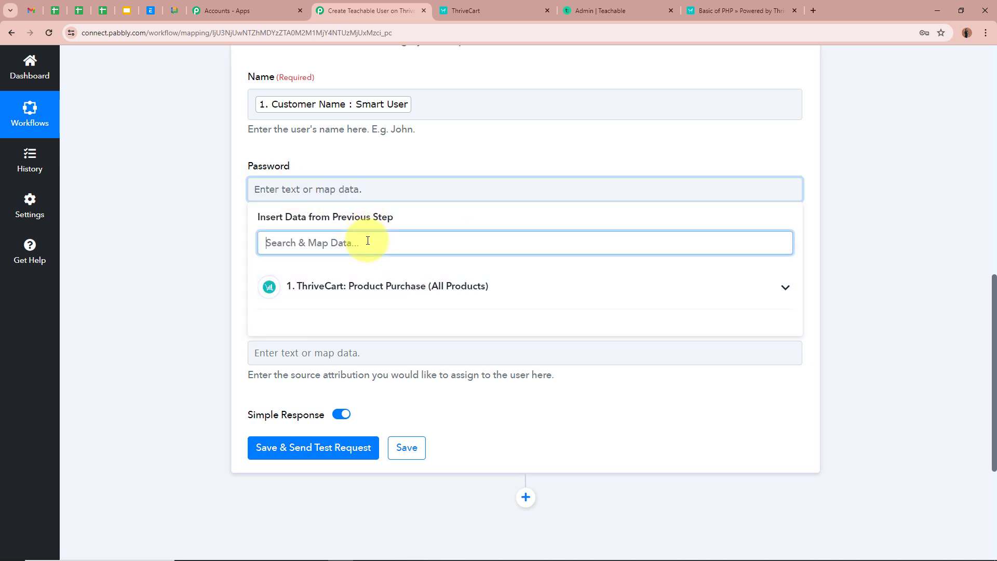
text(name)
click(374, 348)
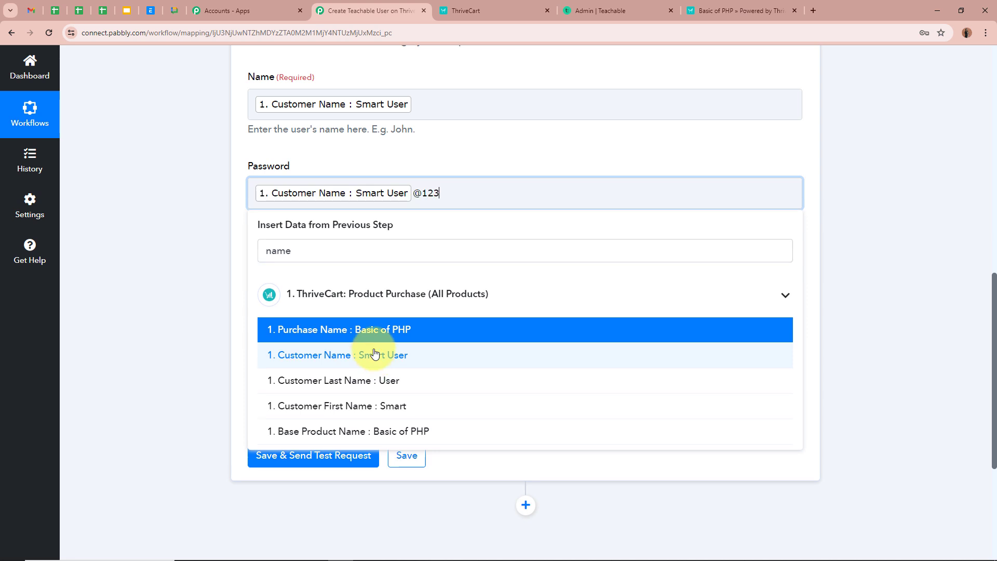
click(174, 304)
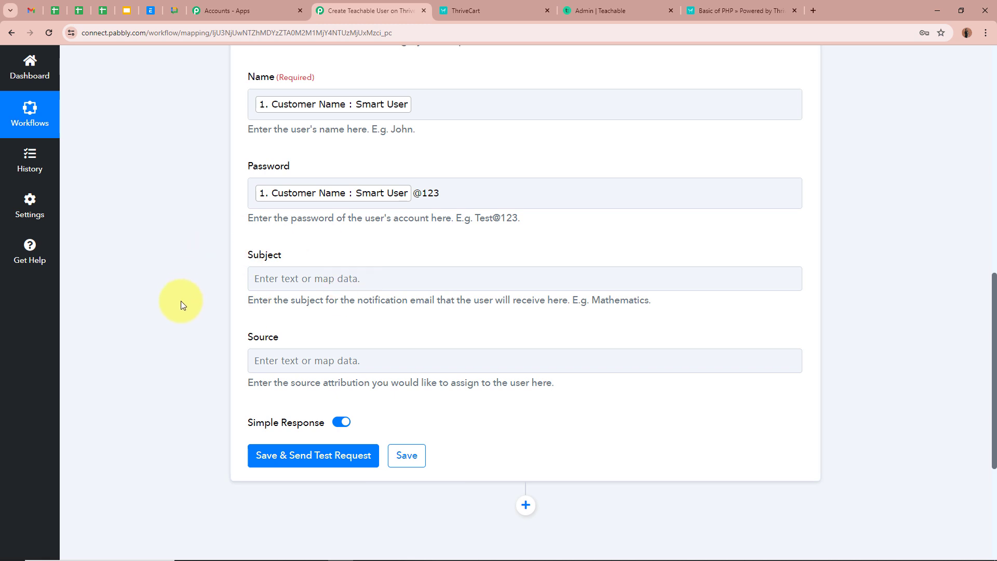
scroll(180, 305, up, 3)
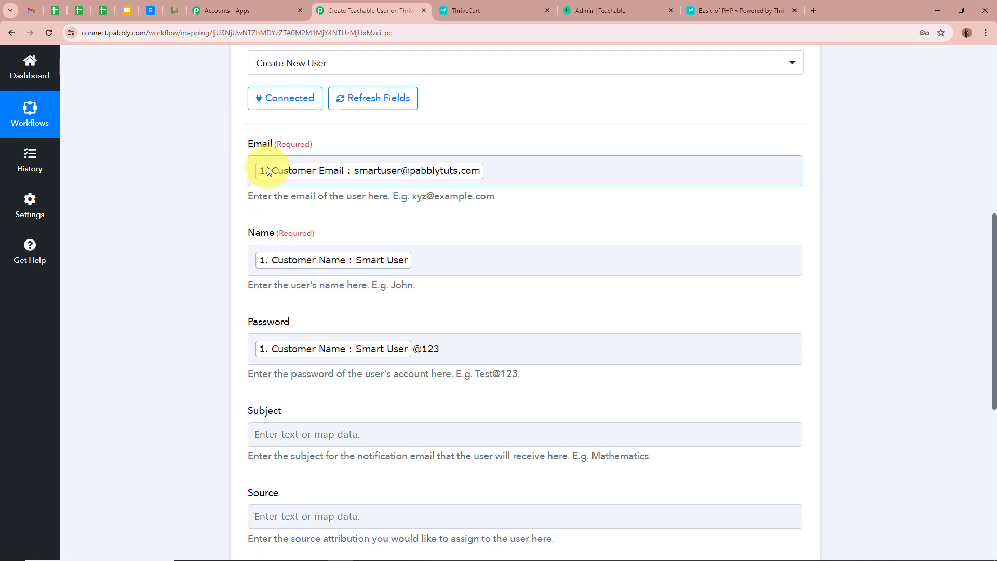
scroll(132, 331, down, 2)
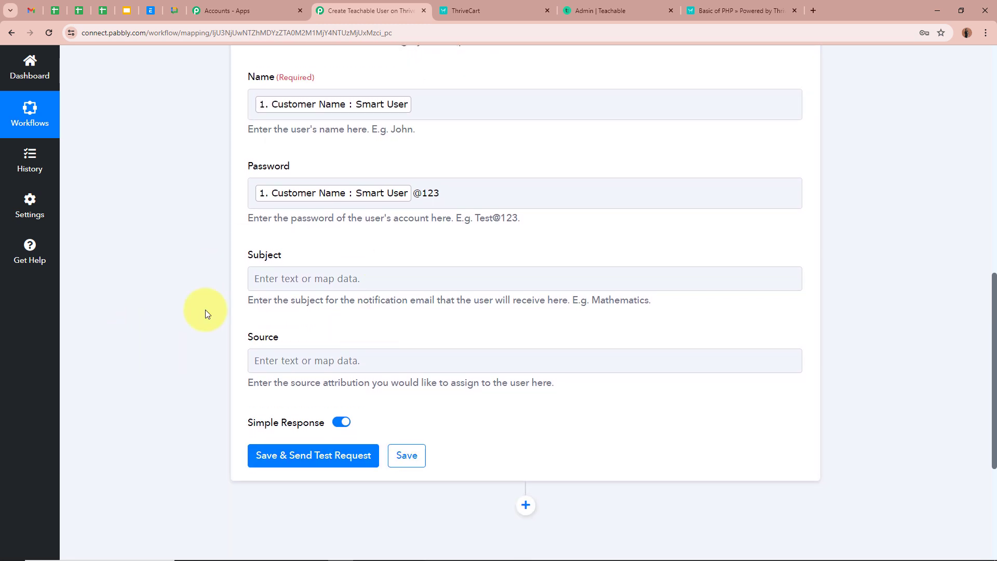
Set the Subject to 'Welcome' followed by the mapped Customer Name and '!'.
click(309, 280)
text(Welcome)
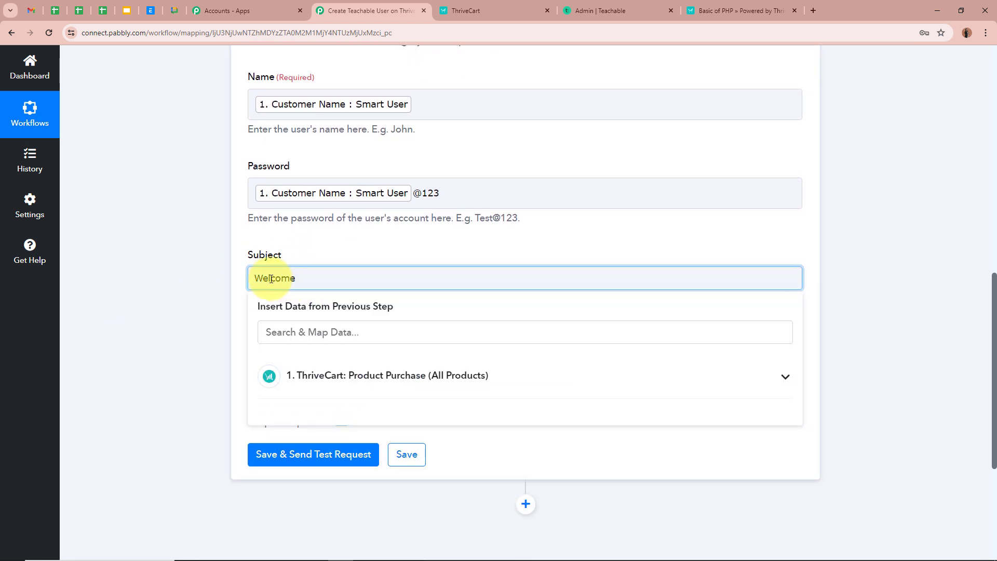
click(407, 336)
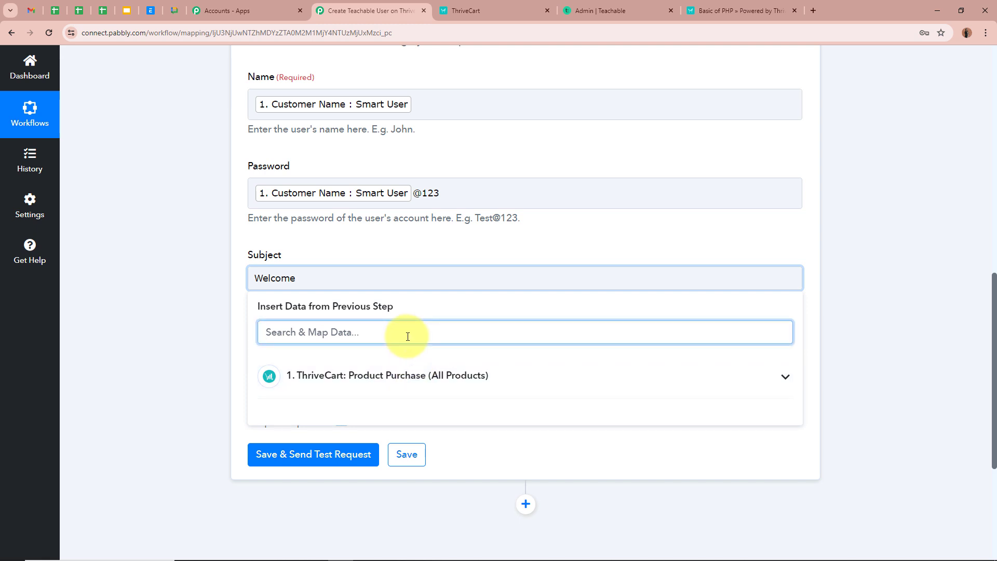
text(name)
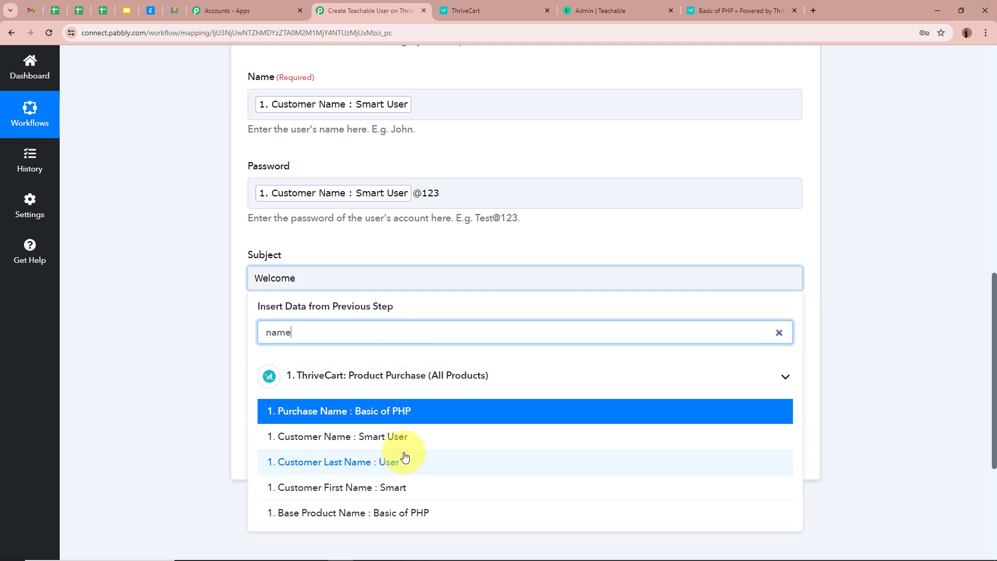
click(398, 437)
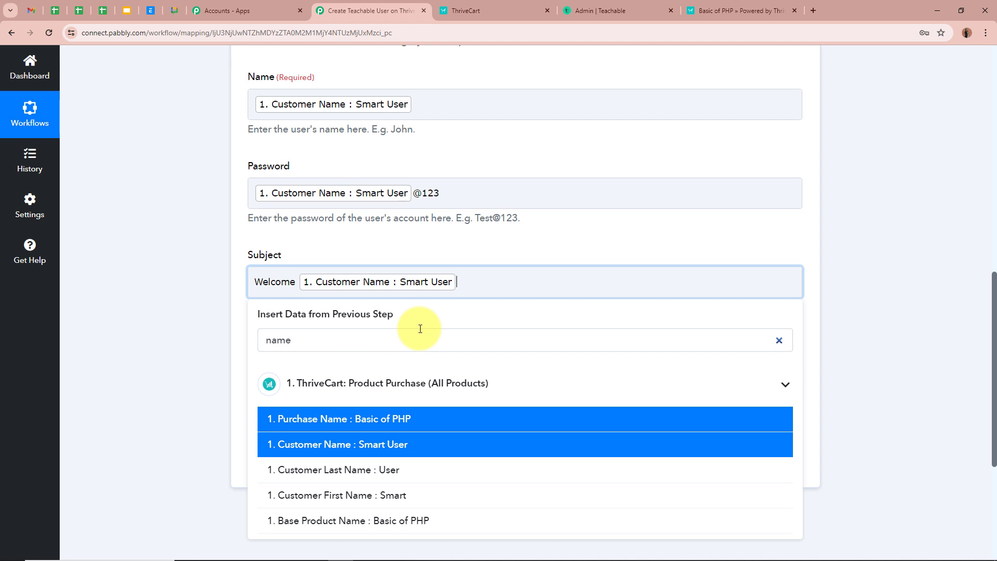
text(!)
click(192, 326)
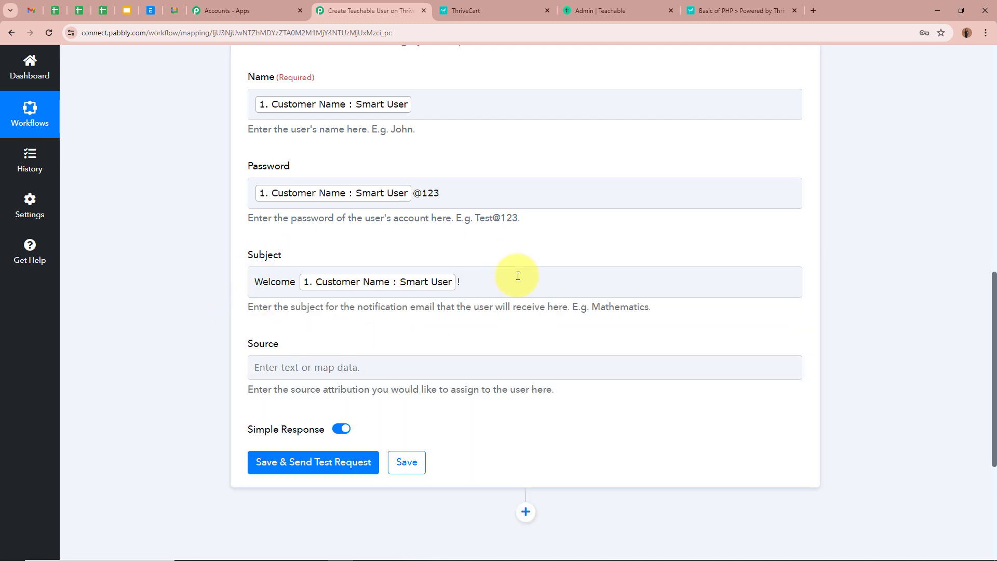
click(633, 285)
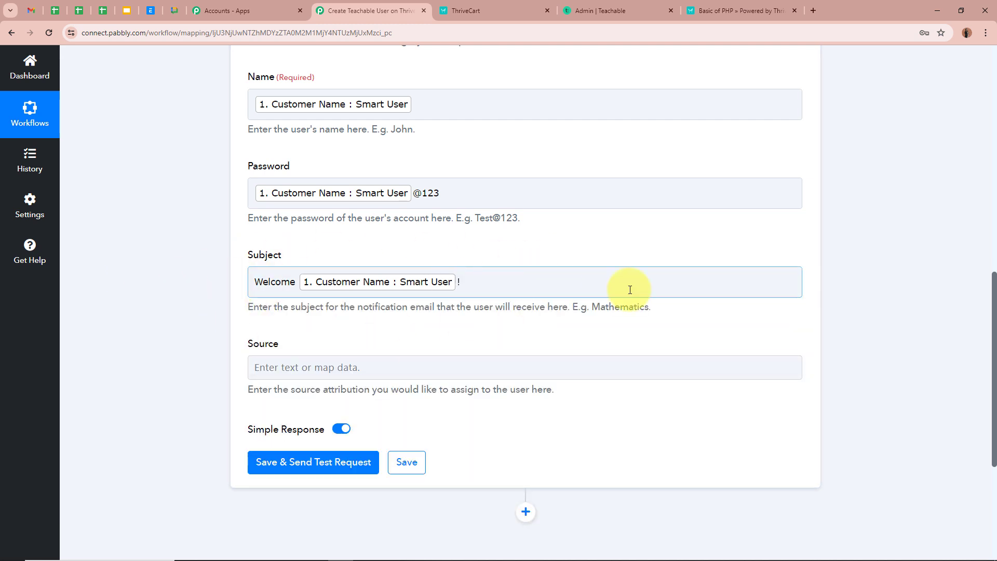
click(164, 284)
scroll(164, 284, down, 3)
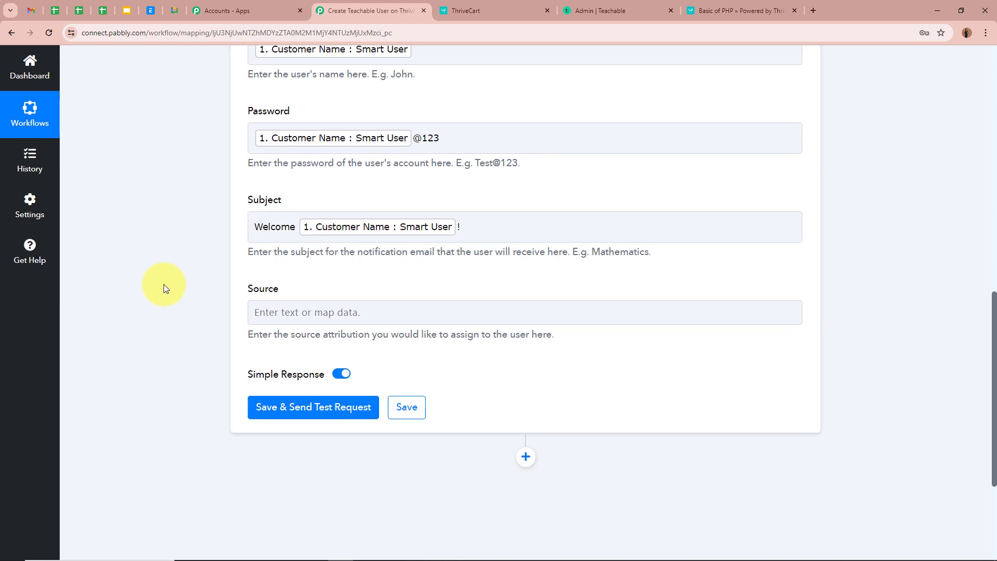
Fill the Source field with 'ThriveCart' and scroll down to Save & Send Test Request.
click(401, 213)
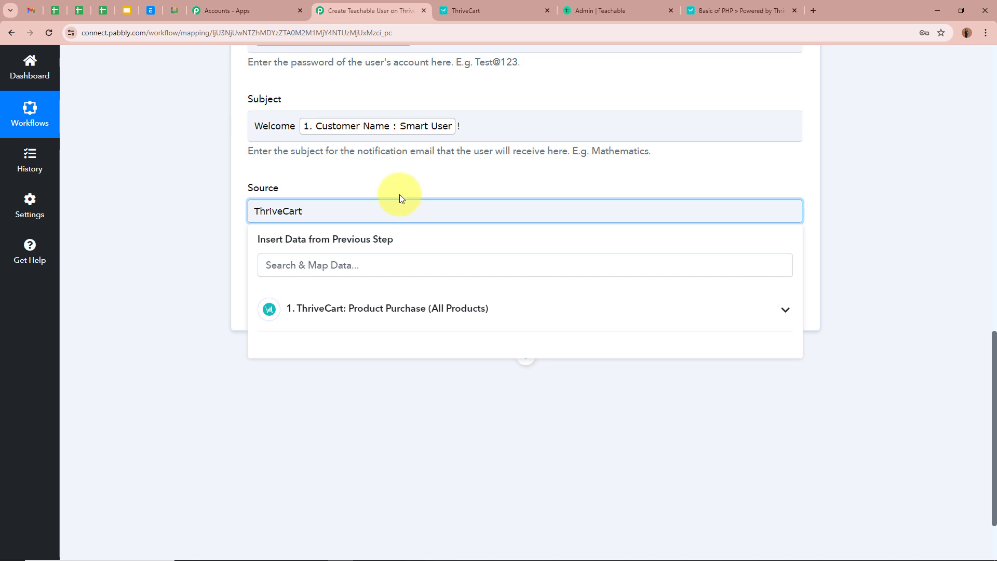
click(244, 213)
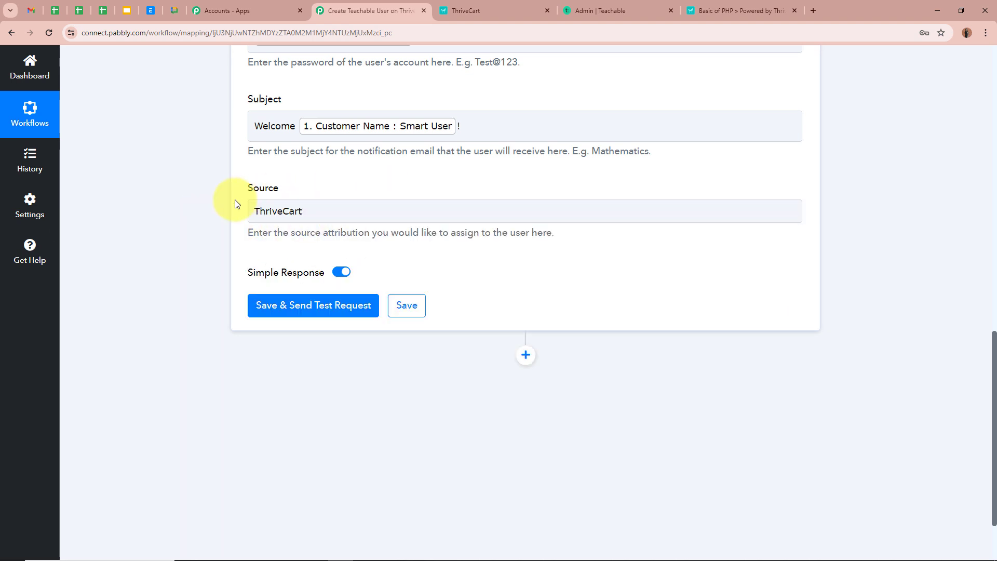
scroll(214, 210, up, 3)
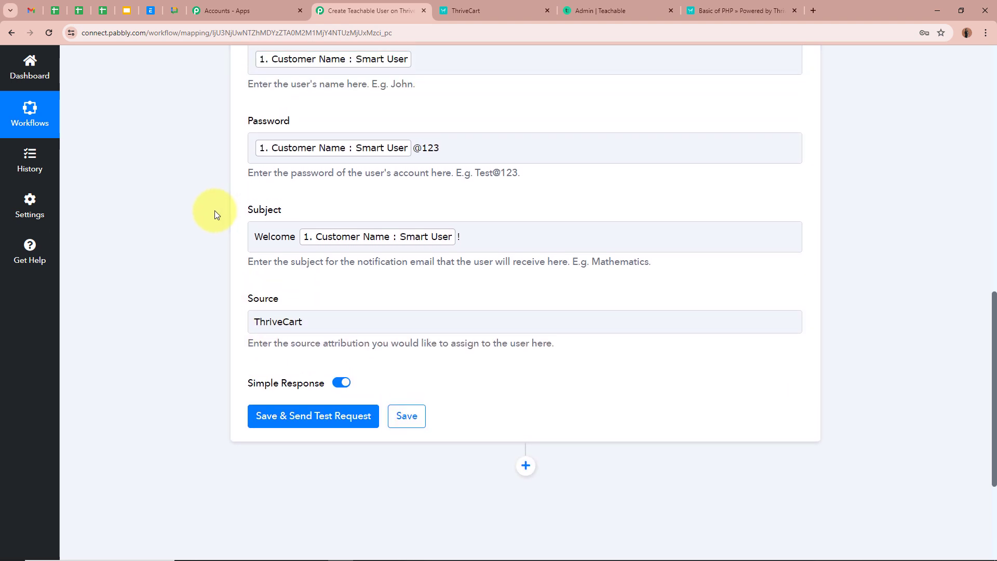
scroll(215, 210, up, 3)
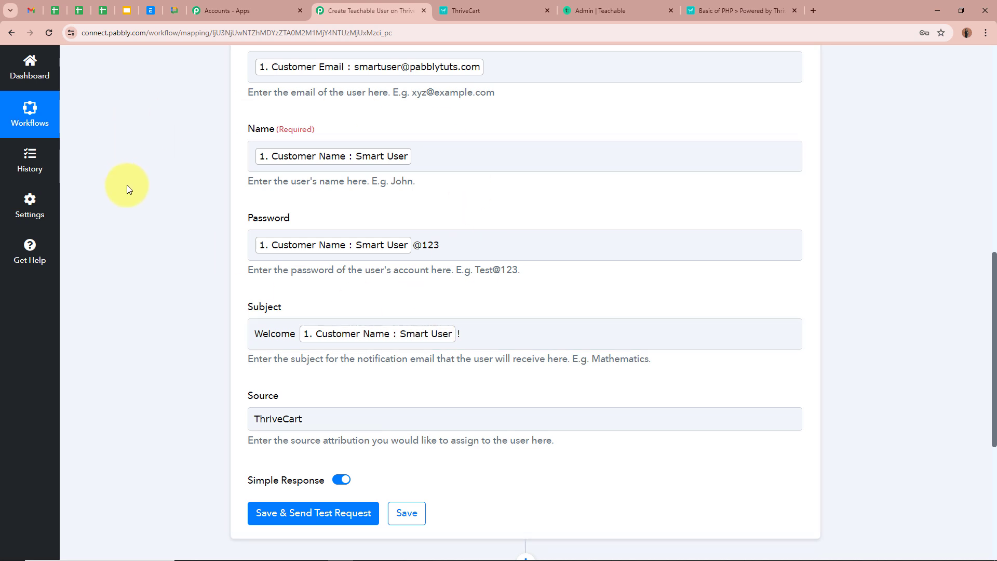
scroll(127, 185, down, 4)
scroll(525, 334, up, 1)
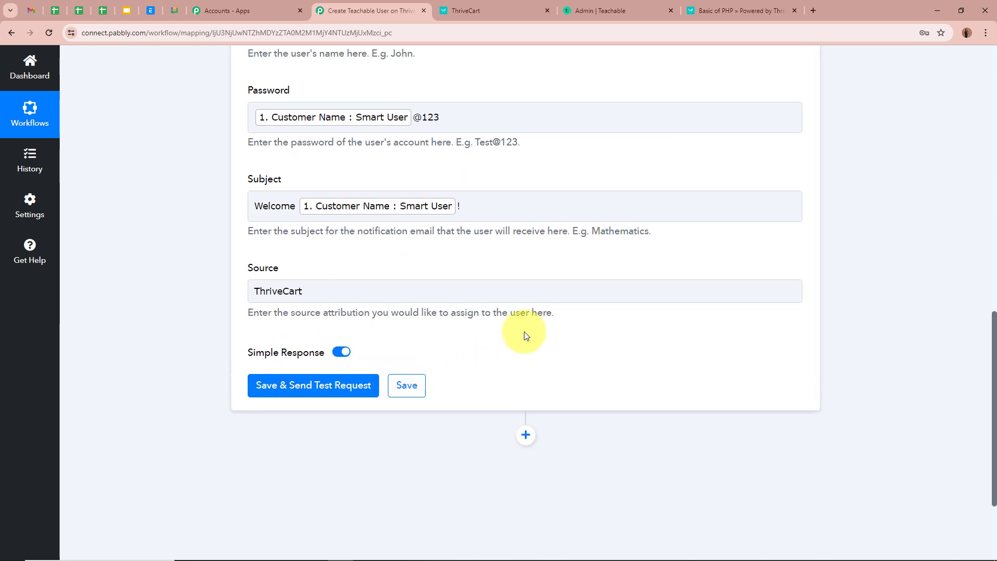
scroll(525, 336, up, 6)
scroll(643, 387, down, 1)
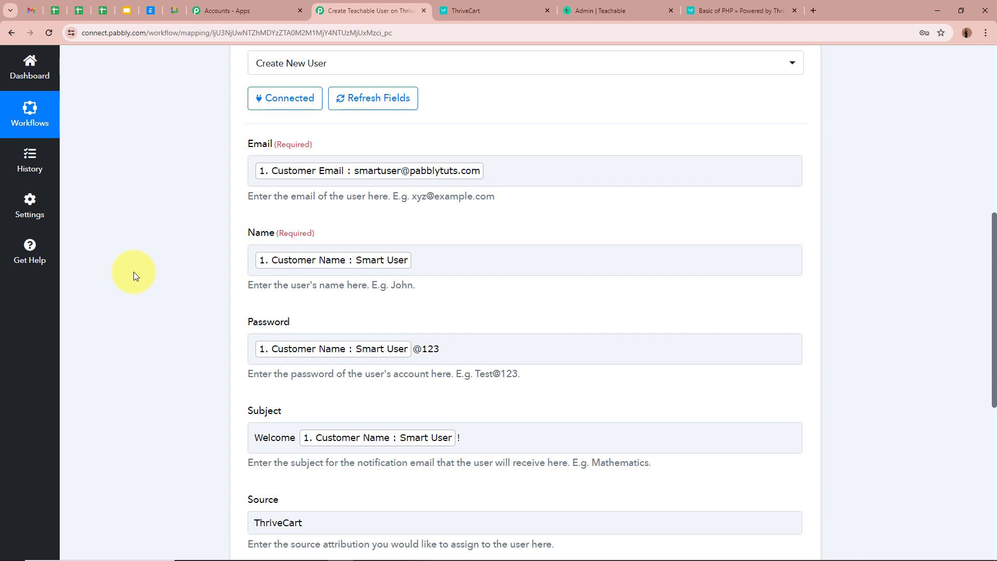
scroll(133, 272, down, 1)
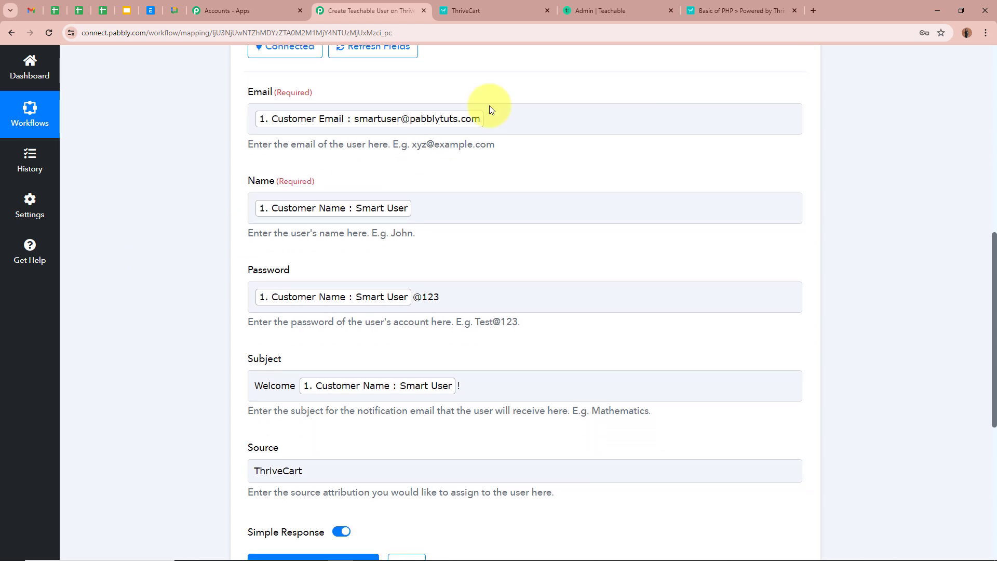
scroll(191, 267, down, 5)
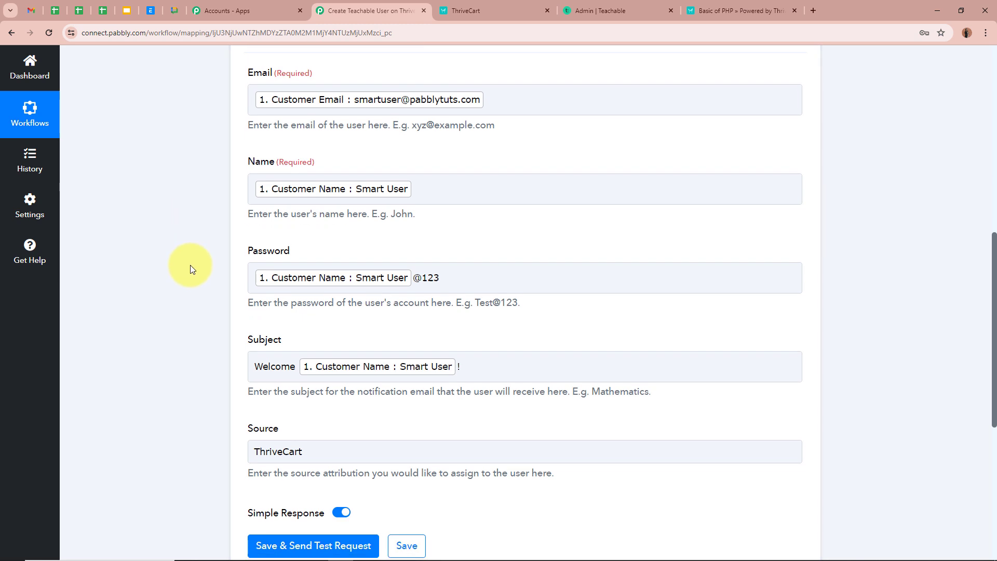
scroll(190, 265, down, 1)
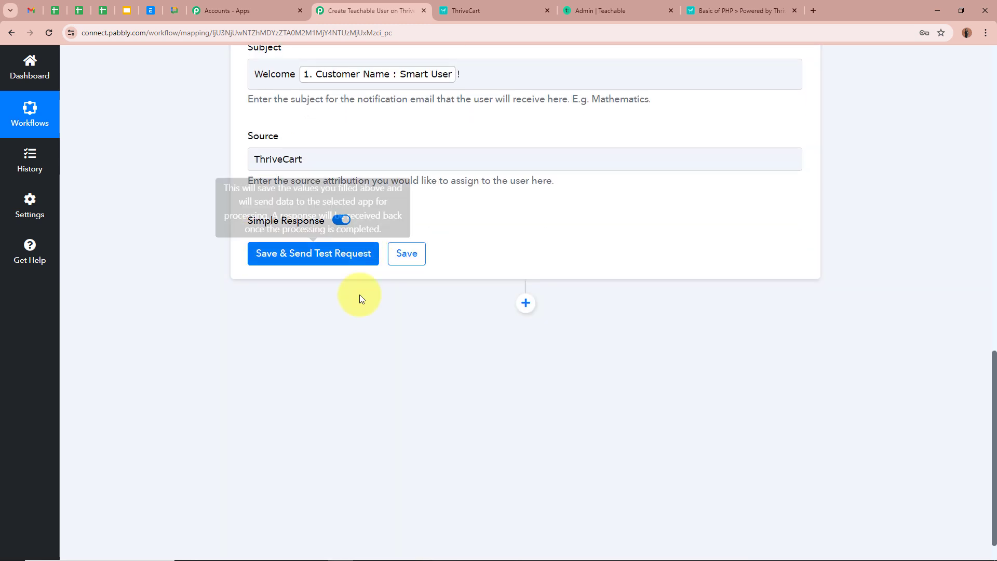
Send the test request and check the response's student Role and Sanitized Name.
click(262, 253)
scroll(170, 278, down, 2)
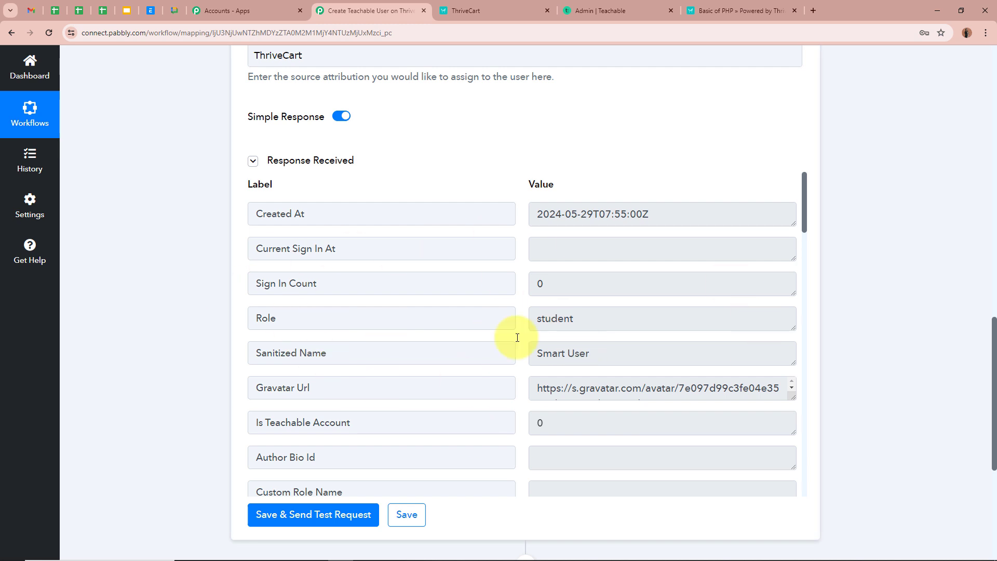
drag(313, 319, 173, 323)
drag(655, 326, 448, 324)
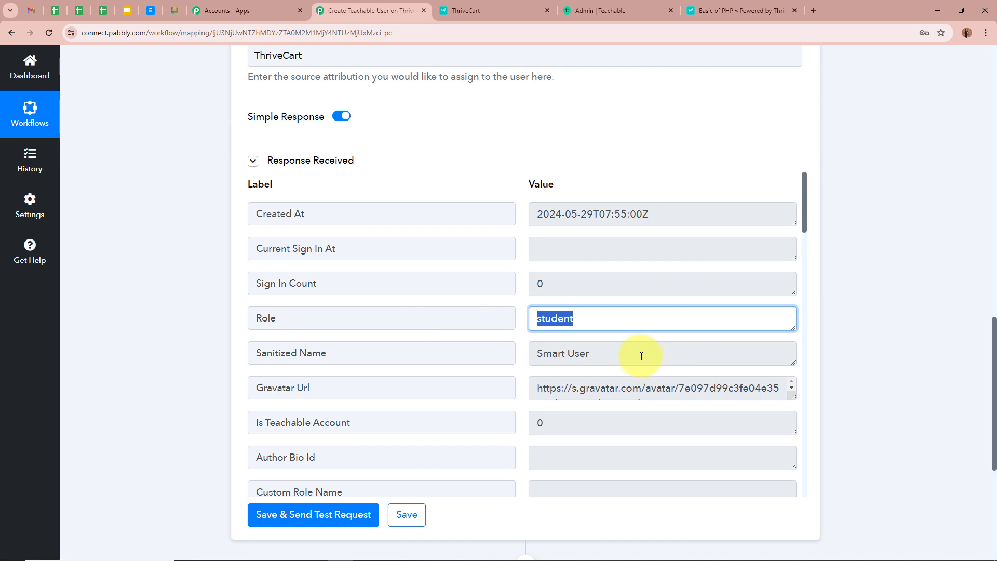
drag(641, 352, 423, 356)
click(686, 375)
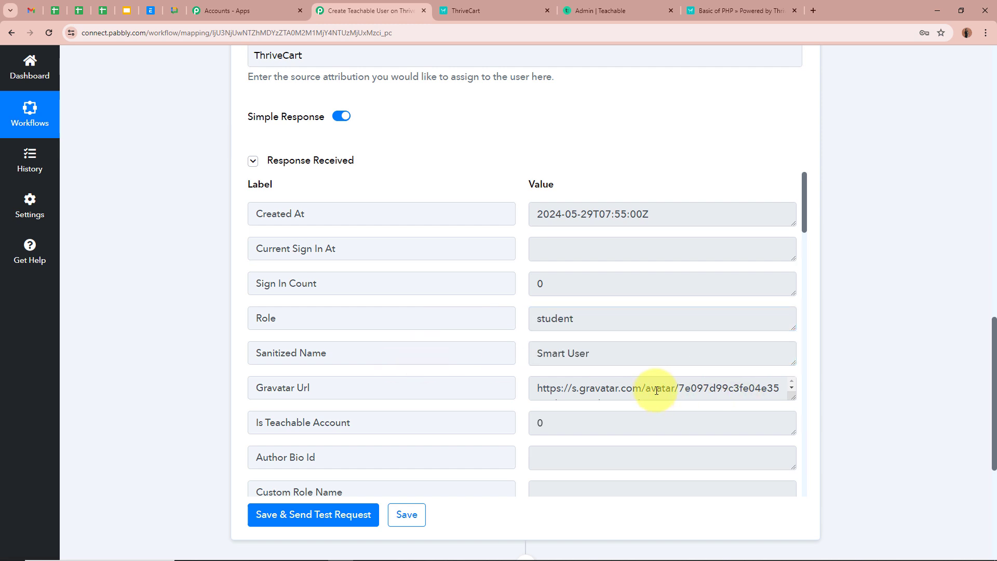
Switch to the Teachable admin to find the newly created student.
scroll(657, 390, down, 4)
scroll(753, 412, up, 3)
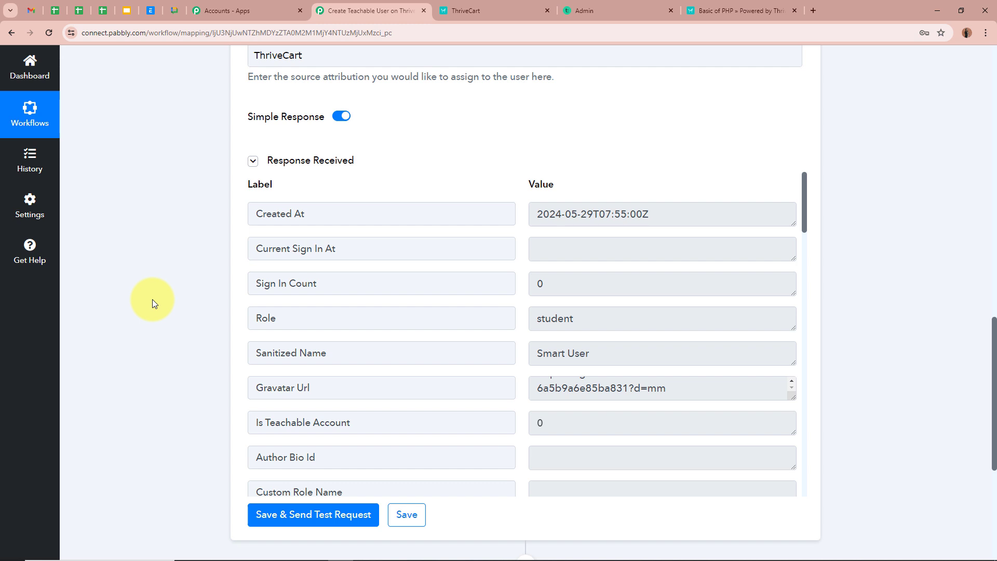
click(584, 10)
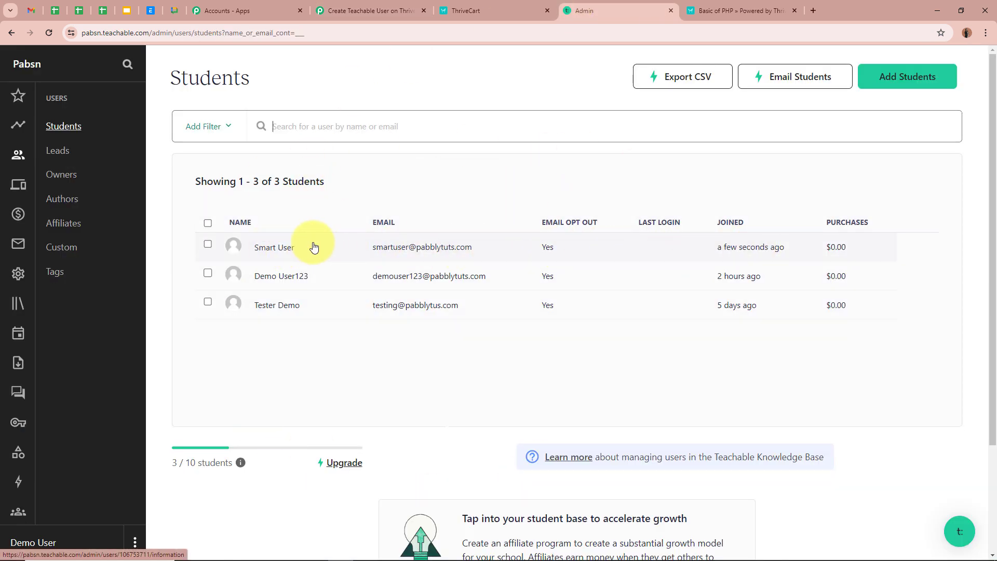
Open the newest student's profile and check its Student role and thrivecart signup source.
click(273, 252)
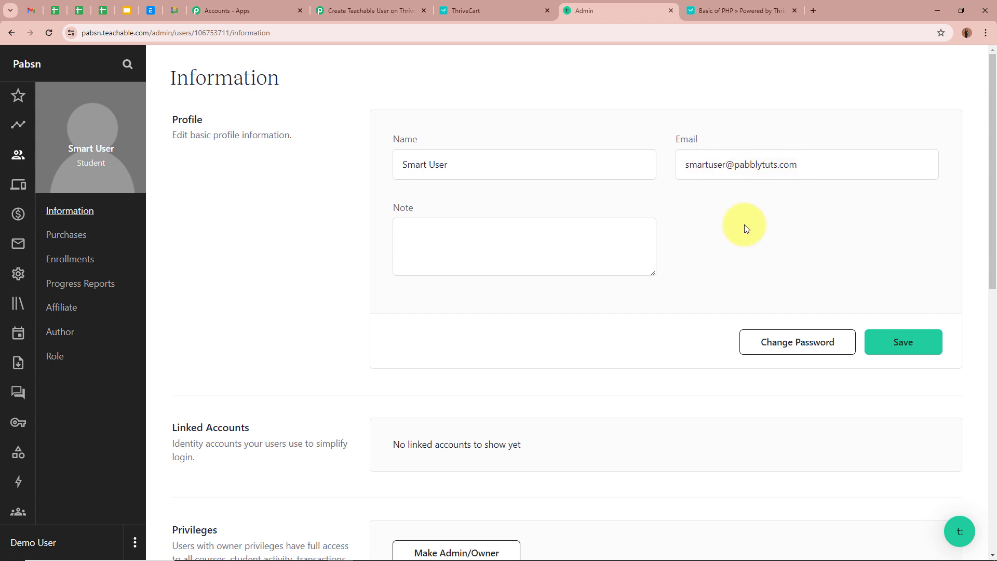
scroll(634, 332, down, 10)
scroll(634, 334, down, 1)
scroll(634, 332, up, 2)
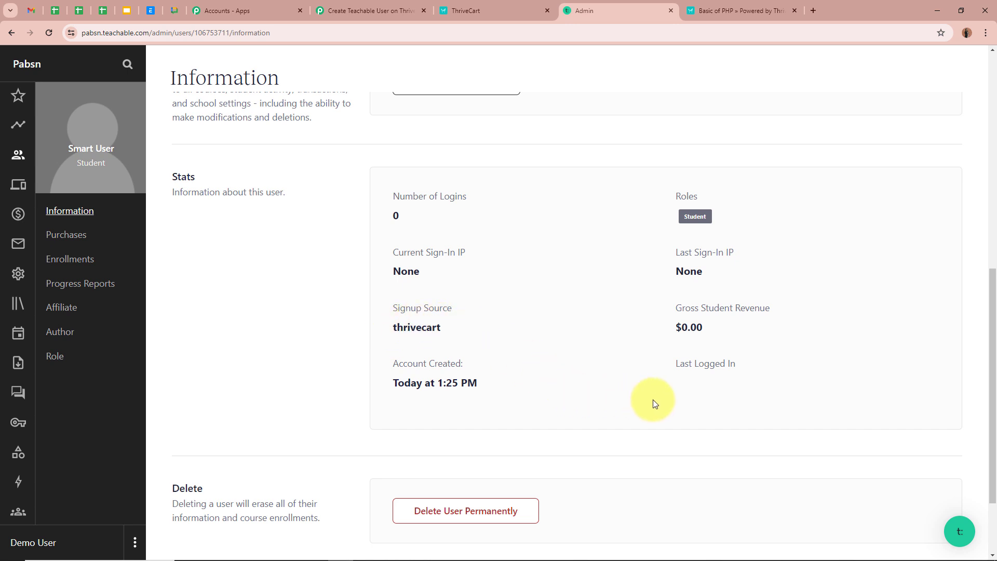
scroll(769, 400, up, 9)
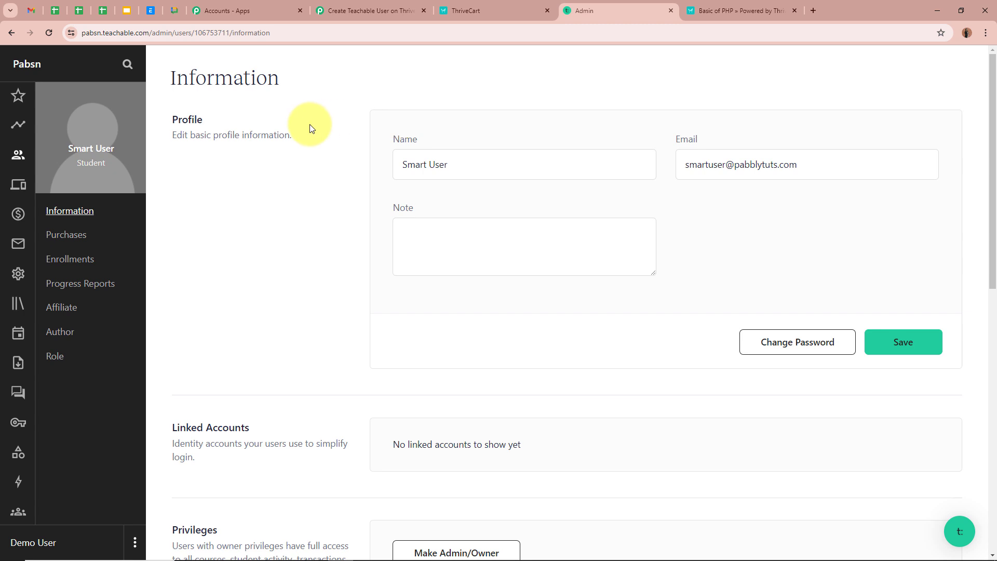
Copy the Advanced PHP product's test checkout URL and open a new blank tab.
click(484, 11)
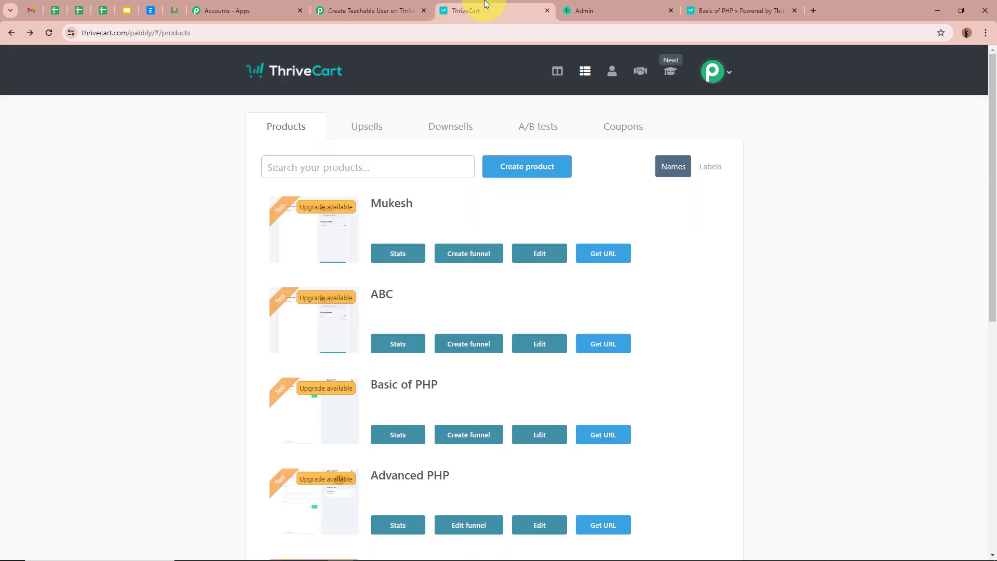
scroll(175, 296, down, 1)
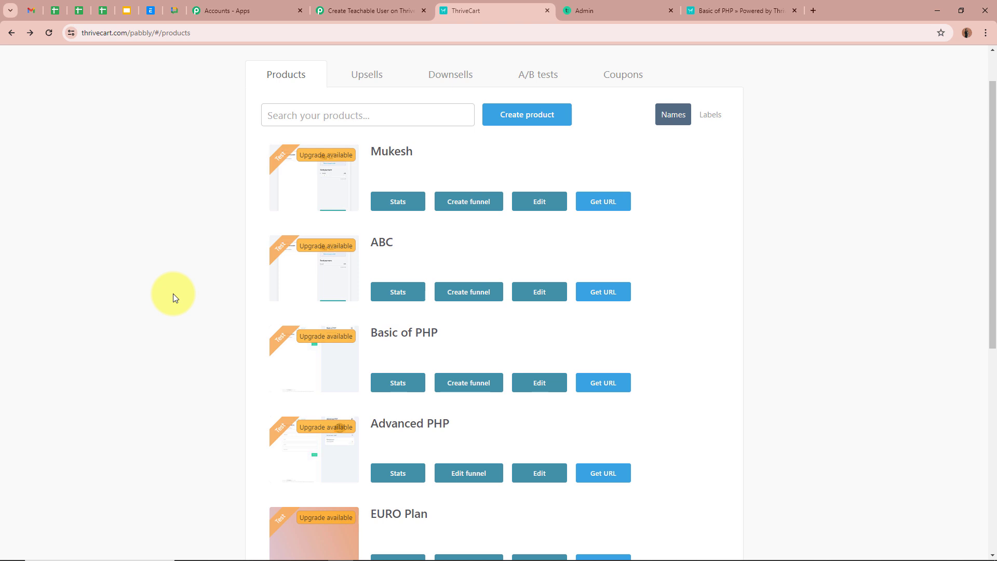
scroll(173, 294, down, 1)
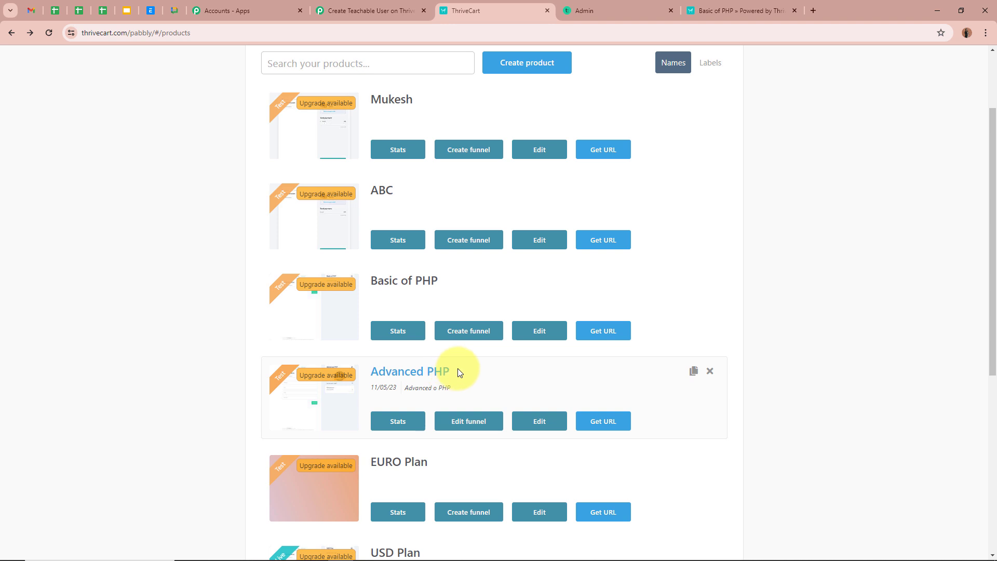
click(596, 424)
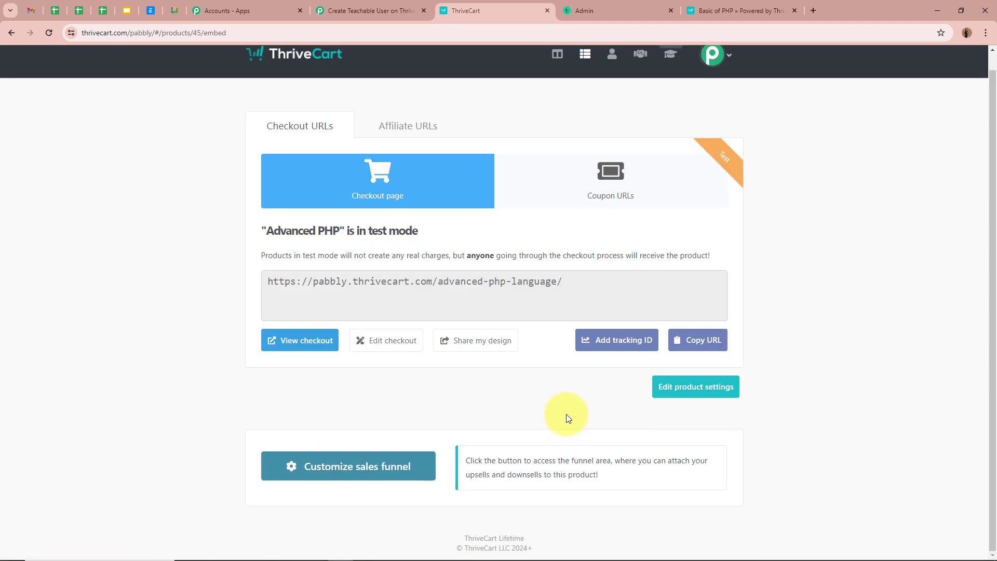
click(707, 340)
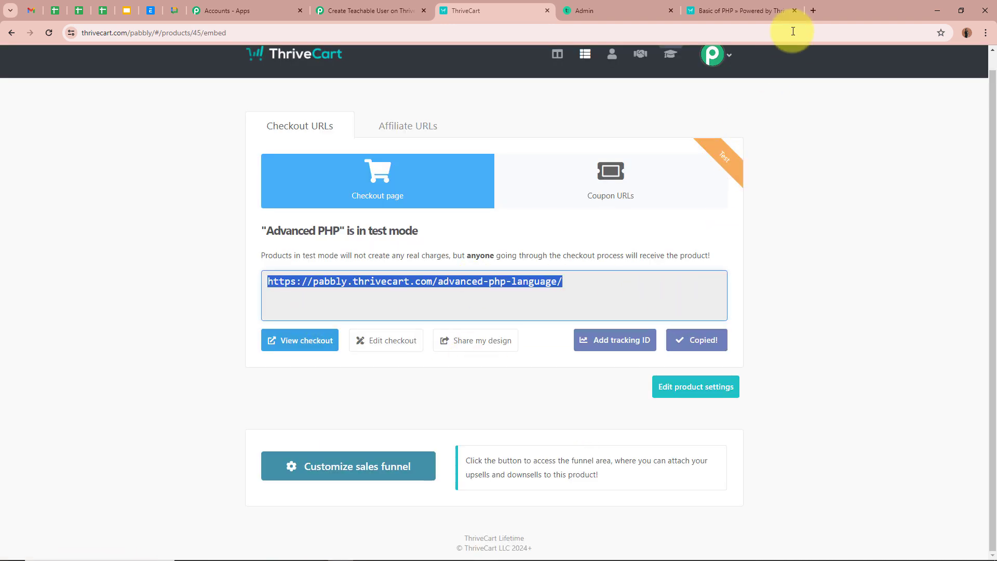
click(813, 10)
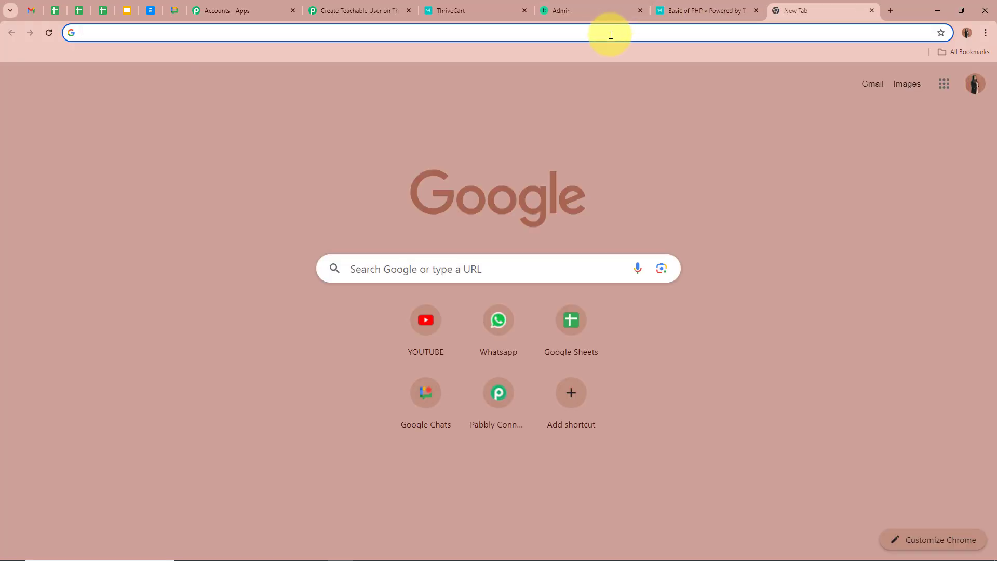
Load the ThriveCart Advanced PHP checkout page from the copied URL.
key(ctrl+v)
key(Return)
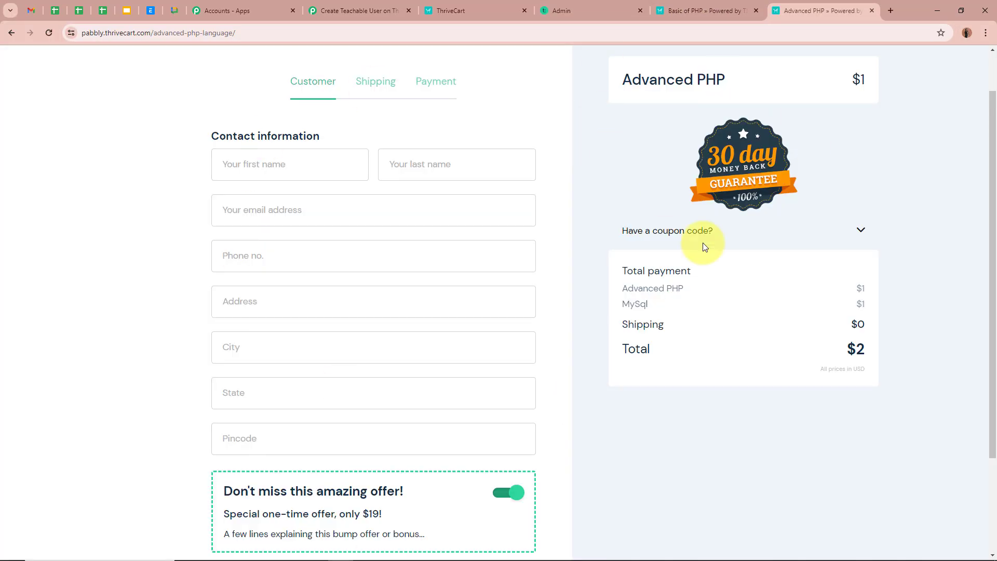
drag(618, 79, 834, 80)
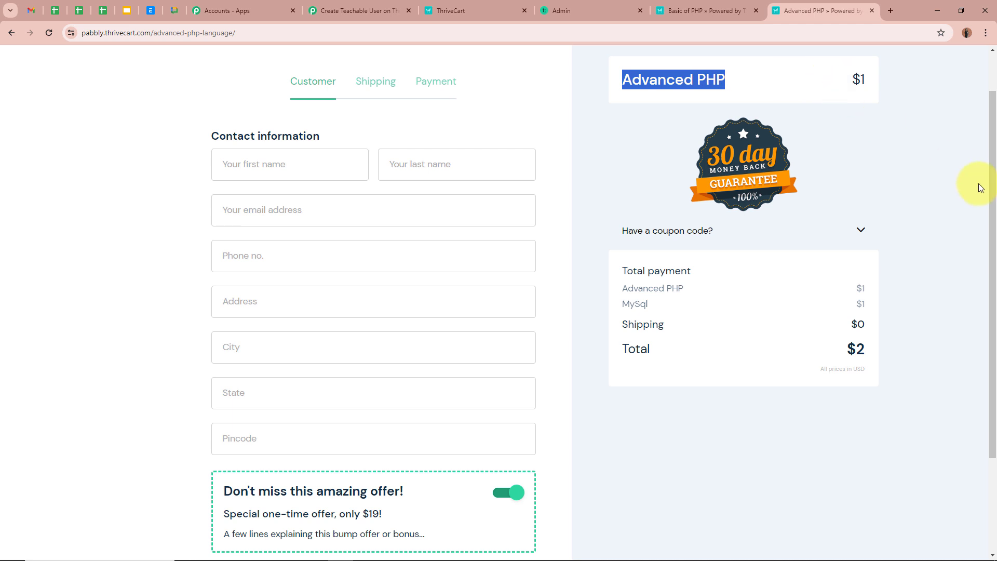
click(981, 188)
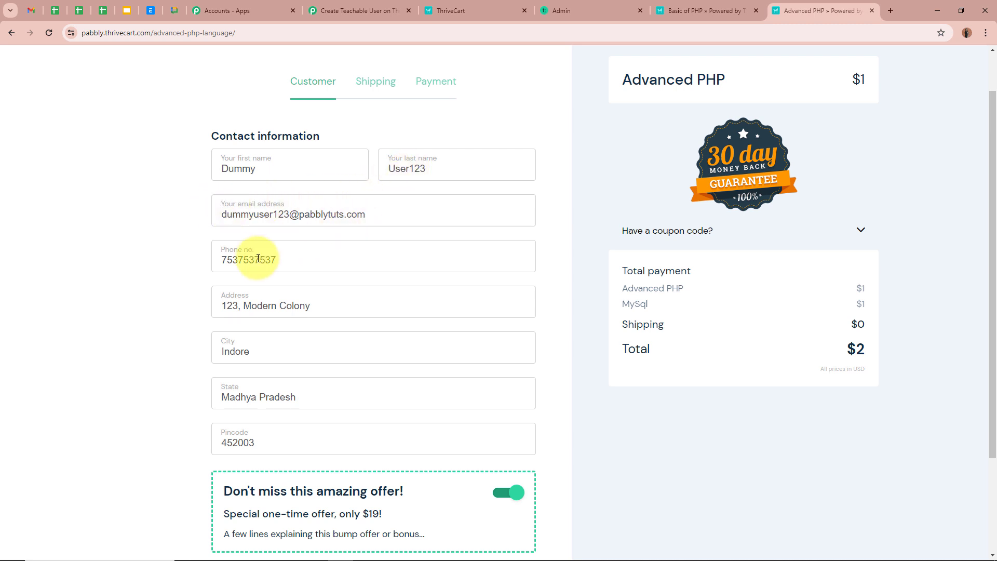
Advance the checkout past the test customer's contact information to the Shipping step.
scroll(151, 267, down, 1)
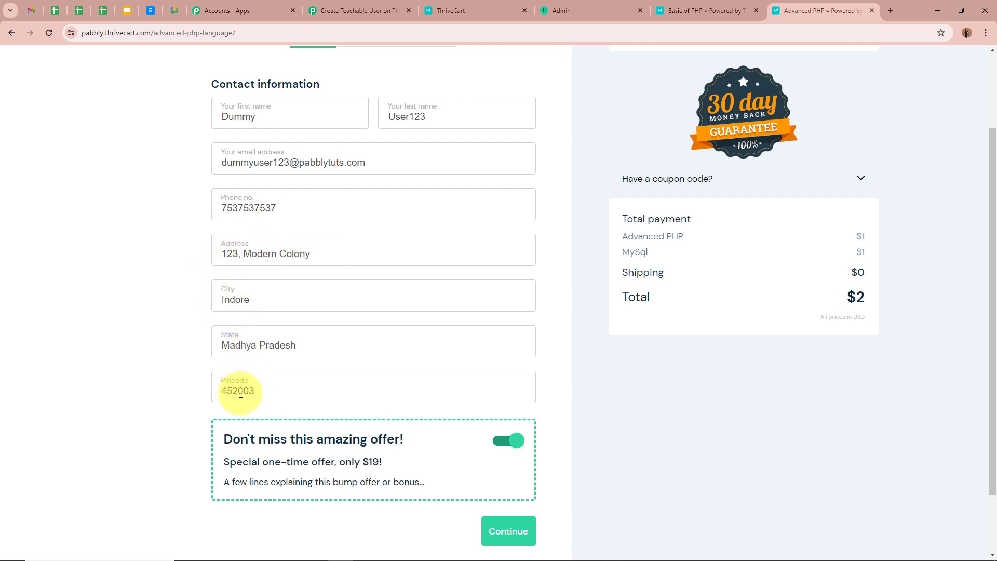
scroll(598, 450, down, 2)
click(522, 456)
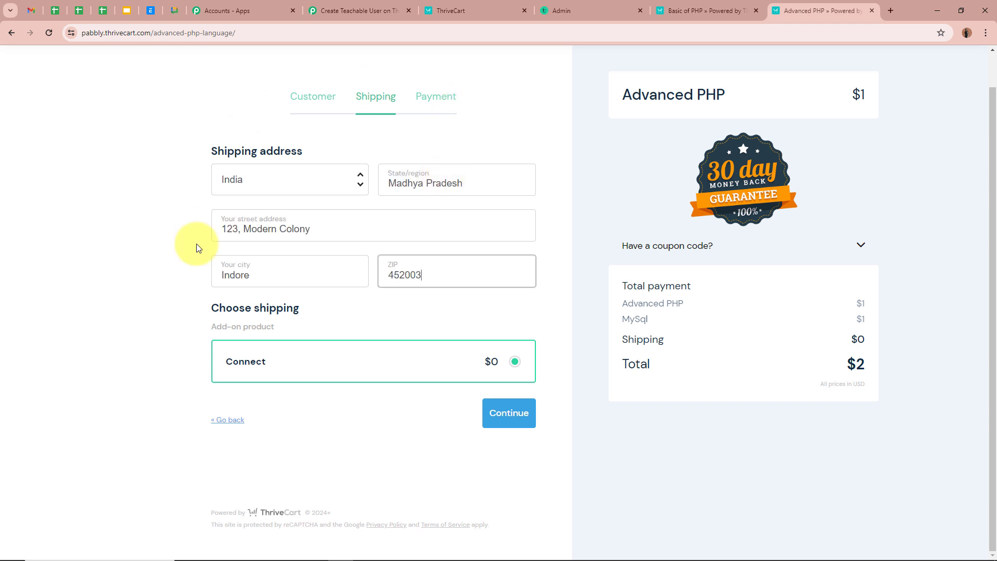
Place the $2 Advanced PHP order with the 4111 test card, expiry 05/29, then return to Teachable.
click(511, 413)
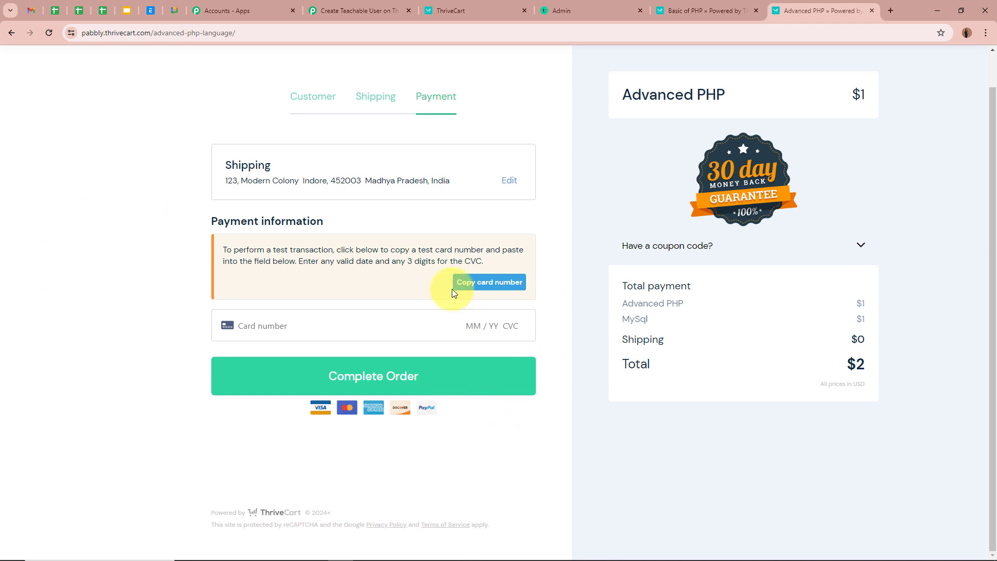
click(313, 325)
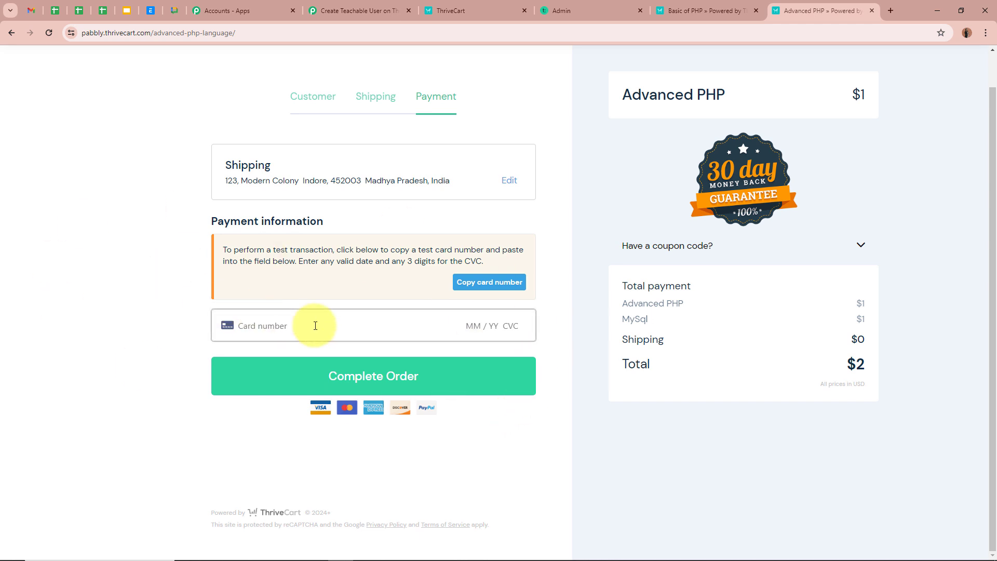
text(4111 )
text(1111 1111 1111 )
text(05 / )
text(29 )
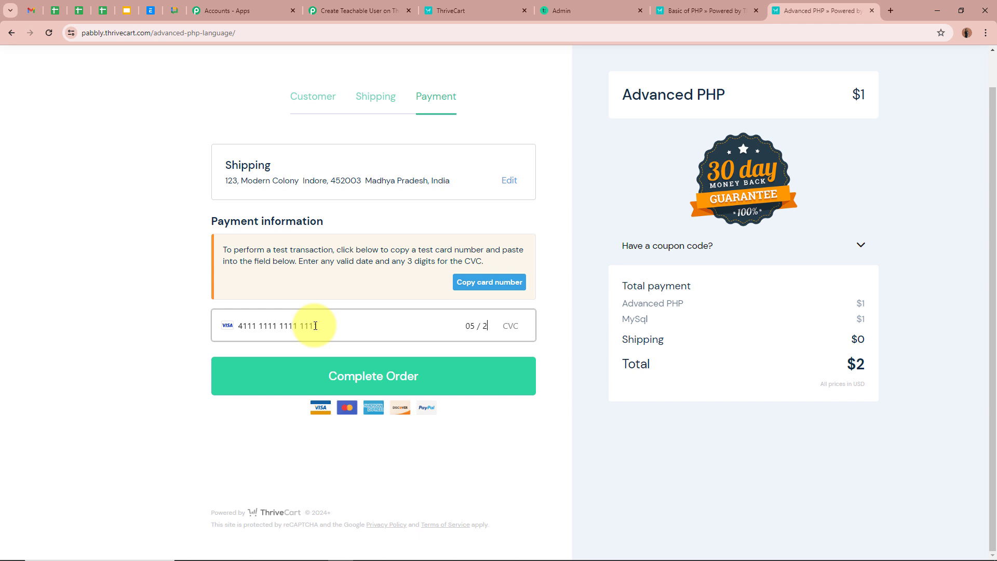
text(123)
click(285, 380)
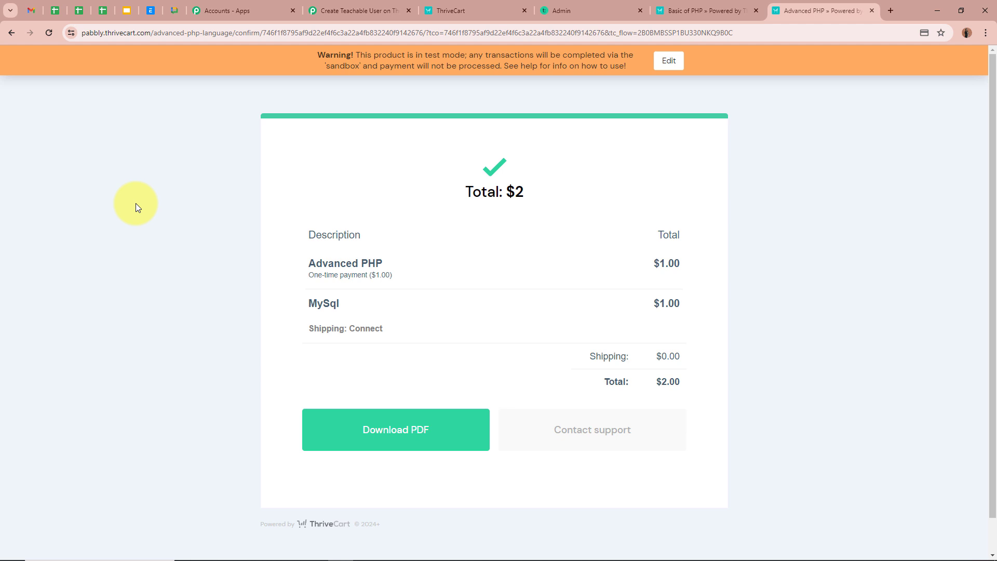
click(613, 8)
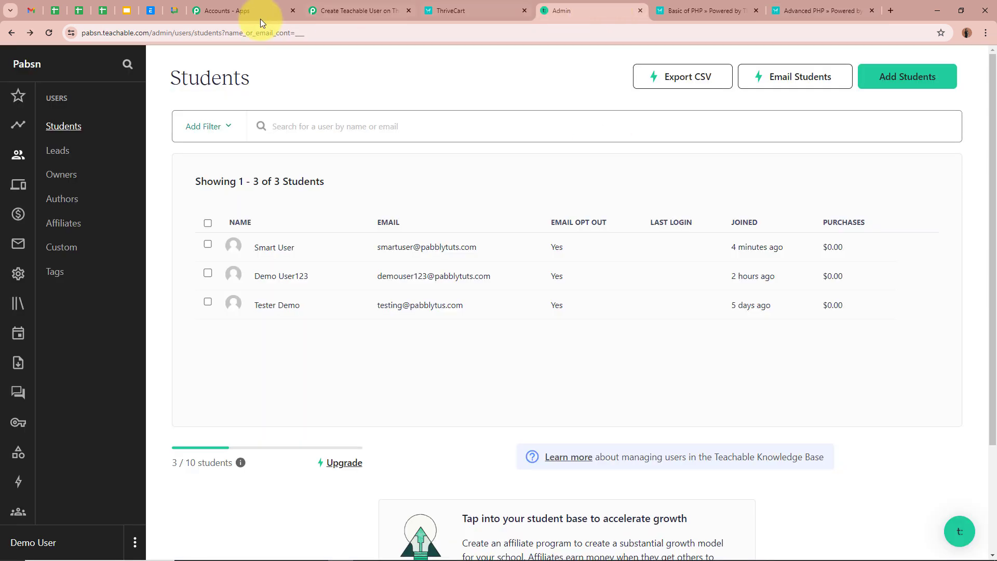
Reload the Students list and verify the new fourth student's Signup Source is thrivecart.
click(48, 34)
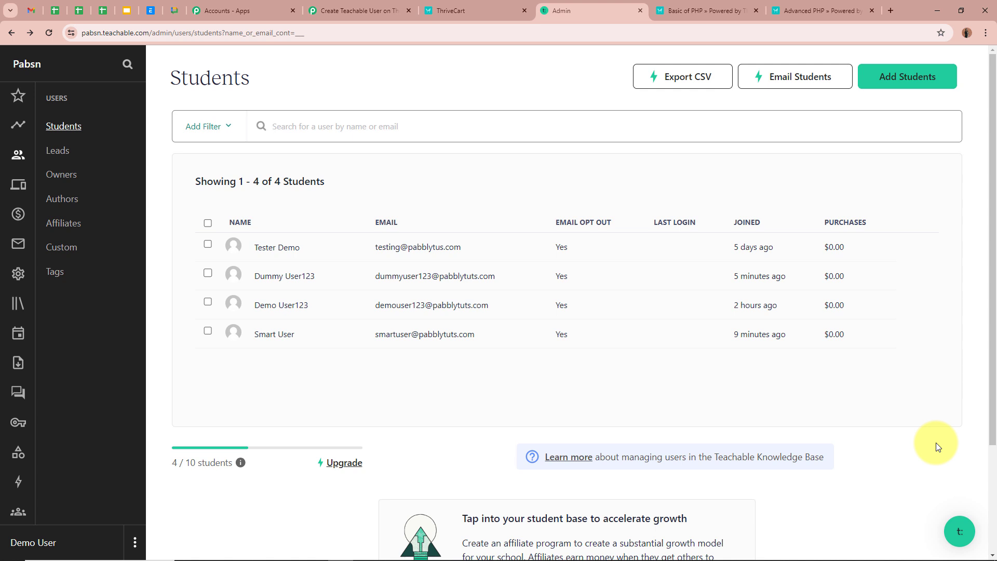
click(265, 278)
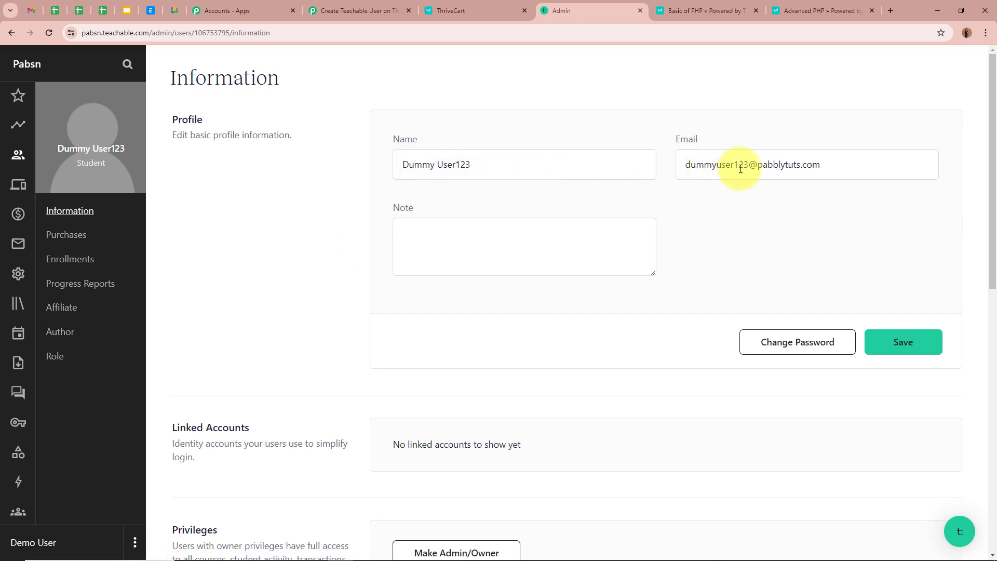
scroll(782, 247, down, 9)
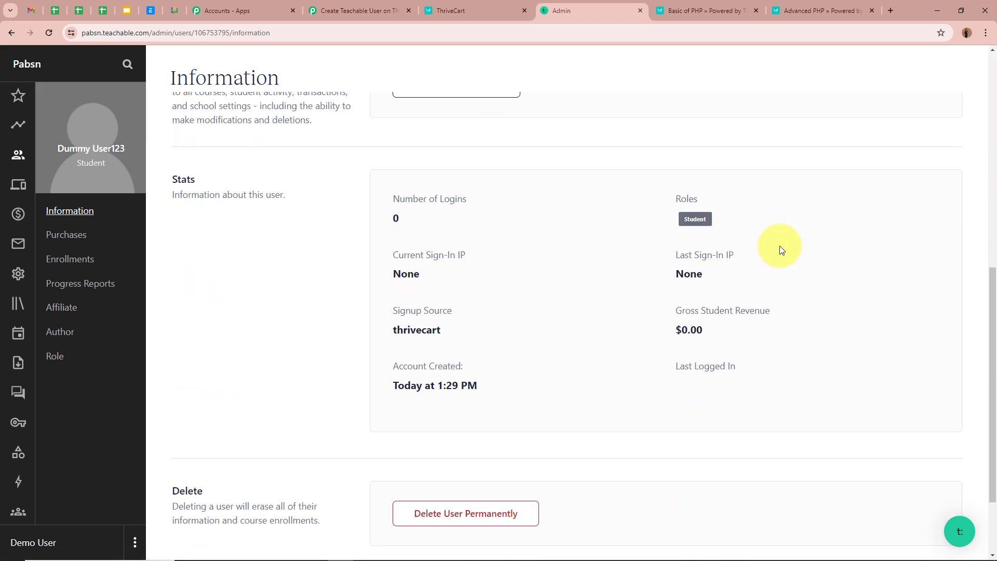
scroll(389, 208, up, 9)
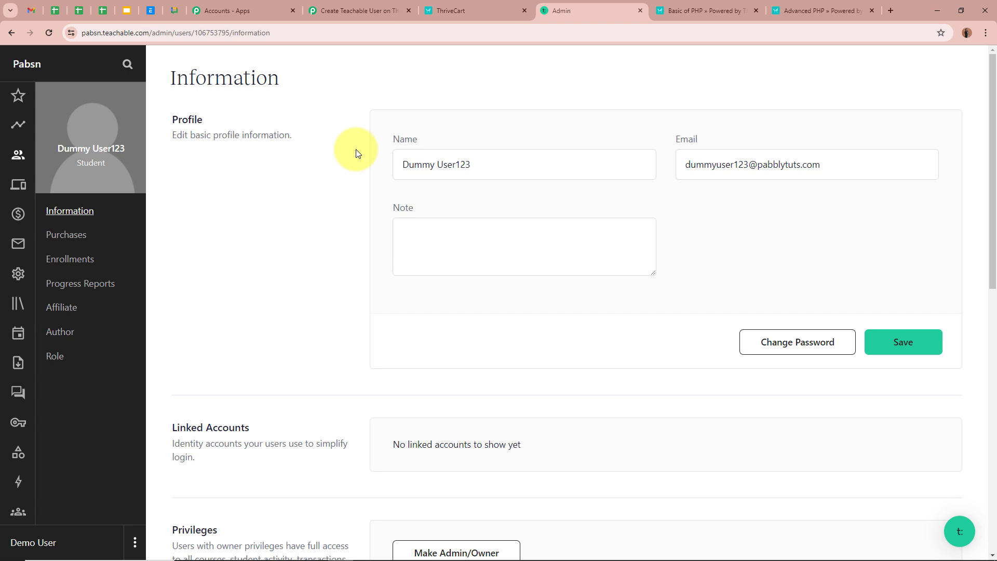
click(357, 10)
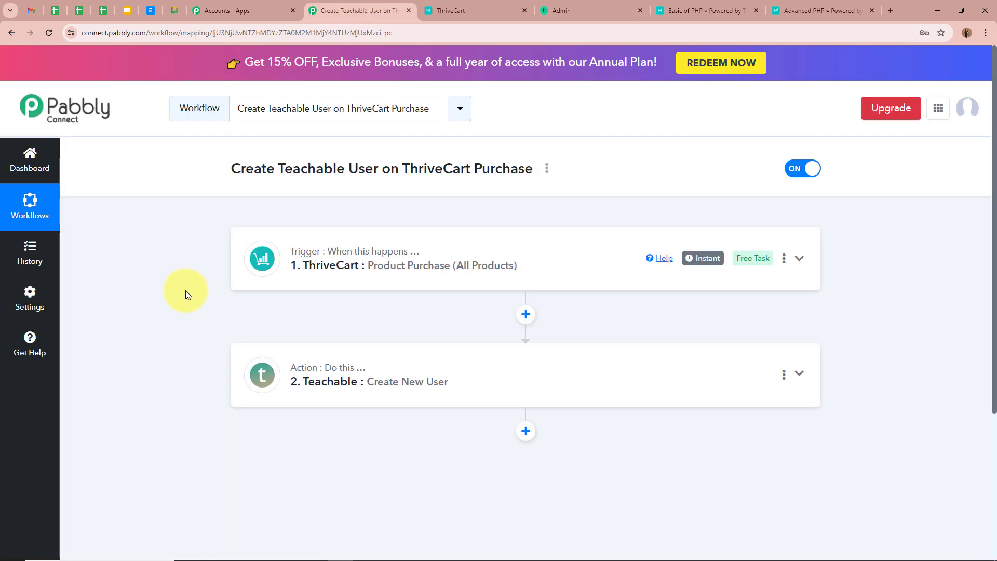